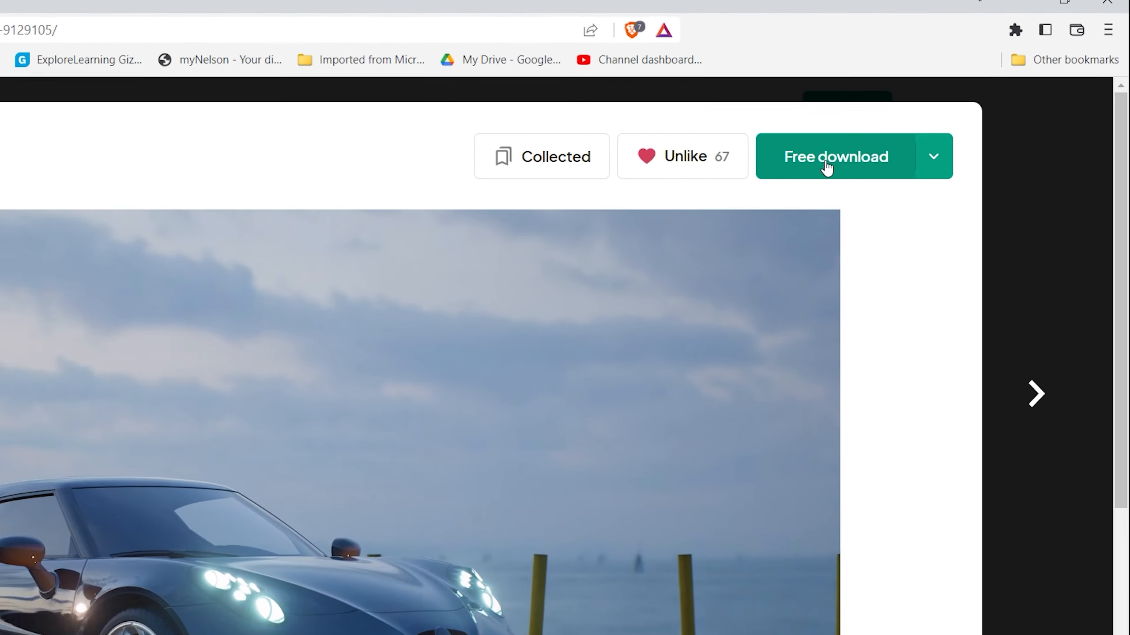
Download the black luxury car video for free and save it as Base Footage in the Skid marks folder.
{"action": "left_click", "coordinate": [520, 309]}
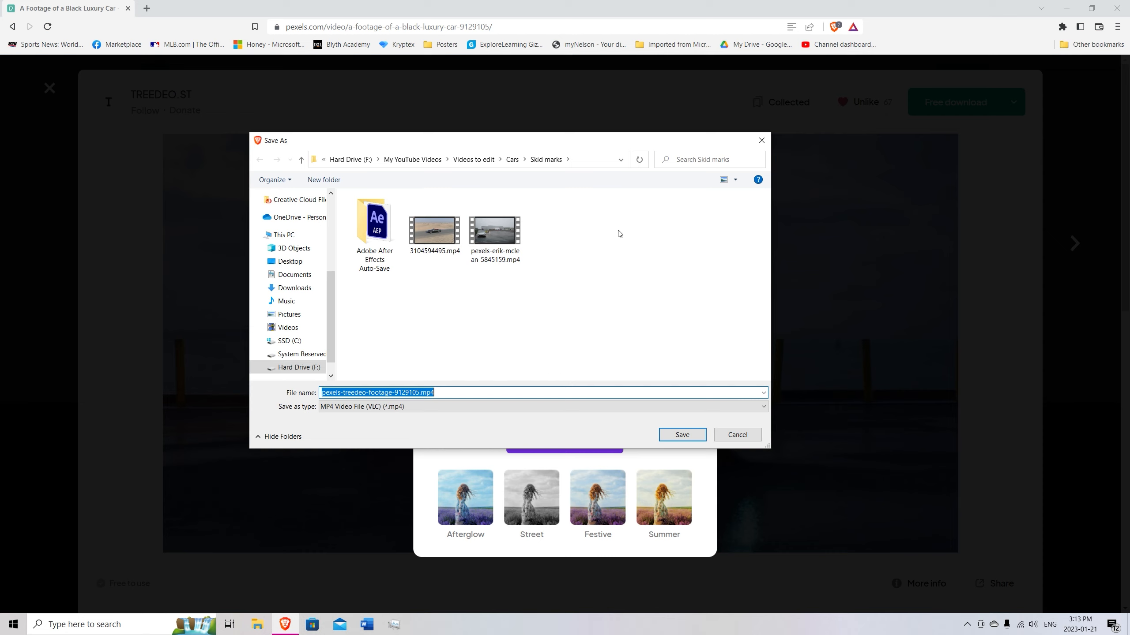
{"action": "type", "text": "Base Footage"}
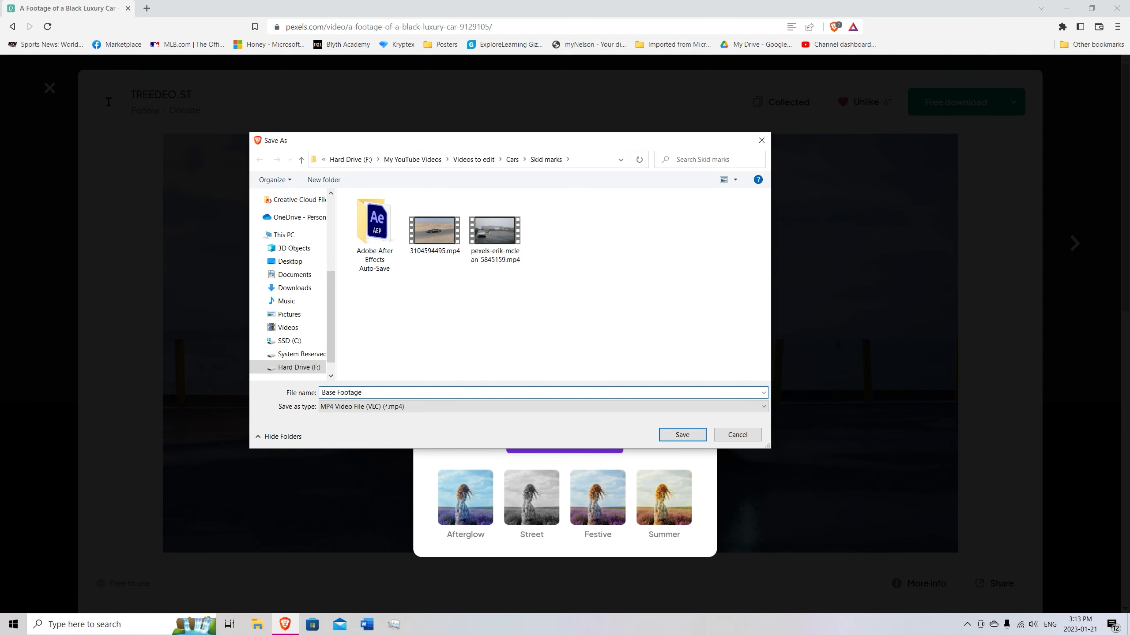
{"action": "key", "text": "Return"}
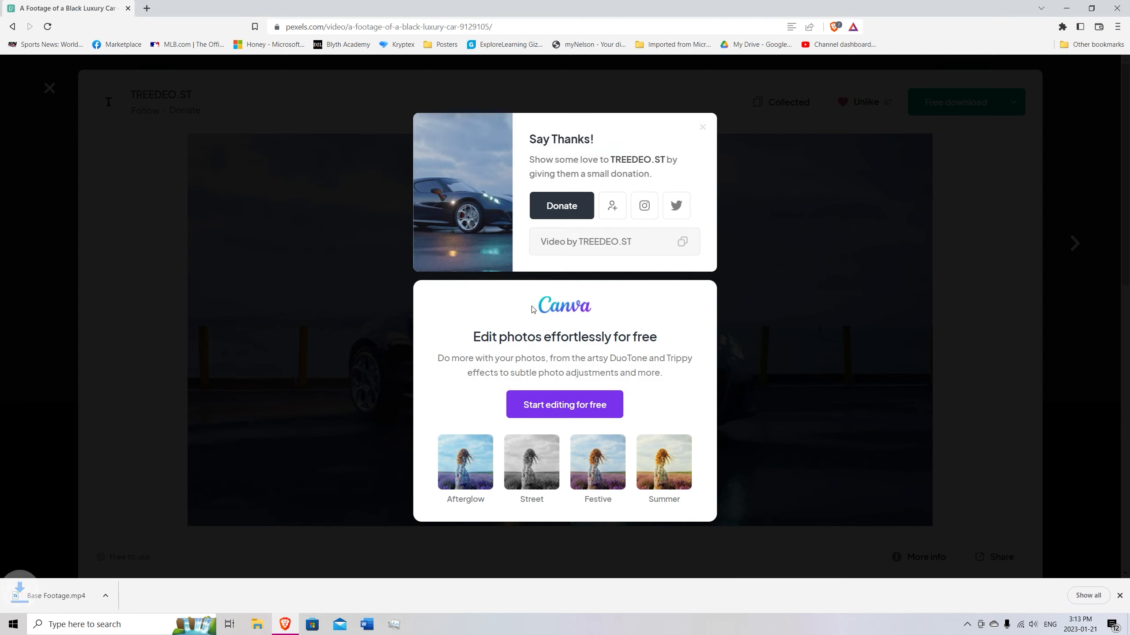
Search the web in a new tab for "saber plugin after effects".
{"action": "left_click", "coordinate": [147, 7]}
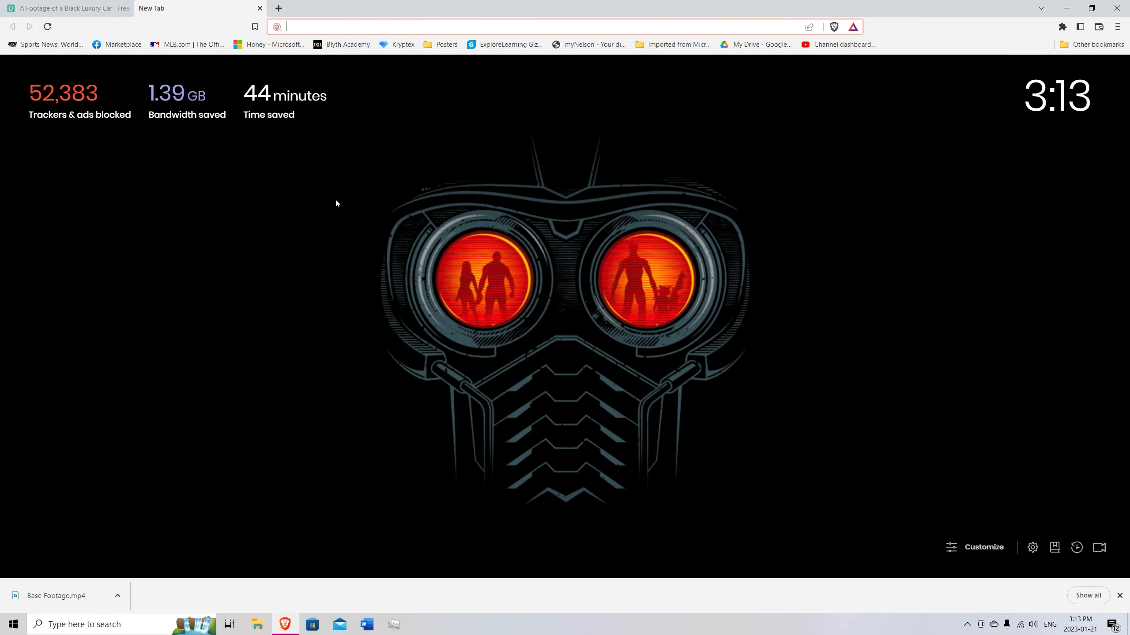
{"action": "type", "text": "p"}
{"action": "type", "text": "lug"}
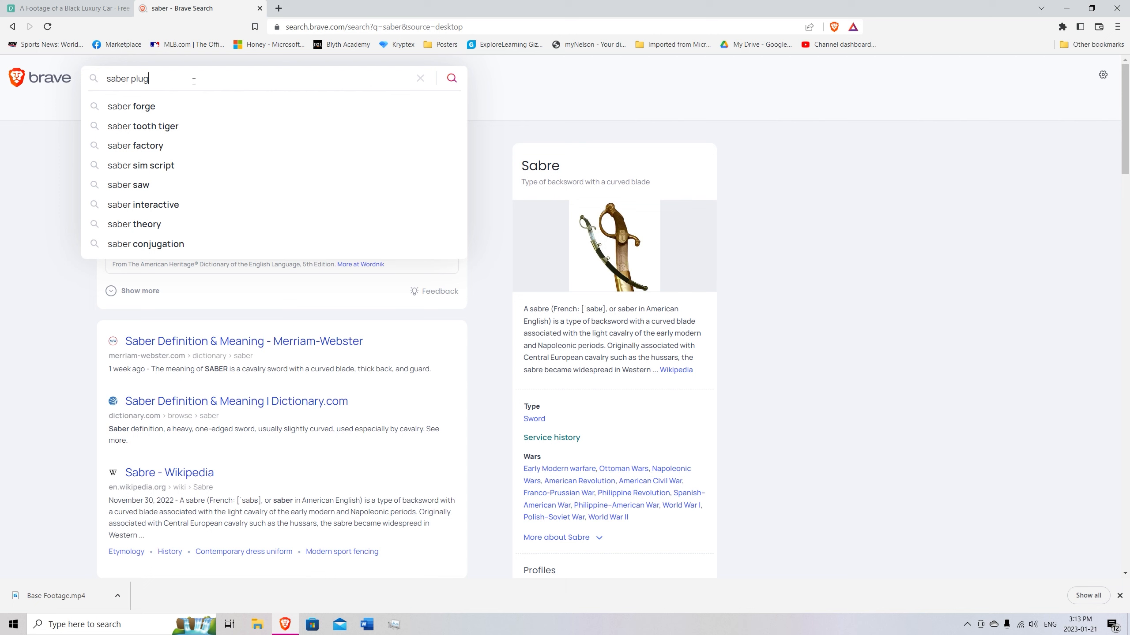
{"action": "type", "text": "in"}
{"action": "left_click", "coordinate": [261, 105]}
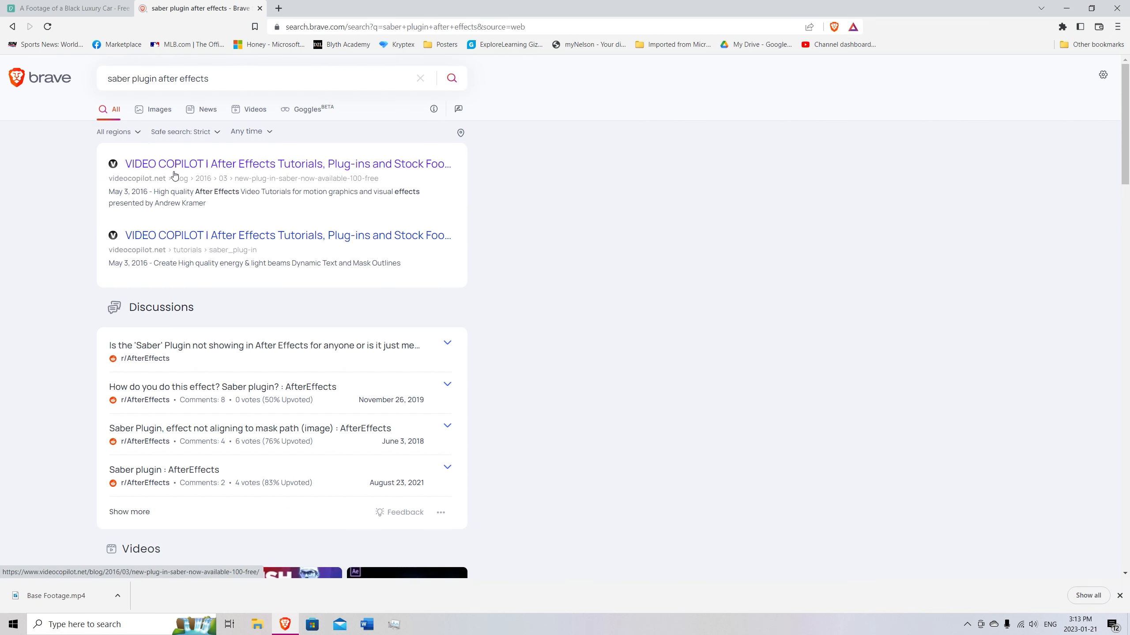
Try to download the Windows installer of the Saber plug-in from its Video Copilot blog page, and leave the page.
{"action": "left_click", "coordinate": [179, 171]}
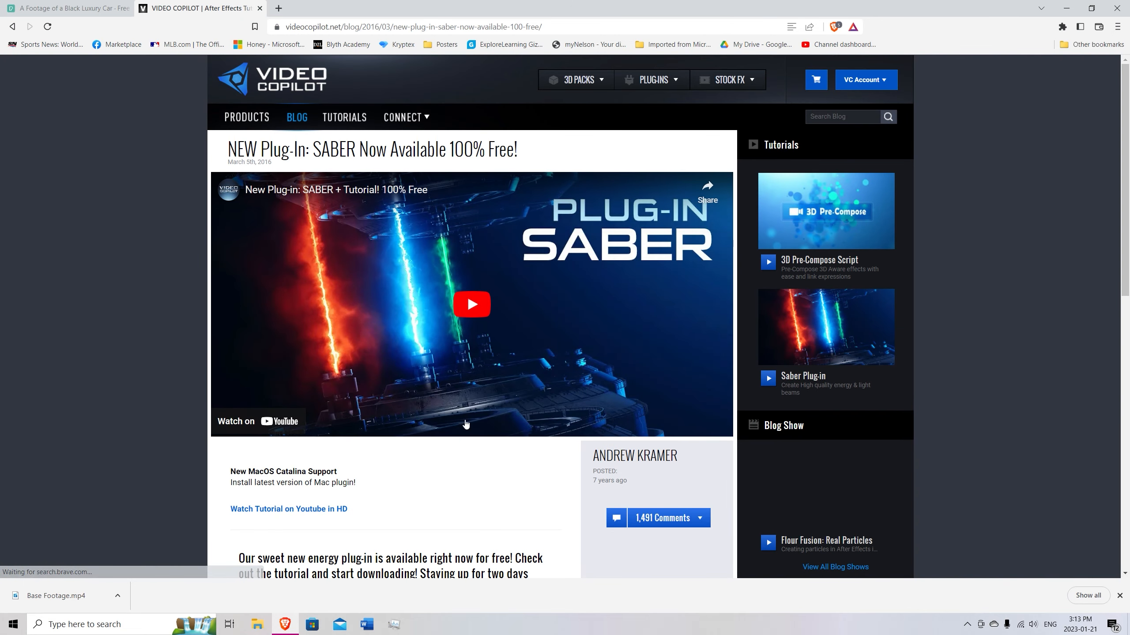
{"action": "scroll", "coordinate": [446, 370], "scroll_direction": "down", "scroll_amount": 4}
{"action": "scroll", "coordinate": [446, 370], "scroll_direction": "down", "scroll_amount": 3}
{"action": "scroll", "coordinate": [440, 361], "scroll_direction": "down", "scroll_amount": 5}
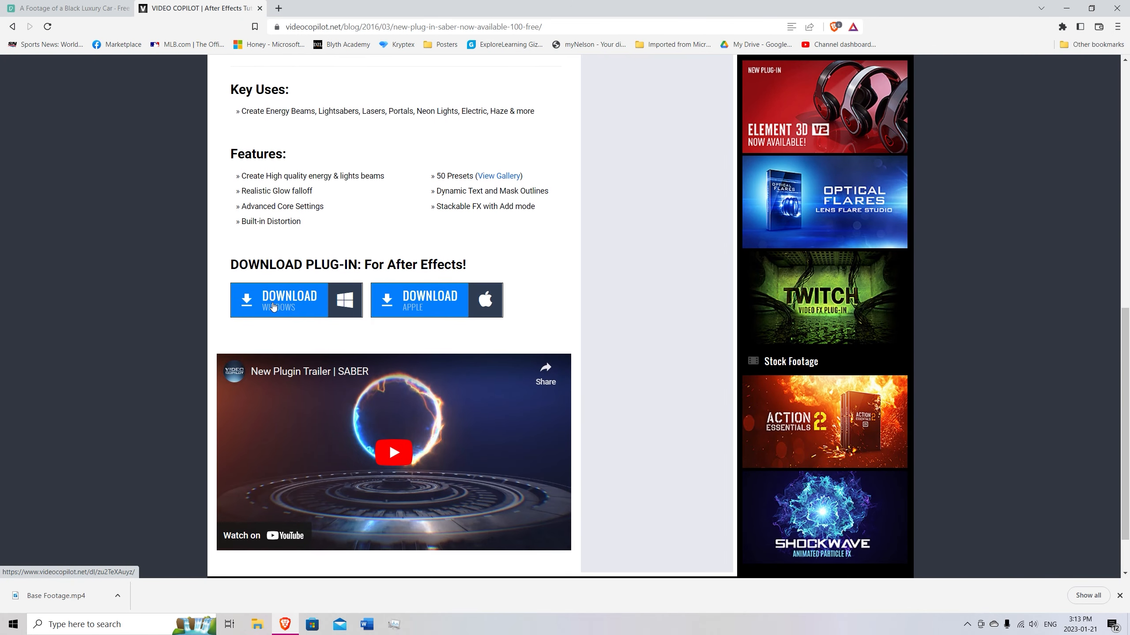
{"action": "left_click", "coordinate": [273, 306]}
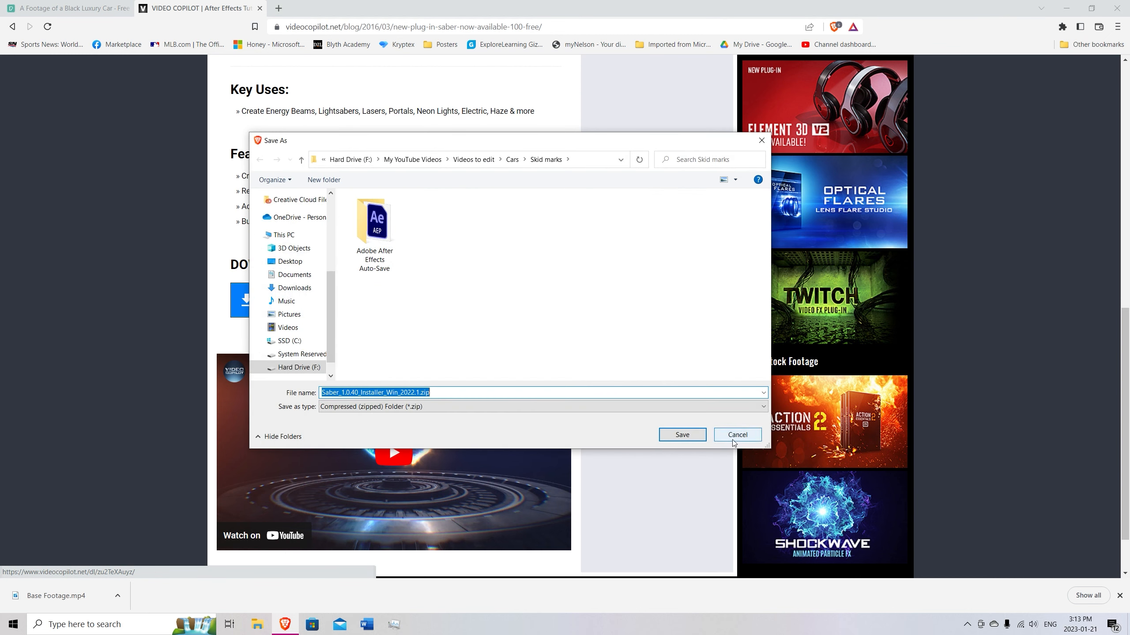
{"action": "left_click", "coordinate": [735, 438]}
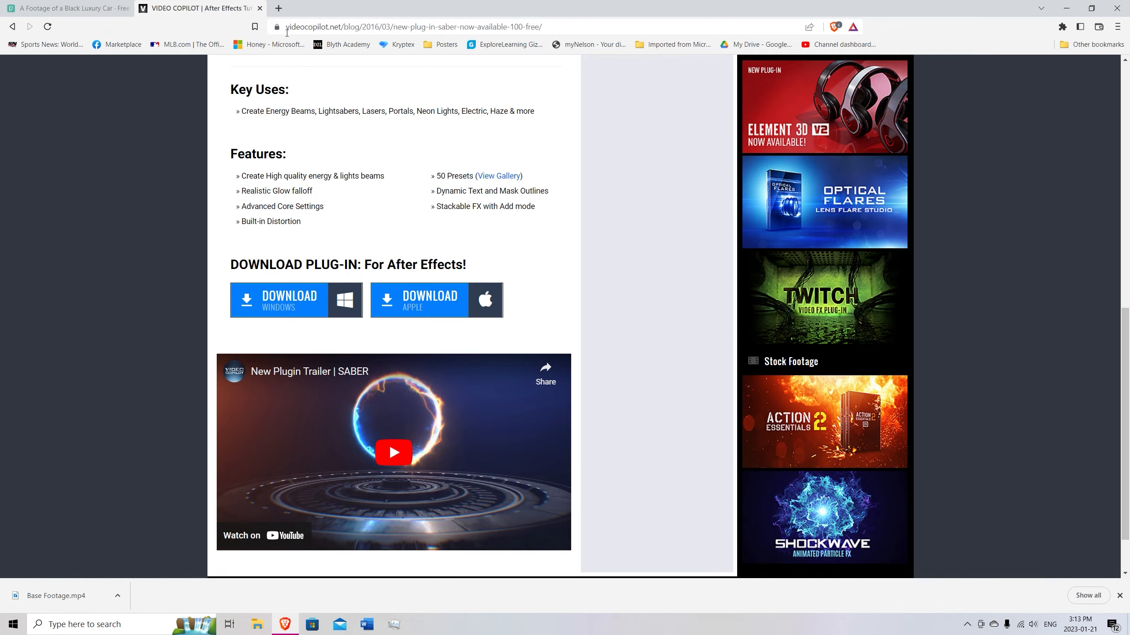
{"action": "left_click", "coordinate": [260, 8]}
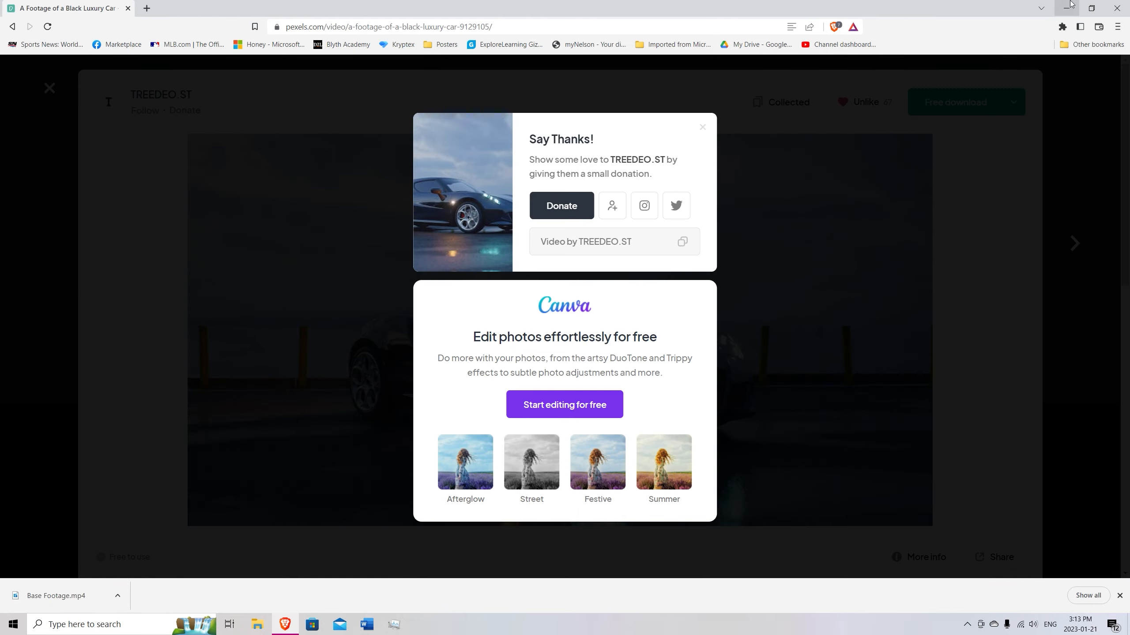
Switch to After Effects, create a new project and import Base Footage.mp4 from the recent files.
{"action": "left_click", "coordinate": [1067, 8]}
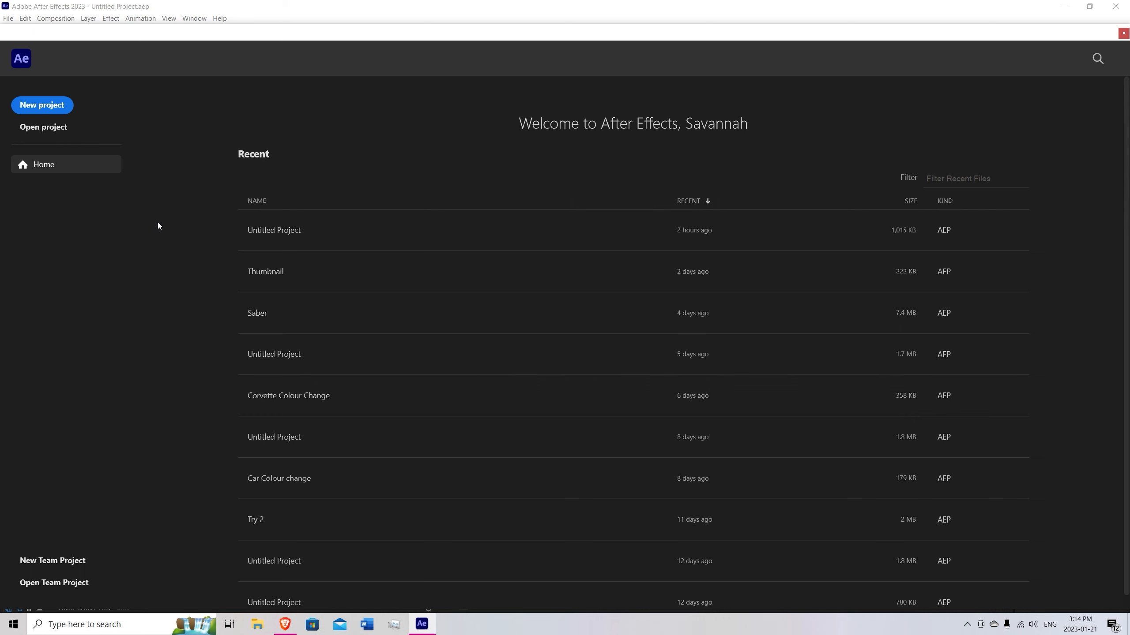
{"action": "left_click", "coordinate": [42, 105]}
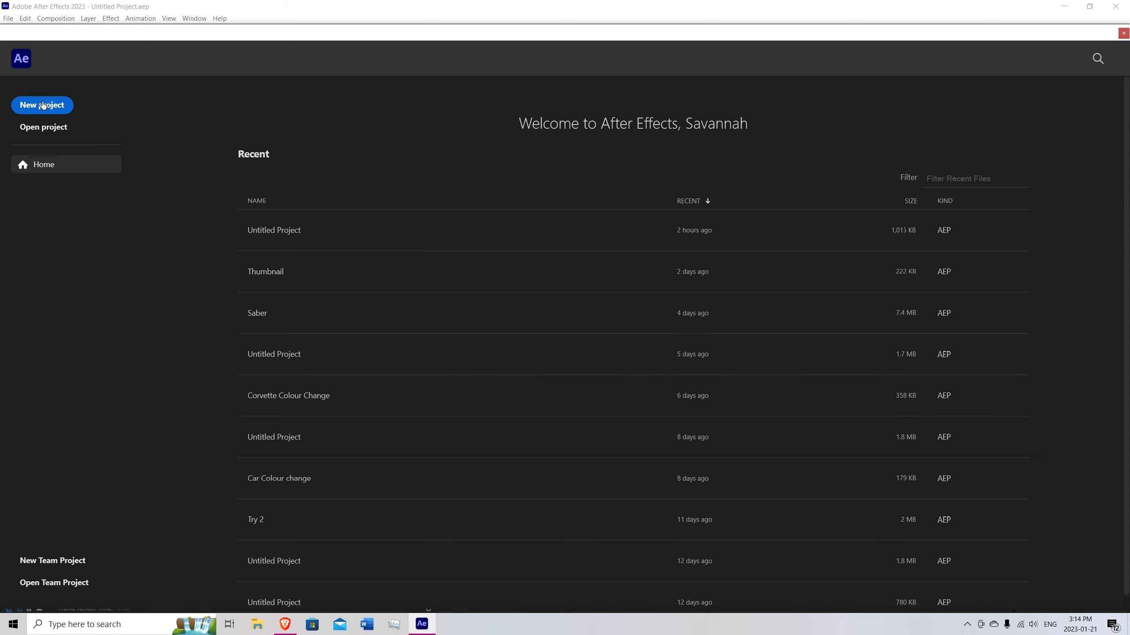
{"action": "left_click", "coordinate": [257, 625]}
{"action": "left_click_drag", "start_coordinate": [259, 150], "coordinate": [395, 64]}
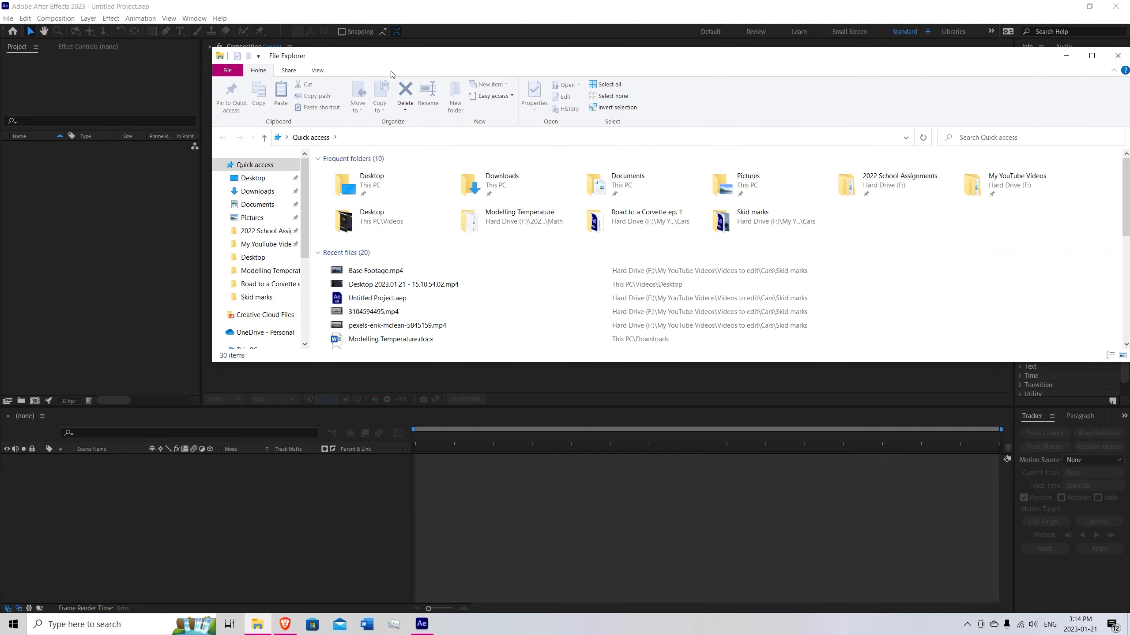
{"action": "left_click_drag", "start_coordinate": [400, 270], "coordinate": [55, 230]}
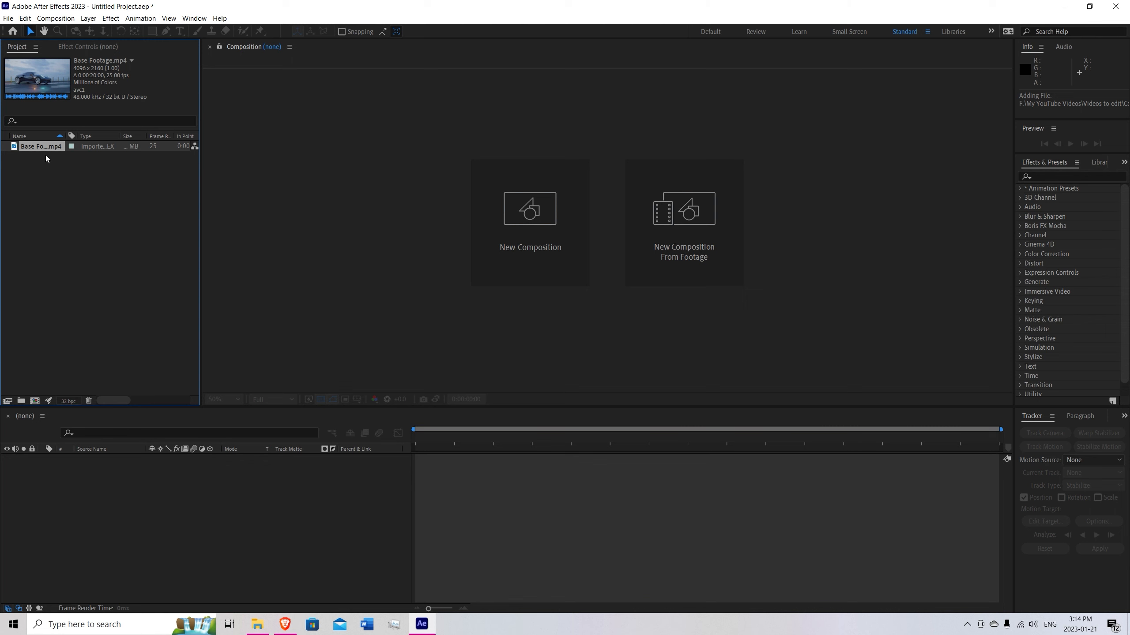
Create a composition from Base Footage.mp4 and set its preview resolution to Full.
{"action": "left_click_drag", "start_coordinate": [36, 150], "coordinate": [46, 487]}
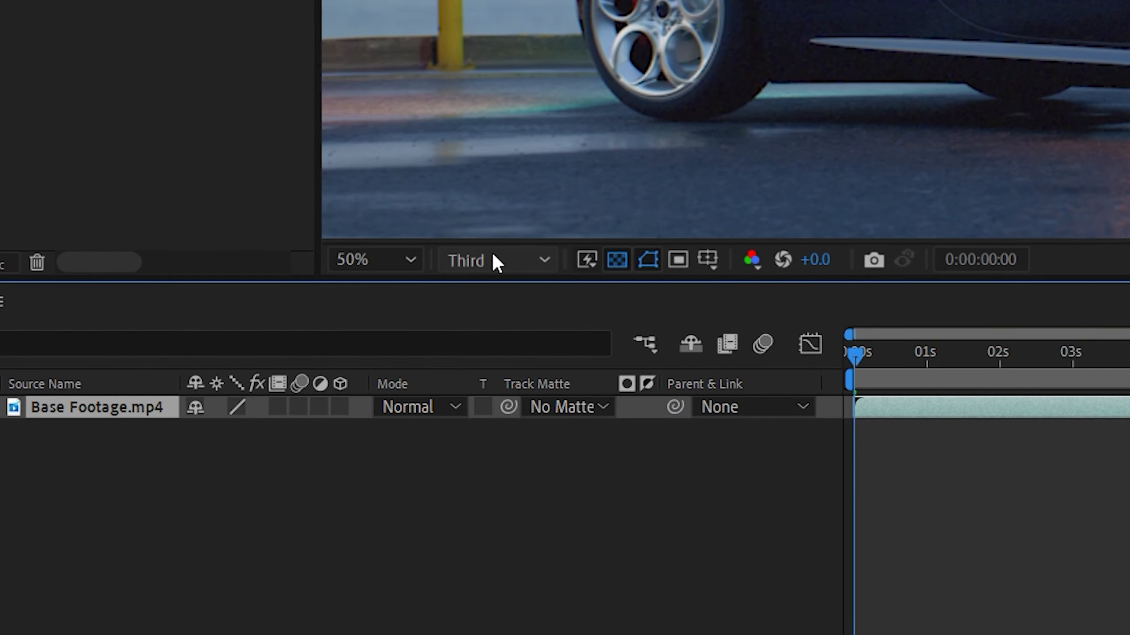
{"action": "left_click", "coordinate": [368, 338]}
{"action": "left_click", "coordinate": [513, 326]}
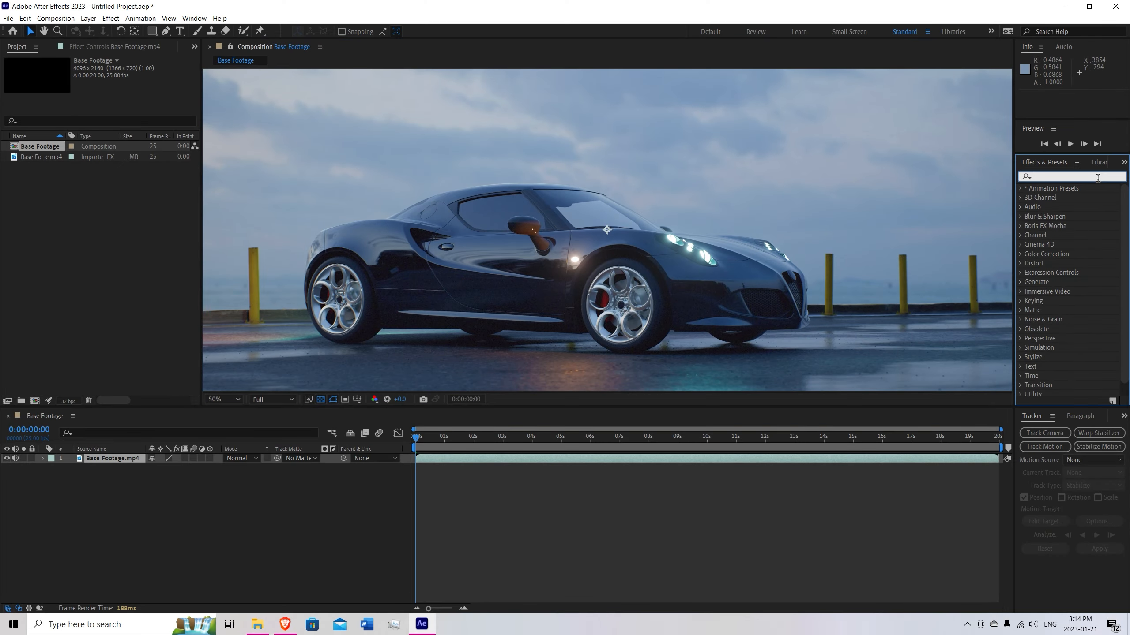
Find the Mocha AE effect and apply it to the Base Footage.mp4 layer.
{"action": "left_click", "coordinate": [194, 18]}
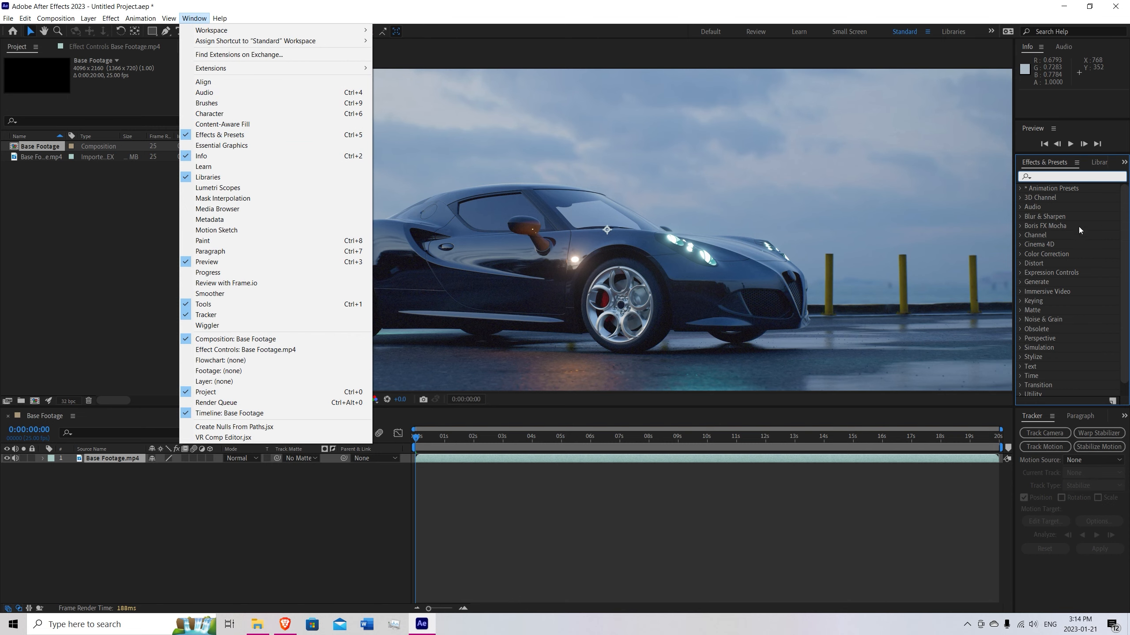
{"action": "left_click", "coordinate": [1054, 176]}
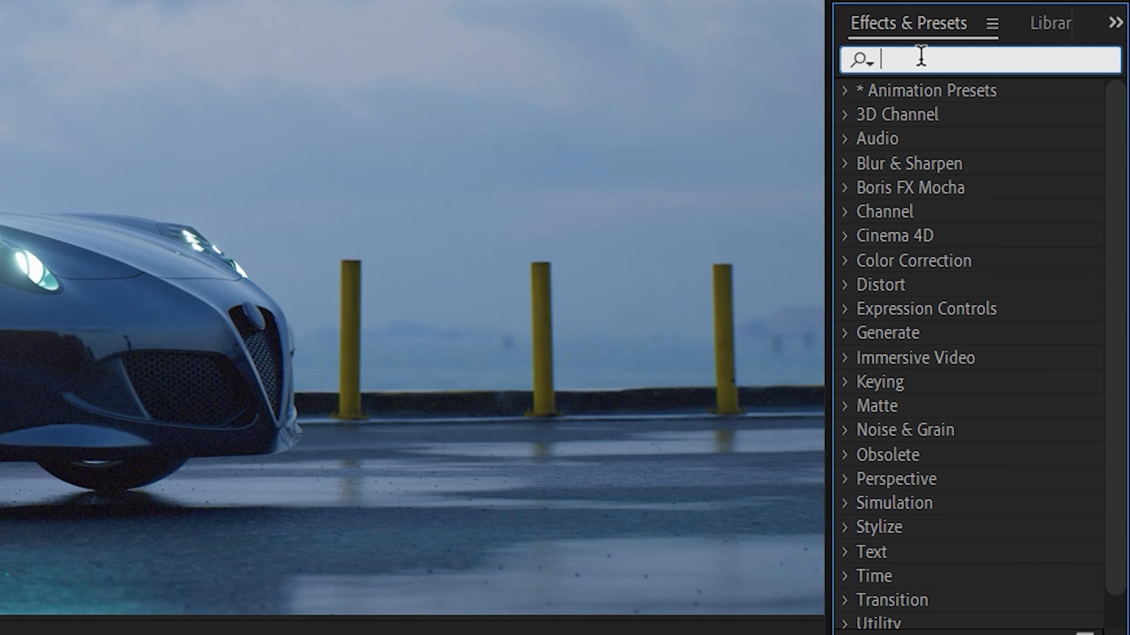
{"action": "type", "text": "Mocha"}
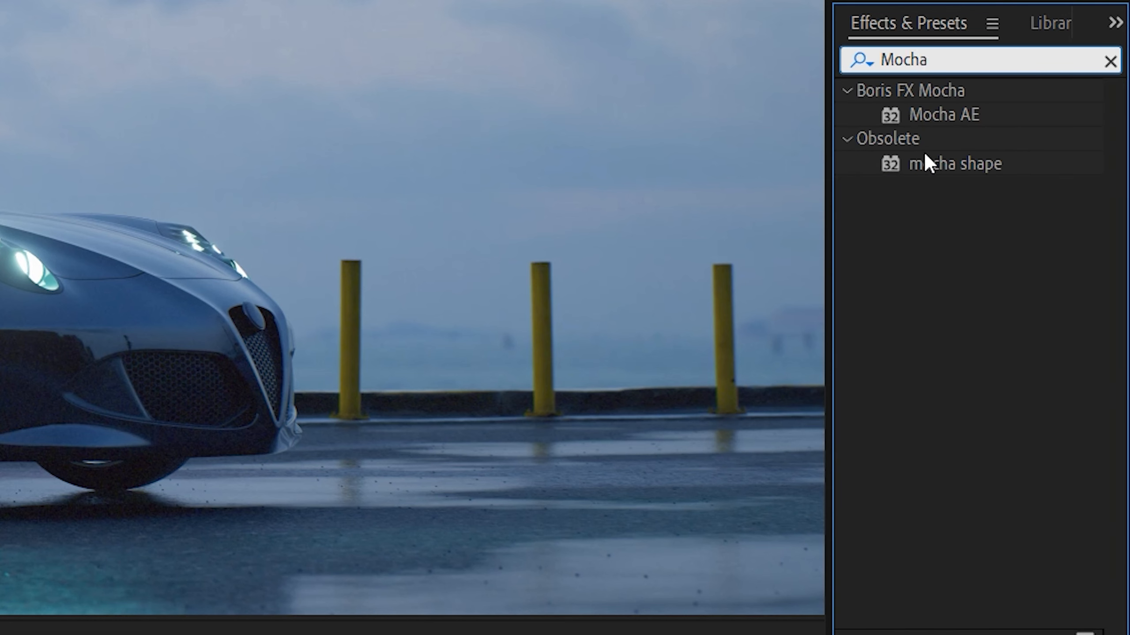
{"action": "left_click_drag", "start_coordinate": [974, 111], "coordinate": [119, 463]}
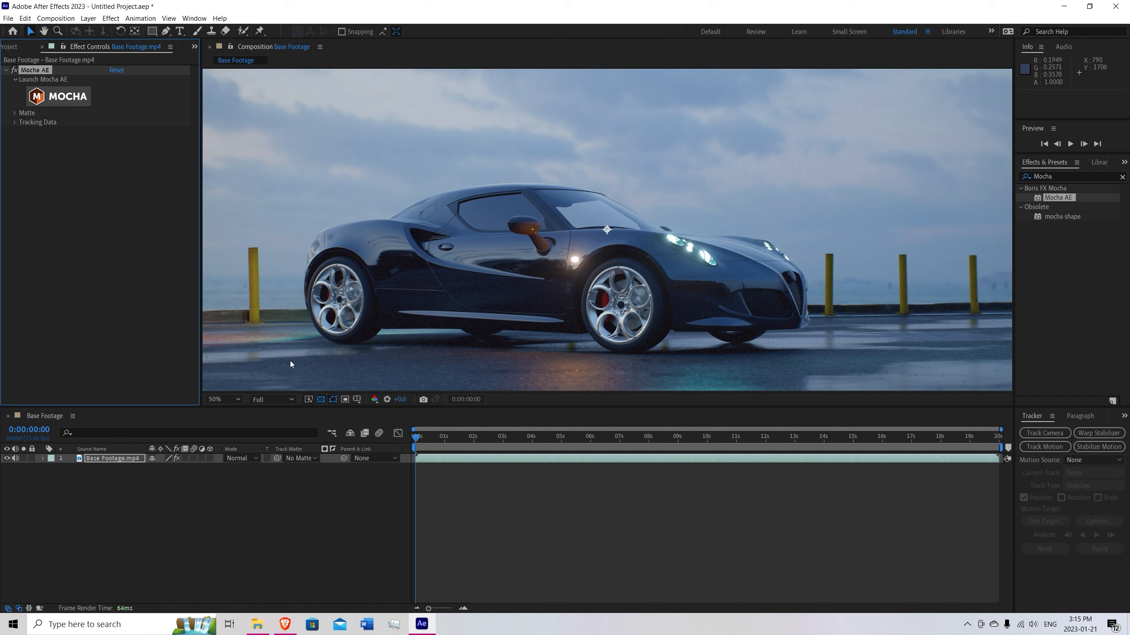
Launch Mocha AE from the effect on the footage layer and check the workspace choices.
{"action": "left_click", "coordinate": [59, 97]}
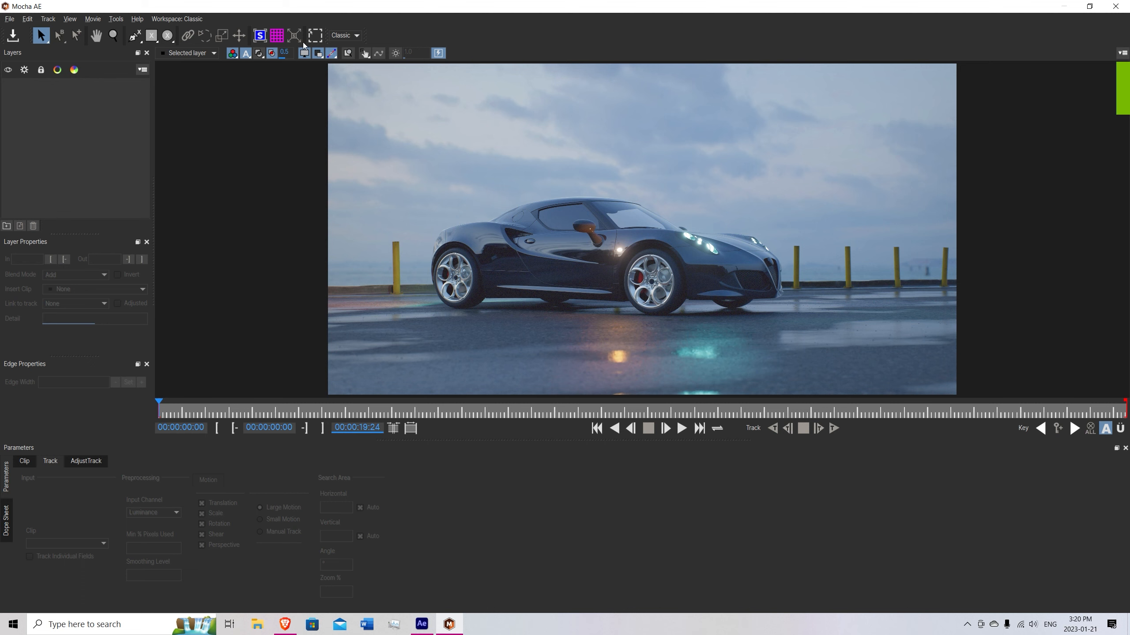
{"action": "left_click", "coordinate": [177, 19]}
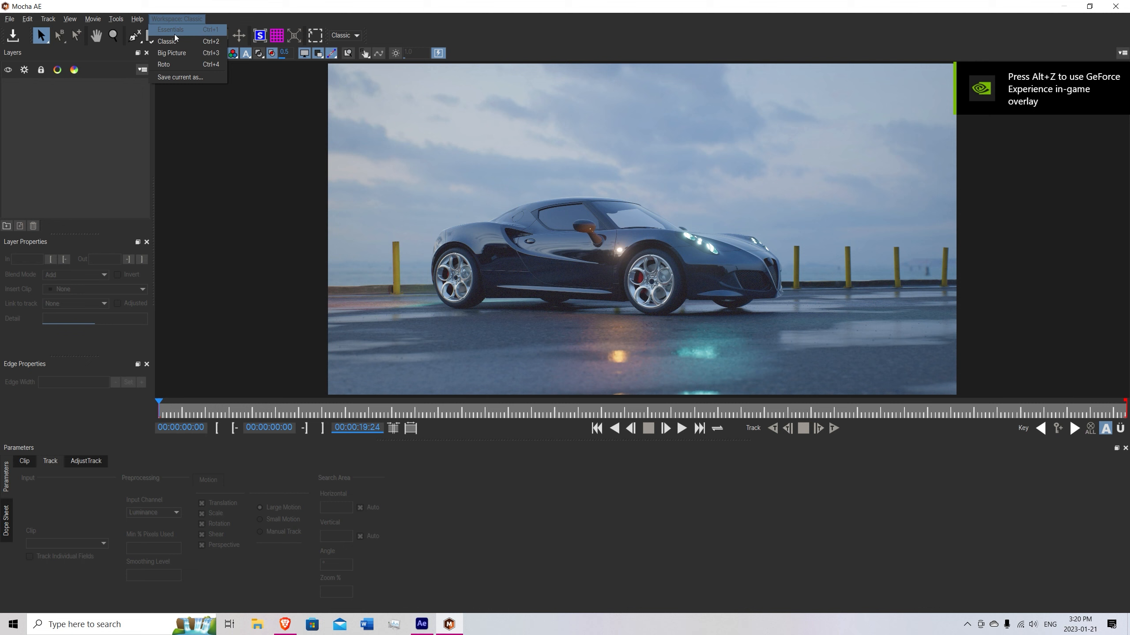
{"action": "left_click", "coordinate": [249, 21]}
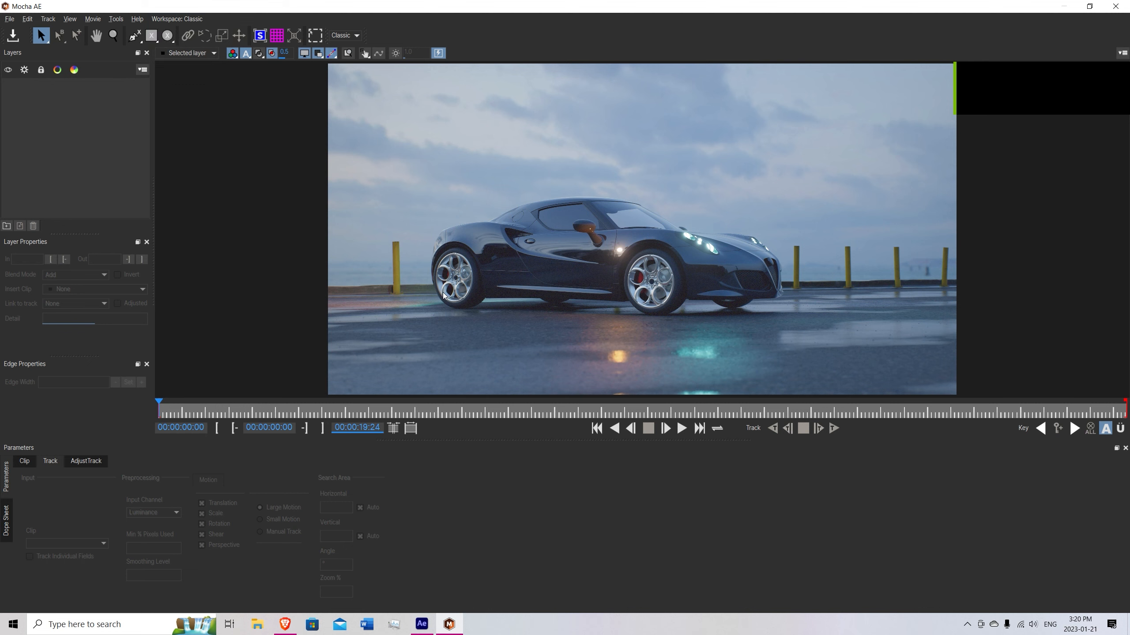
Draw an elliptical X-spline layer around the rim of the car's rear wheel.
{"action": "key", "text": "z"}
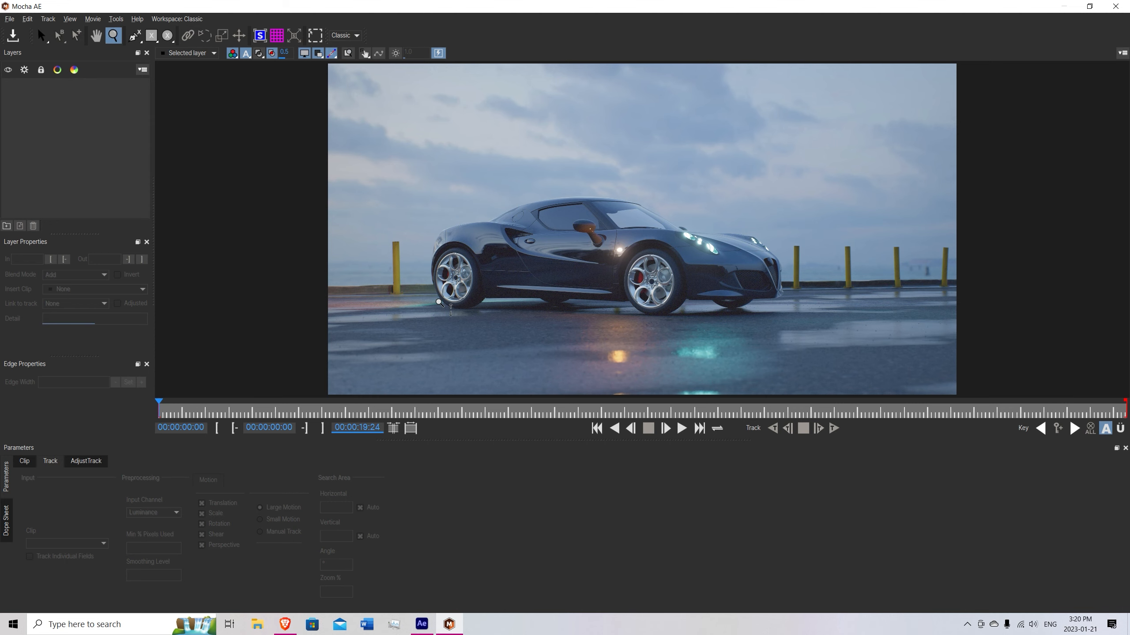
{"action": "left_click_drag", "start_coordinate": [440, 310], "coordinate": [446, 157]}
{"action": "key", "text": "x"}
{"action": "left_click_drag", "start_coordinate": [551, 232], "coordinate": [404, 213]}
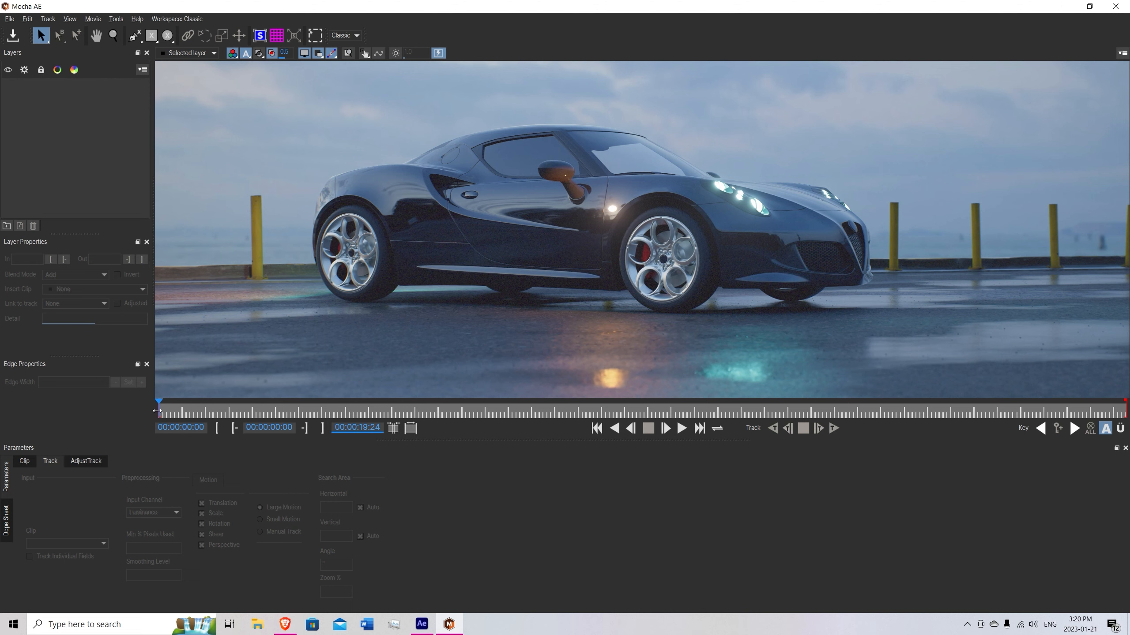
{"action": "key", "text": "z"}
{"action": "left_click_drag", "start_coordinate": [336, 275], "coordinate": [337, 152]}
{"action": "key", "text": "x"}
{"action": "left_click_drag", "start_coordinate": [300, 220], "coordinate": [371, 241]}
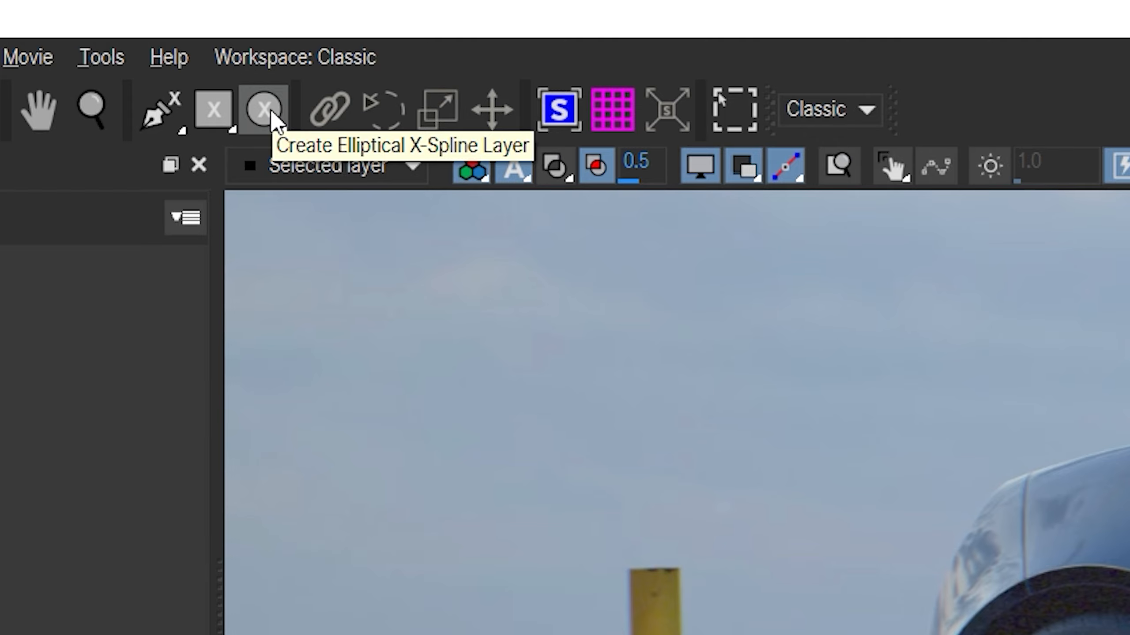
{"action": "left_click", "coordinate": [271, 113]}
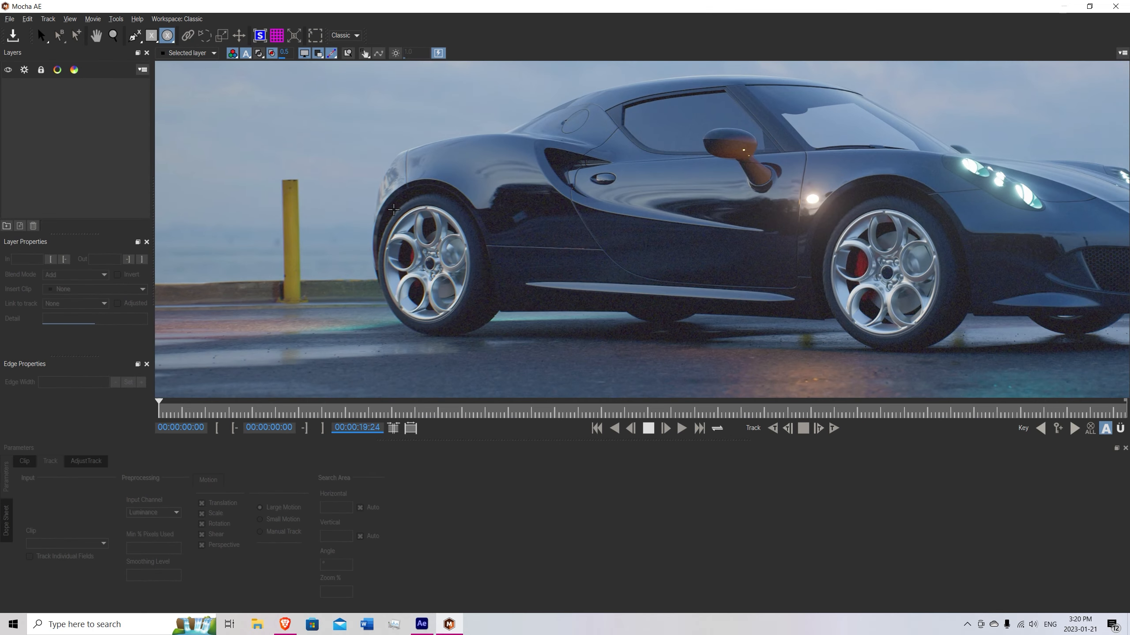
{"action": "left_click_drag", "start_coordinate": [393, 209], "coordinate": [481, 326]}
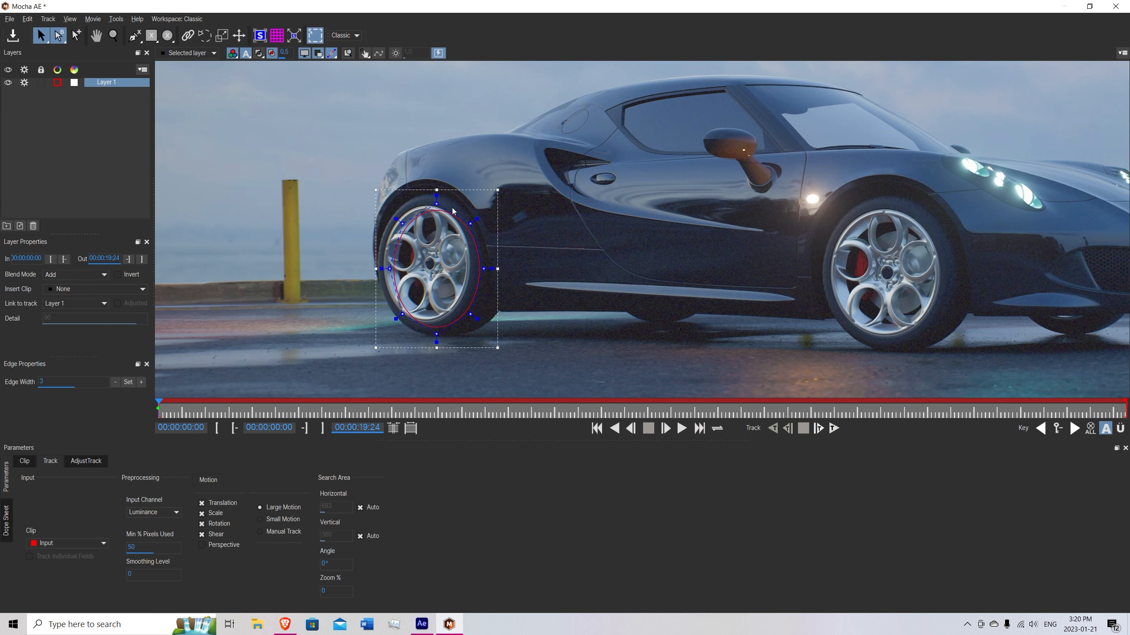
Move the elliptical spline onto the rear wheel and adjust its control points to follow the rim's edge.
{"action": "left_click_drag", "start_coordinate": [457, 188], "coordinate": [447, 185]}
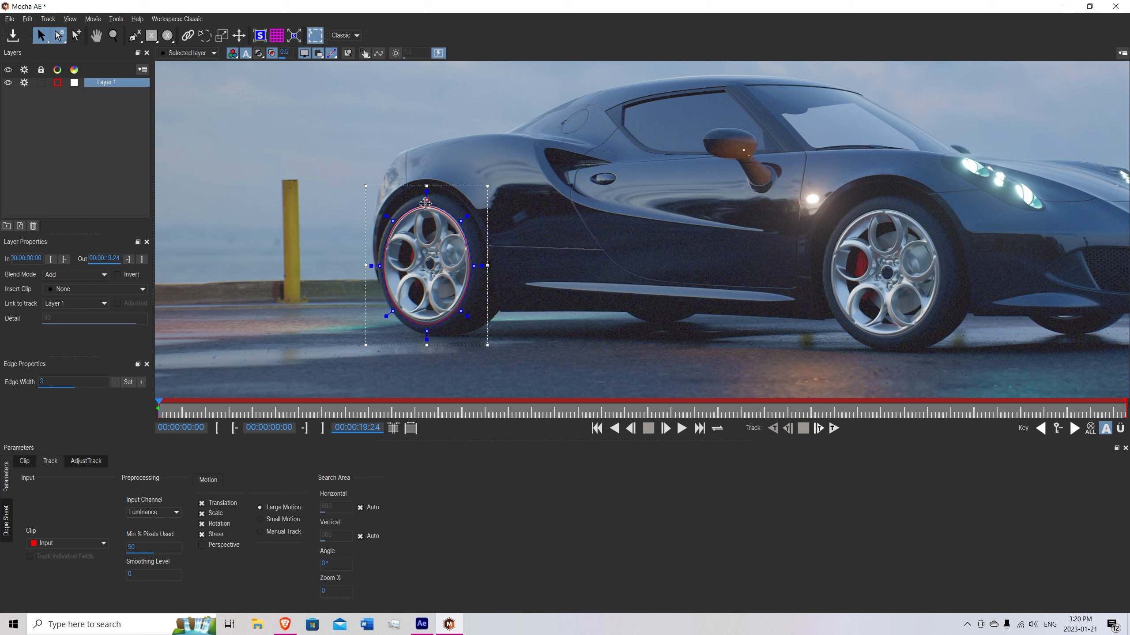
{"action": "left_click_drag", "start_coordinate": [426, 202], "coordinate": [461, 220]}
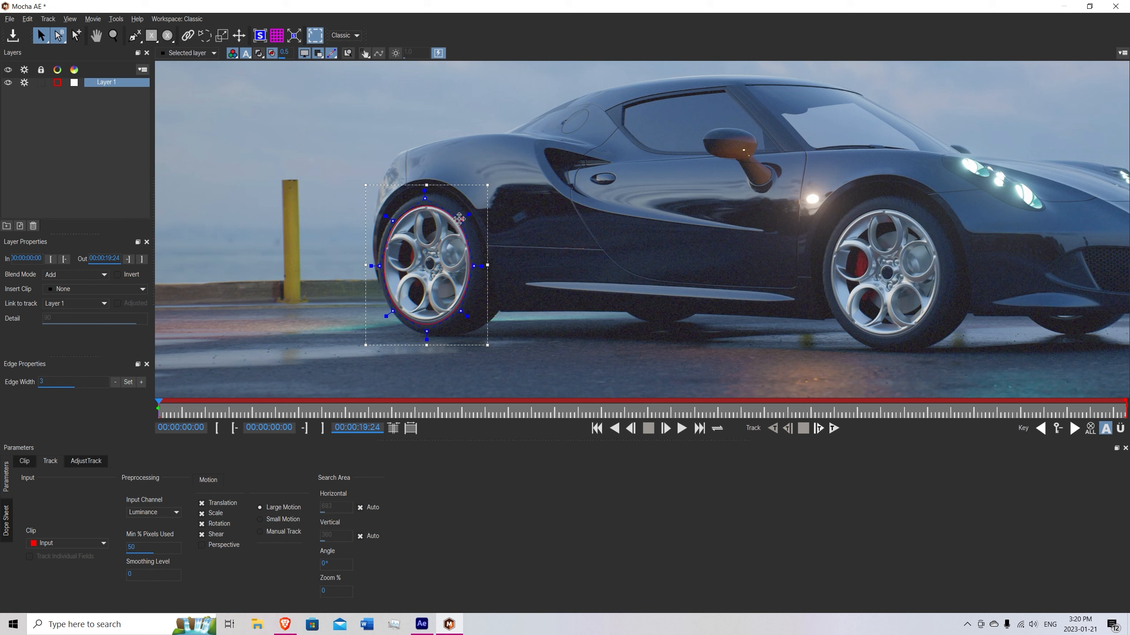
{"action": "left_click_drag", "start_coordinate": [462, 311], "coordinate": [460, 310]}
Set Min % Pixels Used to 90, enable Perspective motion, and track the rear rim forward to the clip's end.
{"action": "left_click", "coordinate": [133, 549]}
{"action": "left_click", "coordinate": [202, 545]}
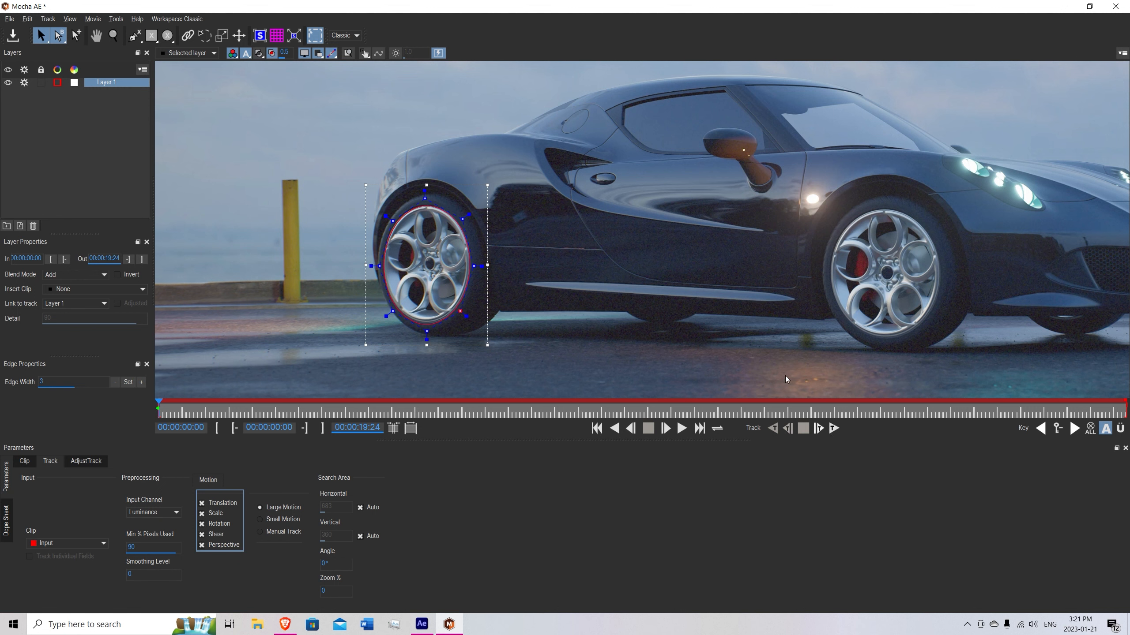
{"action": "left_click", "coordinate": [834, 428]}
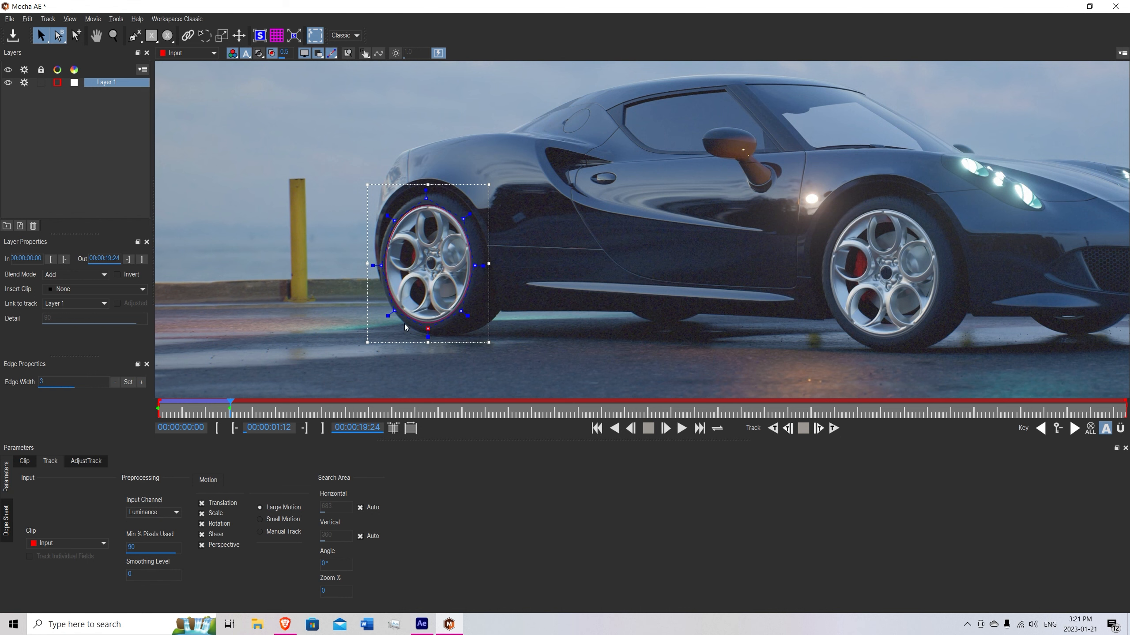
{"action": "left_click", "coordinate": [818, 428]}
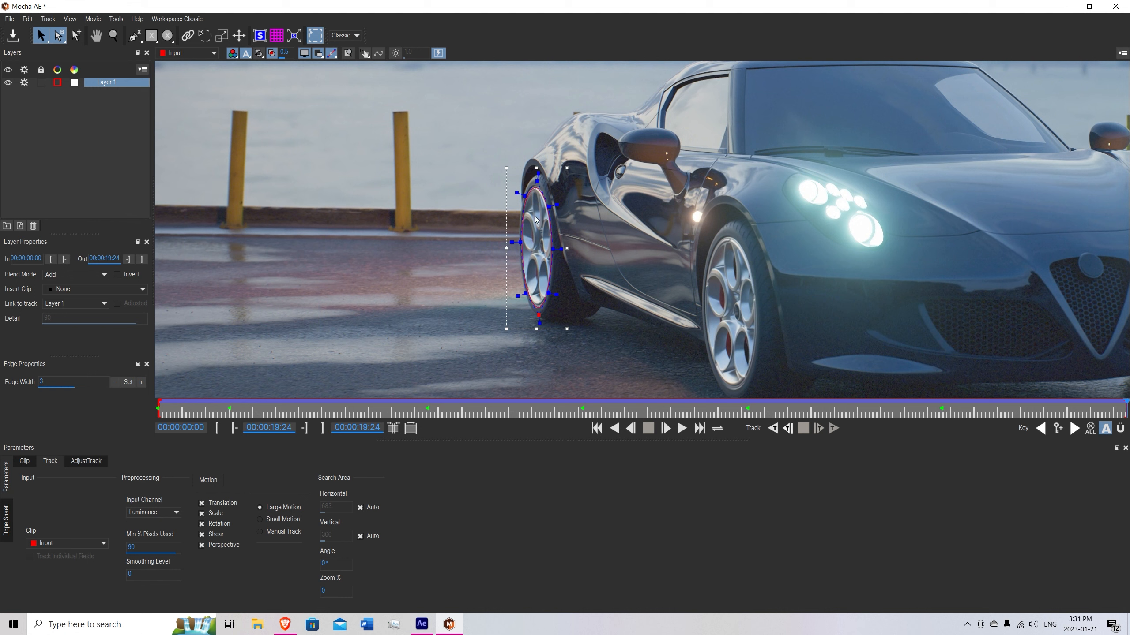
Scrub back through the clip to review how the spline follows the rear rim.
{"action": "left_click_drag", "start_coordinate": [1122, 413], "coordinate": [535, 408]}
{"action": "left_click_drag", "start_coordinate": [443, 412], "coordinate": [160, 405]}
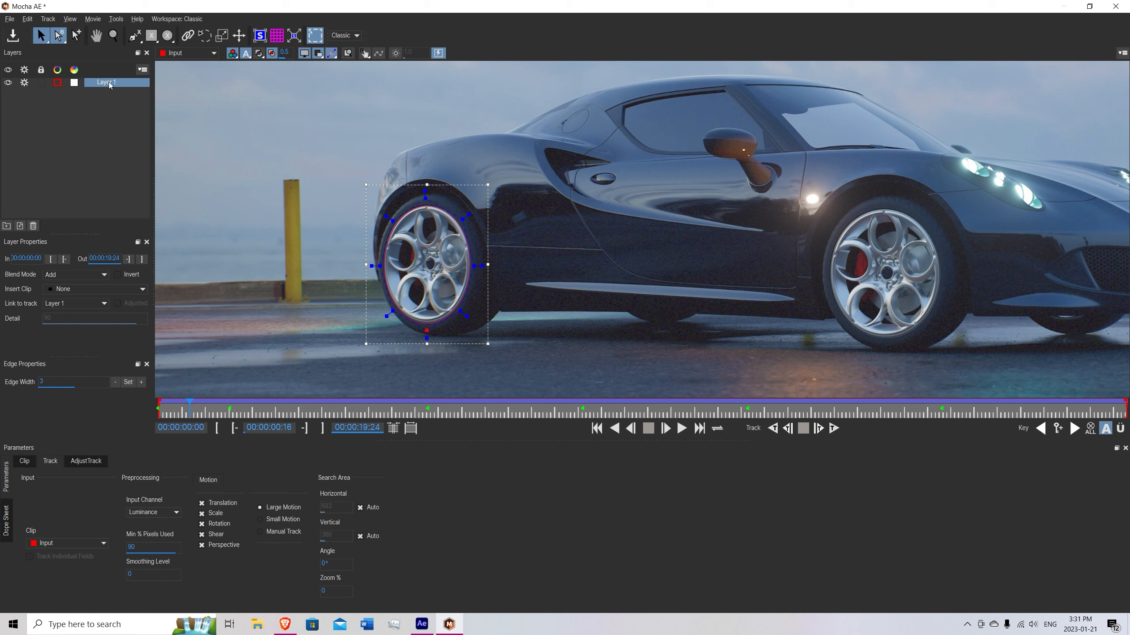
Rename the tracked spline layer to Back Tire and exit Mocha AE to return to After Effects.
{"action": "double_click", "coordinate": [110, 84]}
{"action": "type", "text": "Back Tire"}
{"action": "key", "text": "Return"}
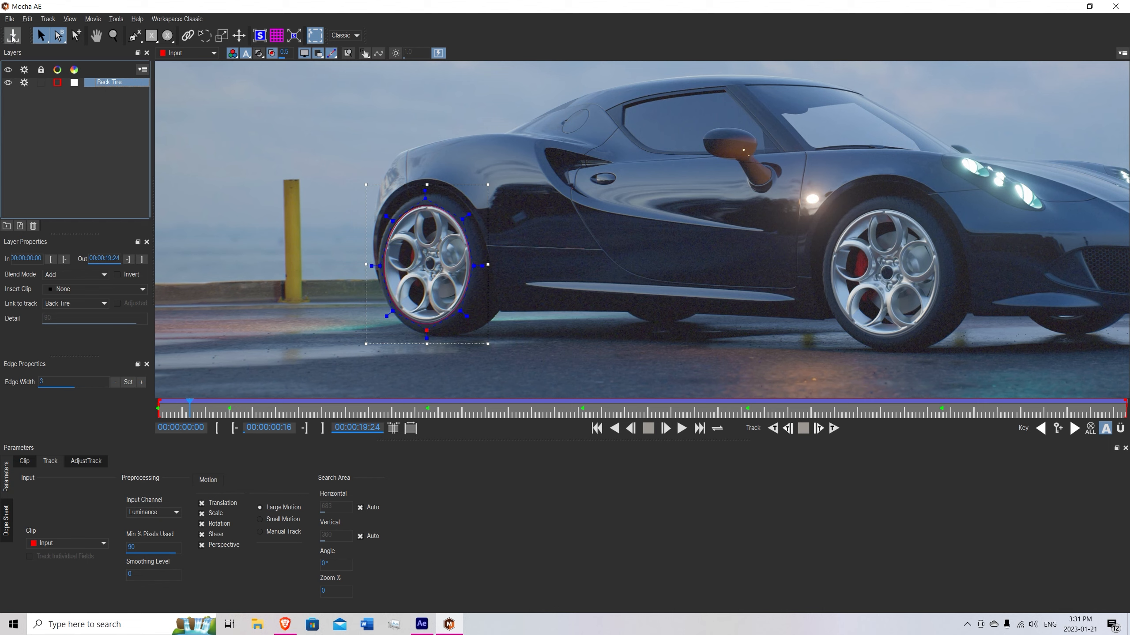
{"action": "left_click", "coordinate": [9, 19]}
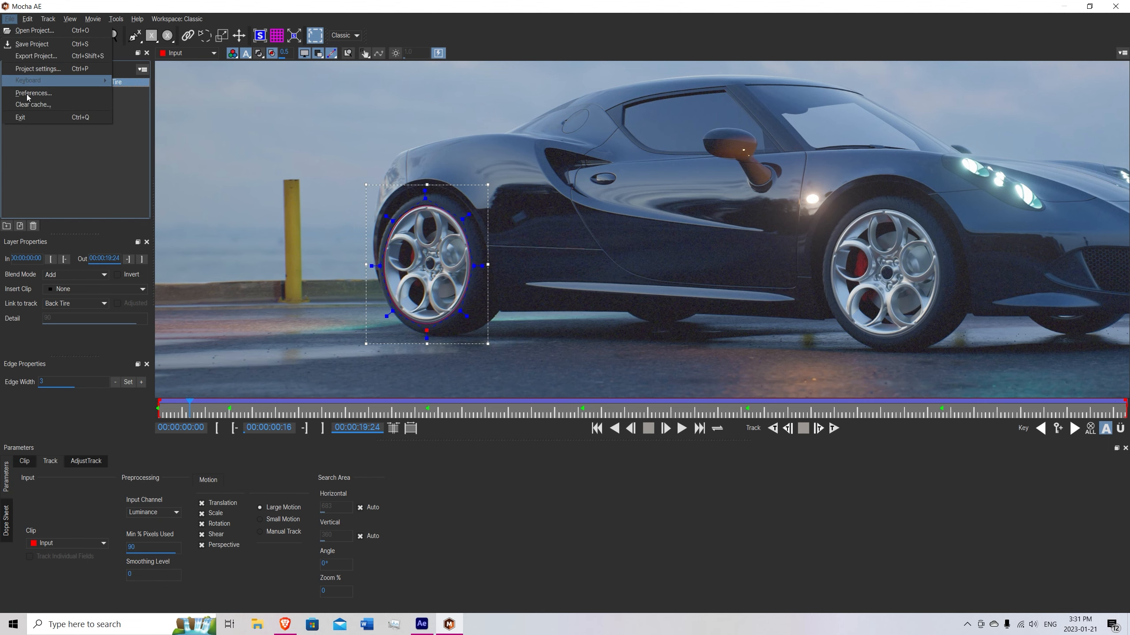
{"action": "left_click", "coordinate": [20, 117]}
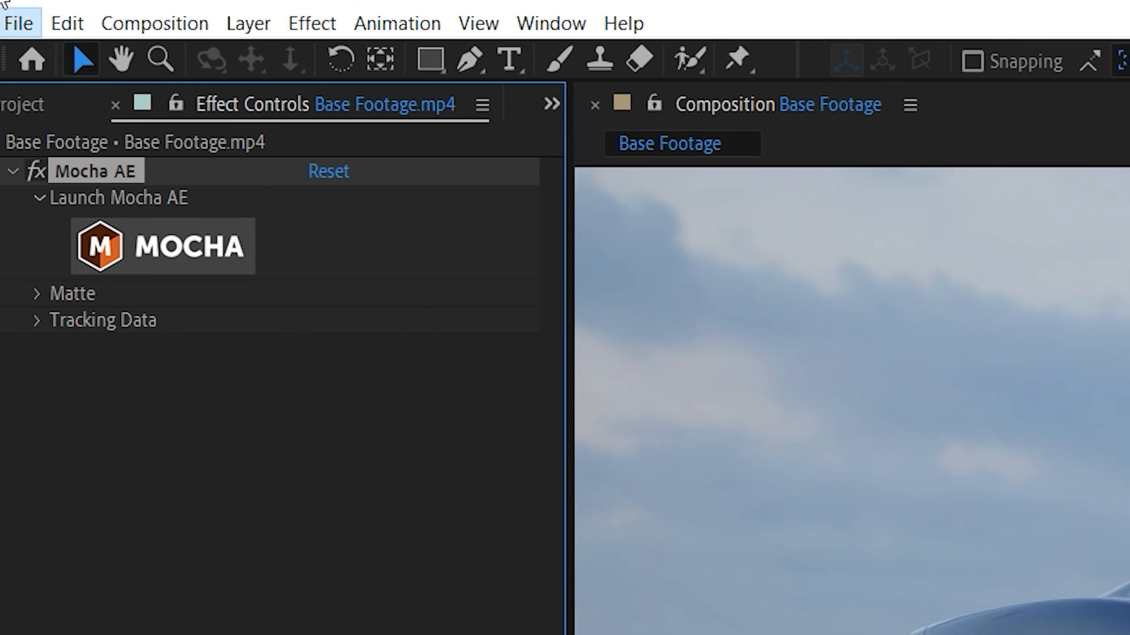
Save the After Effects project as Tutorial in the Skid marks folder.
{"action": "left_click", "coordinate": [17, 22]}
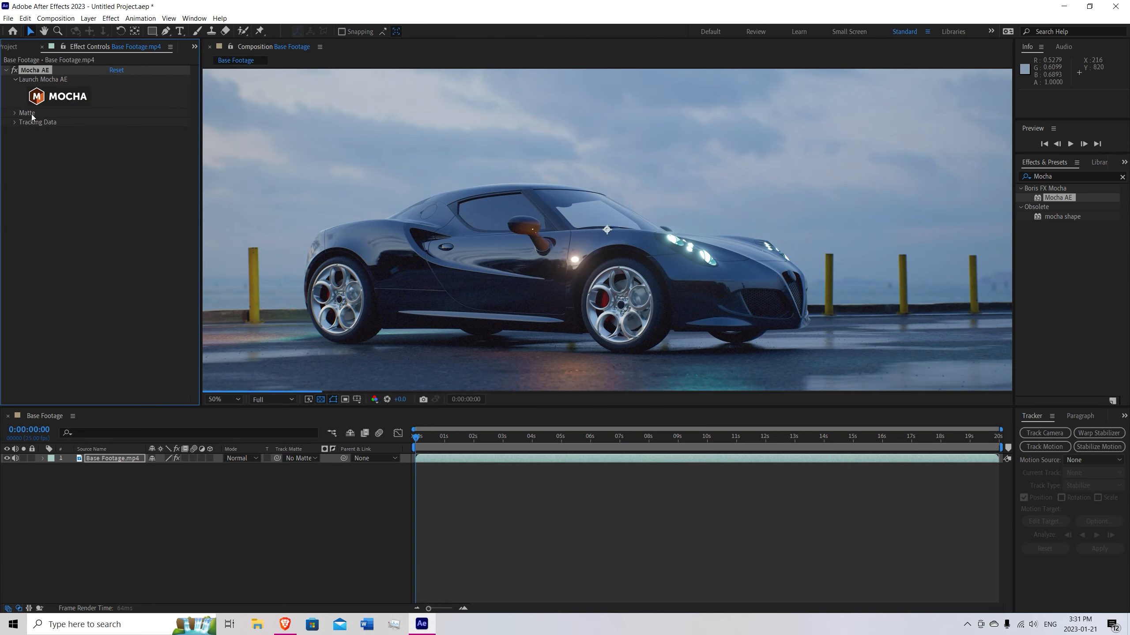
{"action": "key", "text": "ctrl+s"}
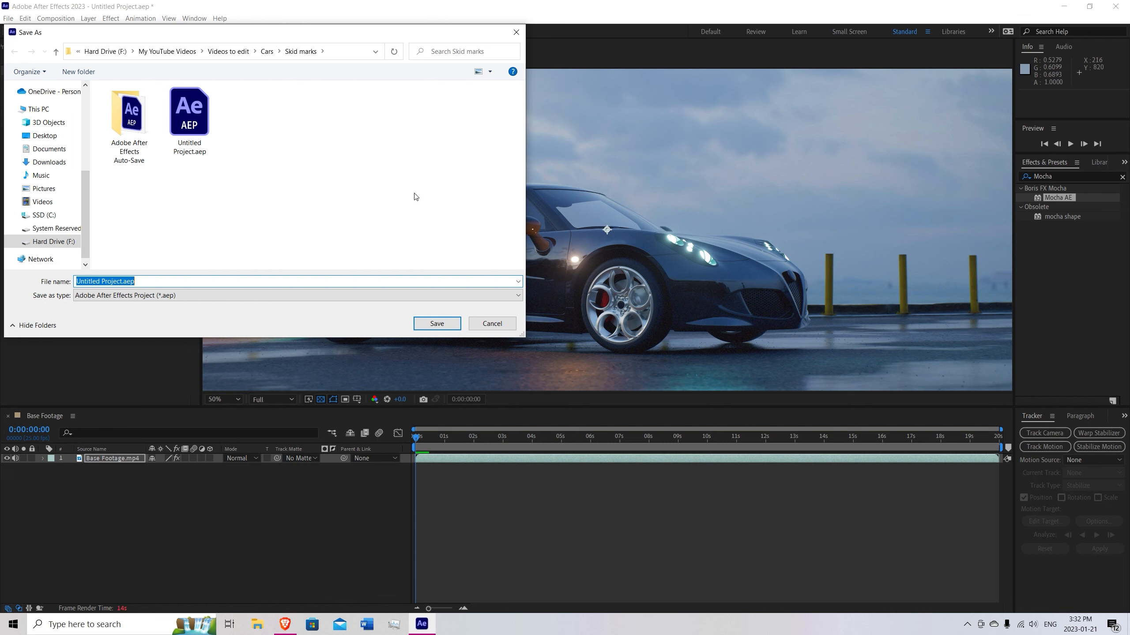
{"action": "type", "text": "Tutorial"}
{"action": "key", "text": "Return"}
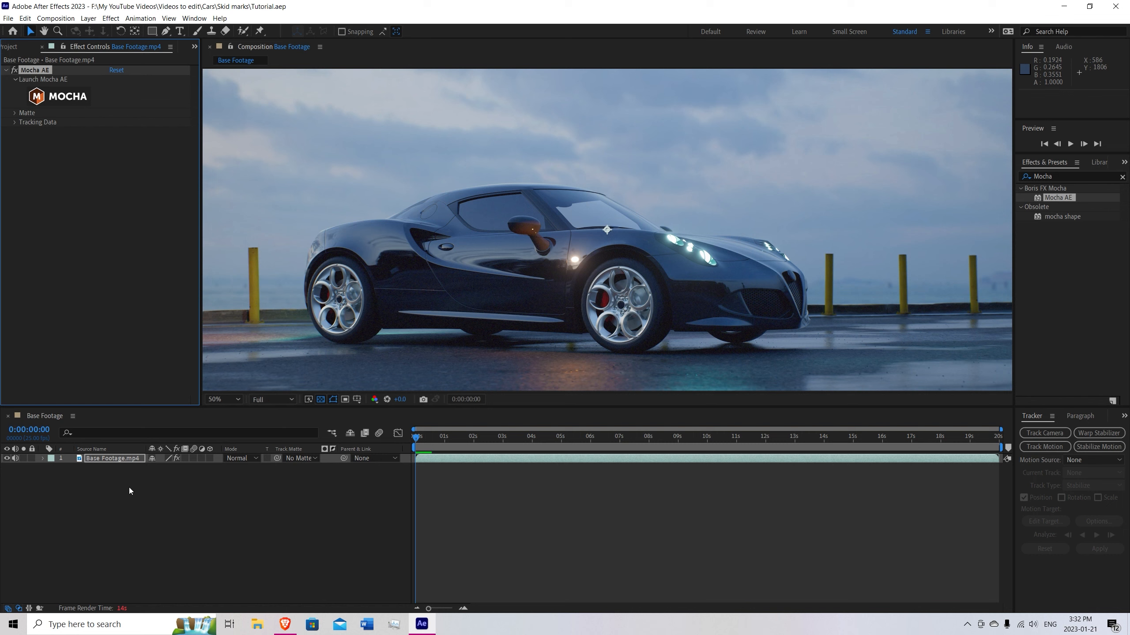
Create a white 4096 × 2160 px solid named Back Tire Saber above the base footage.
{"action": "right_click", "coordinate": [107, 481]}
{"action": "mouse_move", "coordinate": [202, 489]}
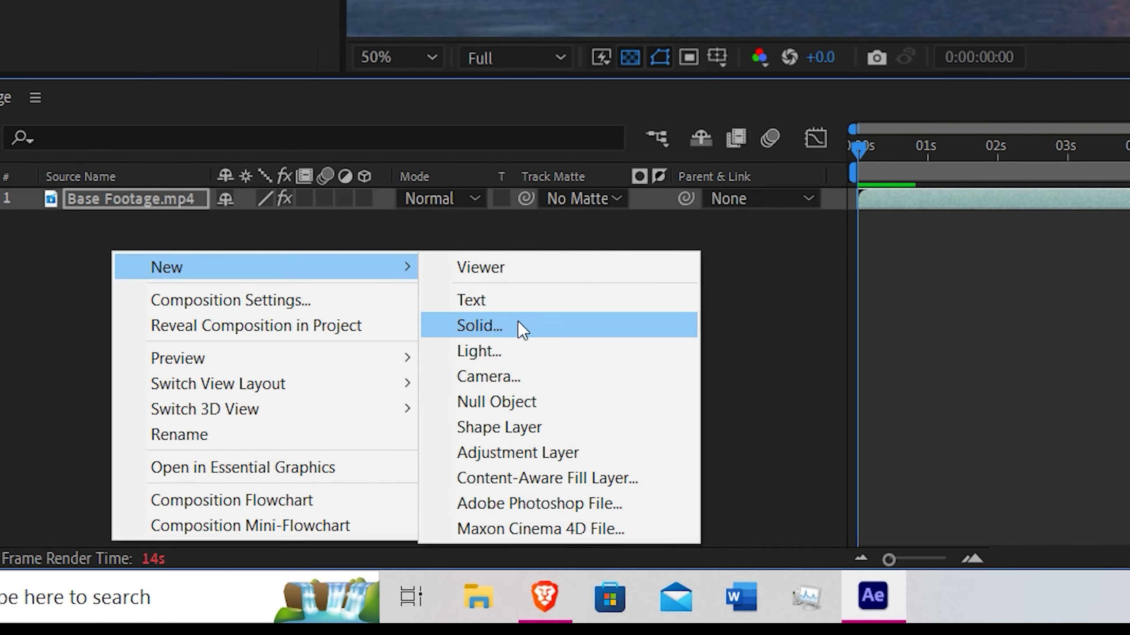
{"action": "left_click", "coordinate": [518, 321]}
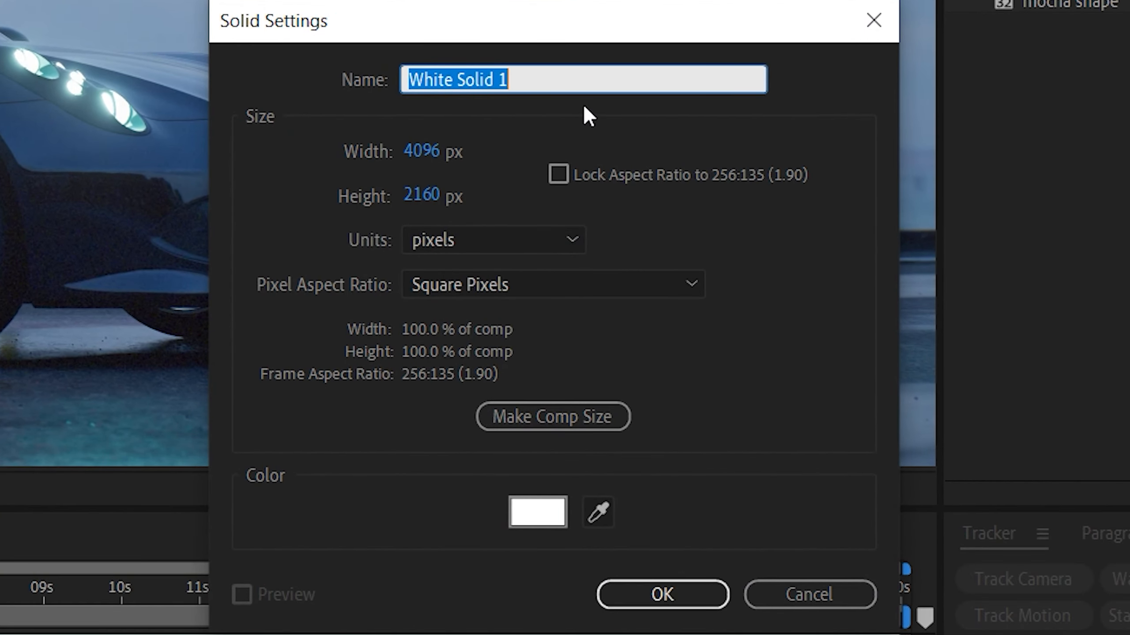
{"action": "key", "text": "BackSpace"}
{"action": "type", "text": "Back Tire"}
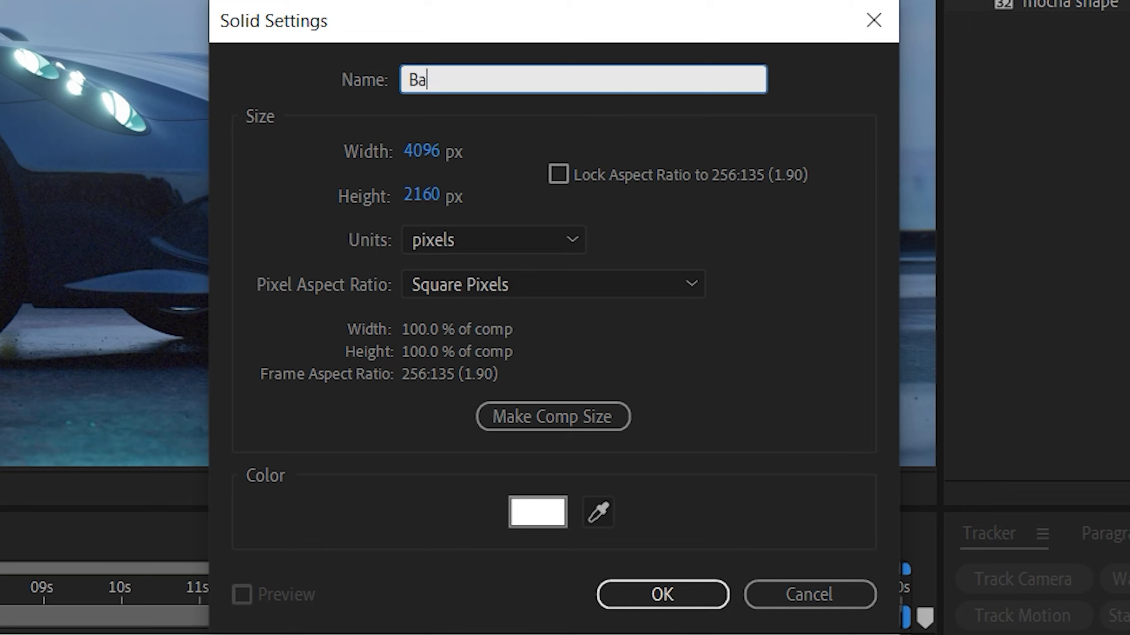
{"action": "type", "text": " Saber"}
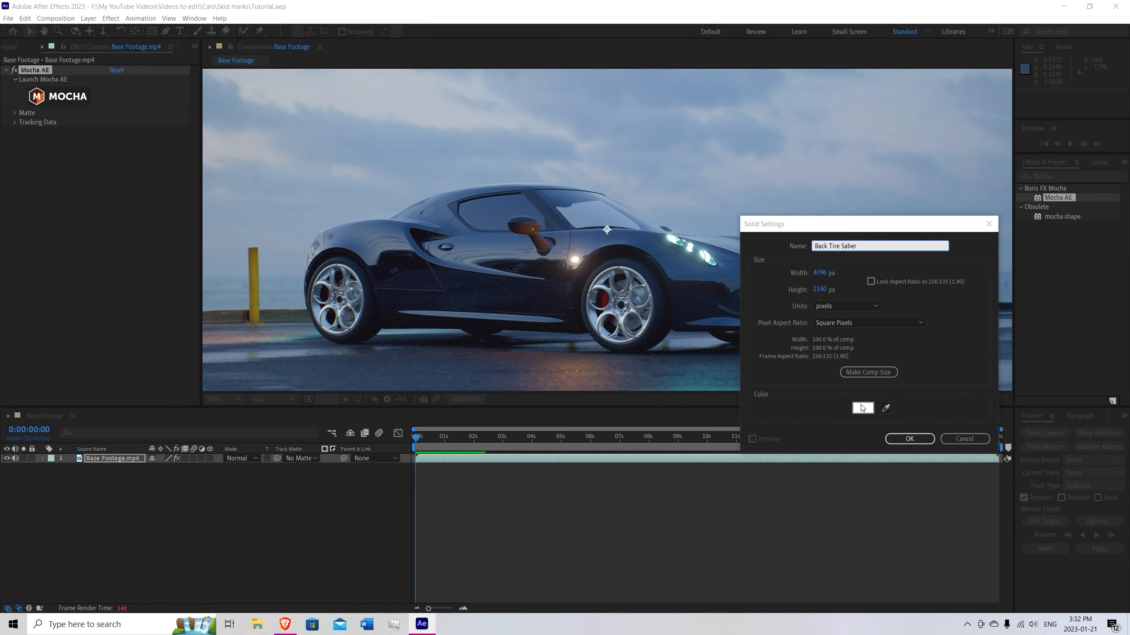
{"action": "left_click", "coordinate": [748, 444]}
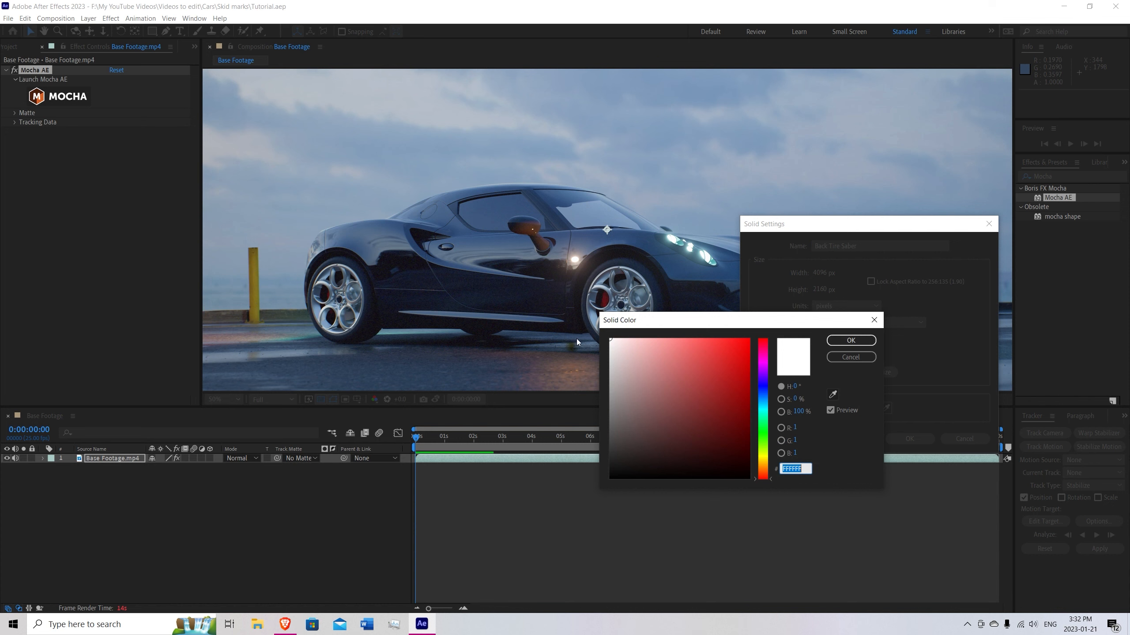
{"action": "left_click", "coordinate": [850, 340]}
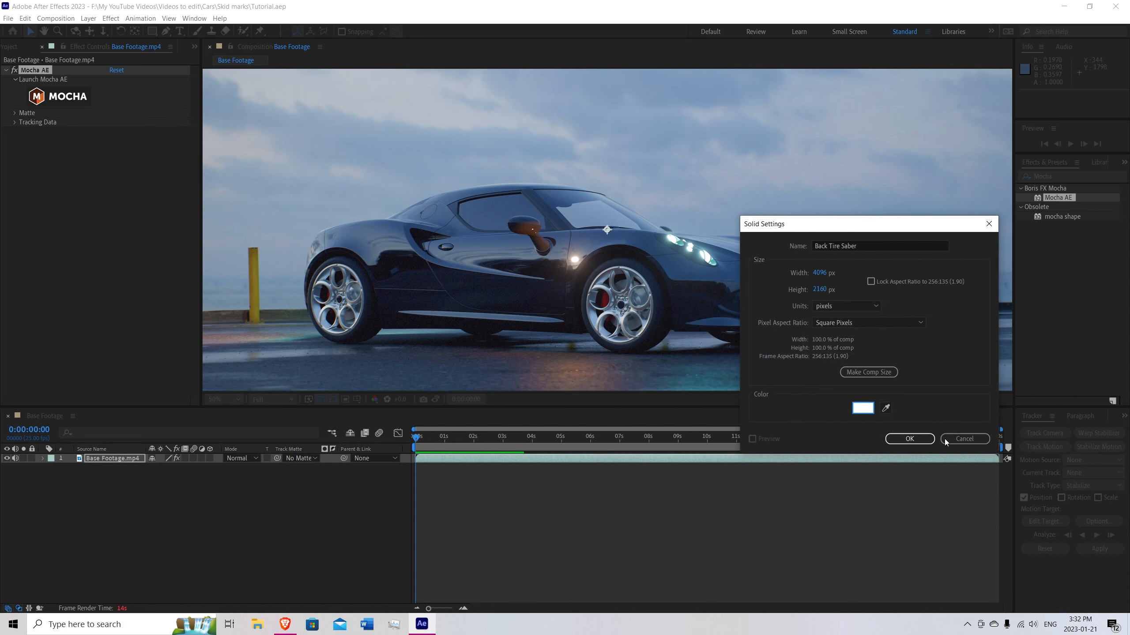
{"action": "key", "text": "Return"}
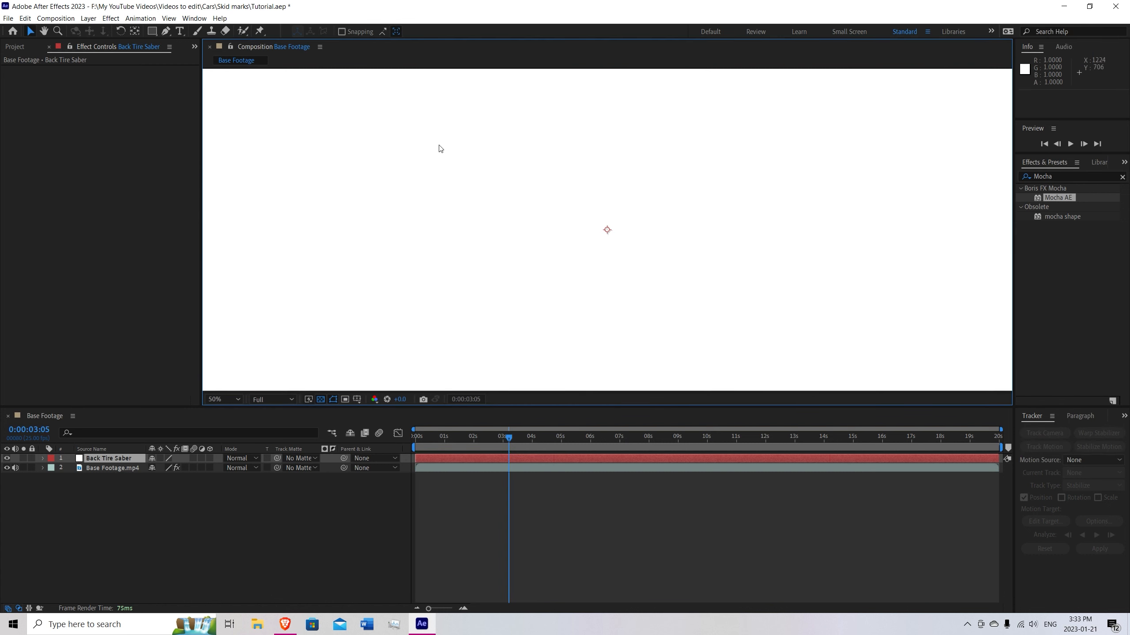
Find the Saber effect and apply it to the Back Tire Saber solid.
{"action": "scroll", "coordinate": [526, 174], "scroll_direction": "down", "scroll_amount": 2}
{"action": "scroll", "coordinate": [692, 205], "scroll_direction": "up", "scroll_amount": 2}
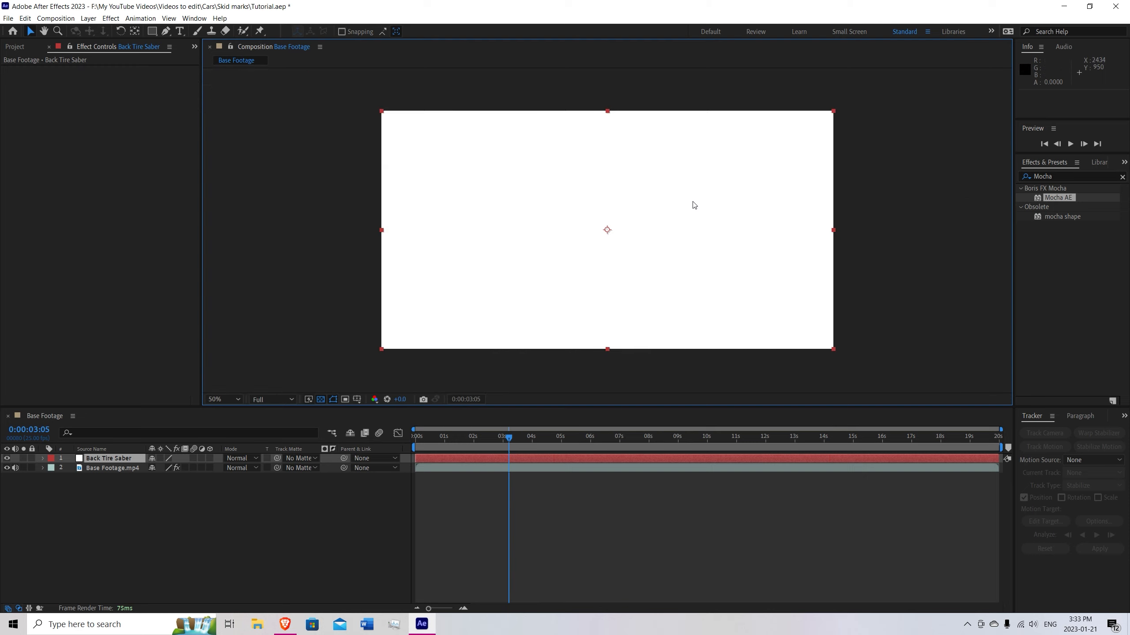
{"action": "scroll", "coordinate": [694, 205], "scroll_direction": "down", "scroll_amount": 2}
{"action": "scroll", "coordinate": [694, 206], "scroll_direction": "up", "scroll_amount": 2}
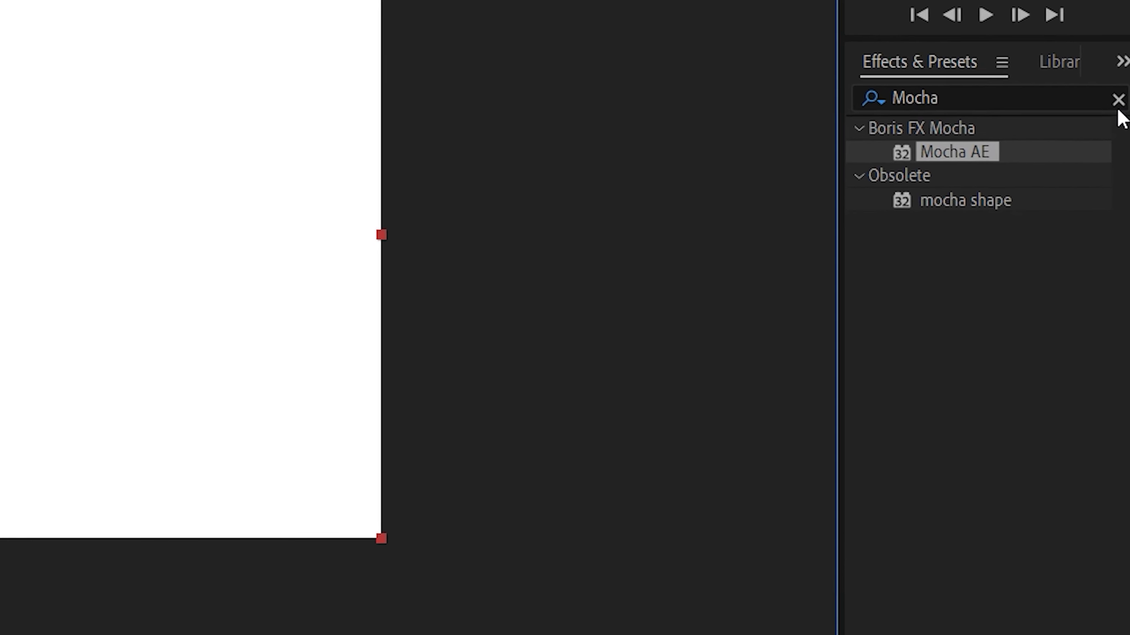
{"action": "left_click", "coordinate": [1117, 99]}
{"action": "left_click", "coordinate": [1082, 101]}
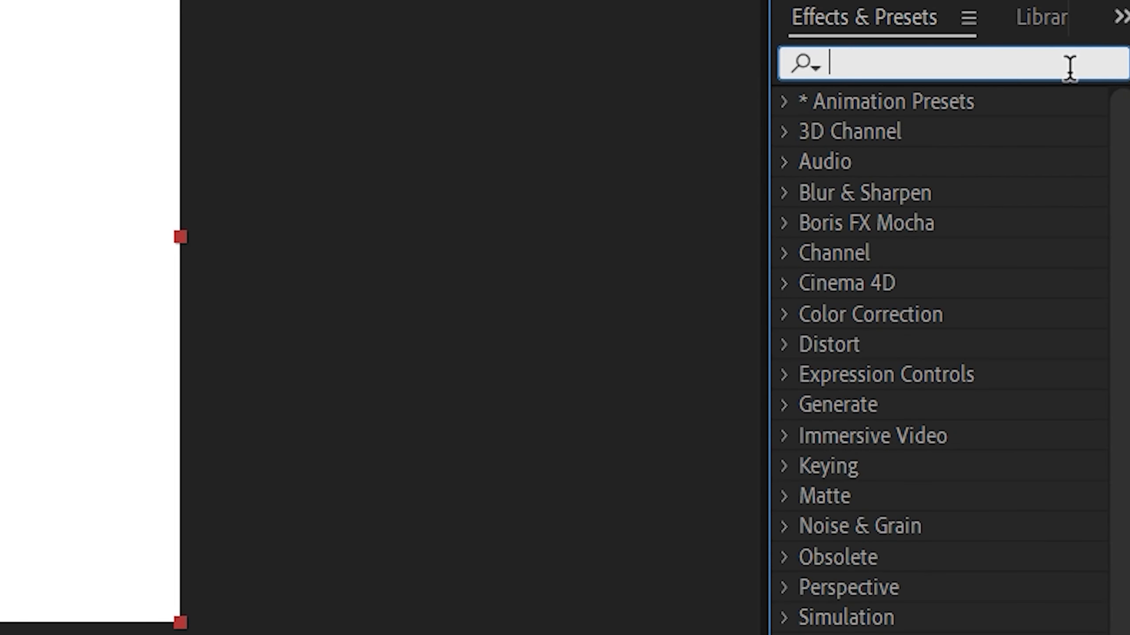
{"action": "type", "text": "saber"}
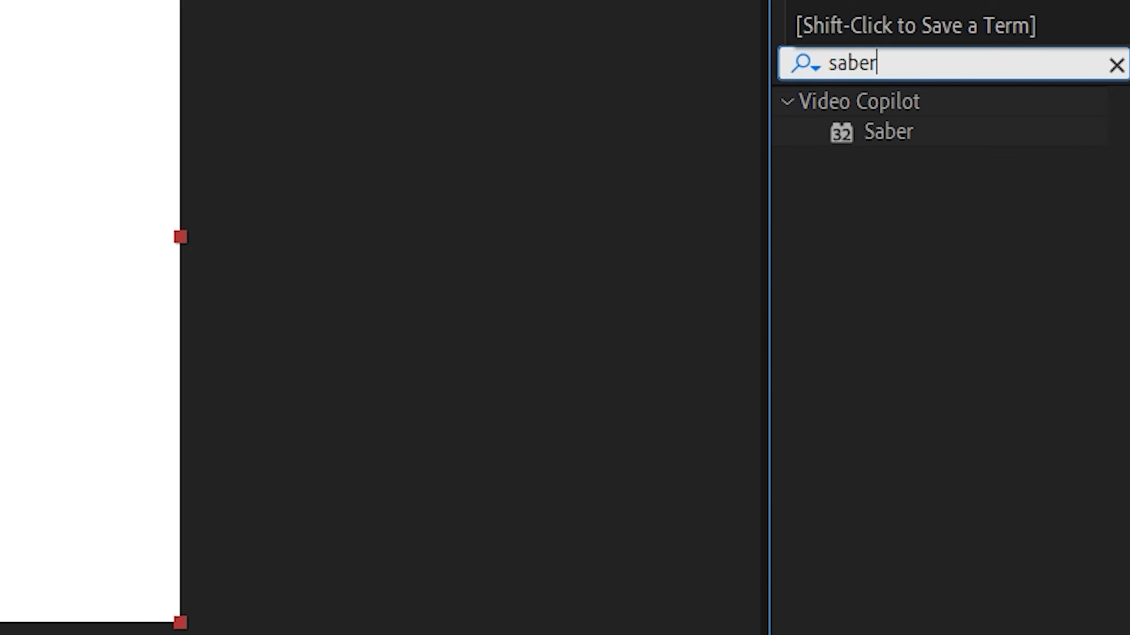
{"action": "left_click", "coordinate": [929, 127]}
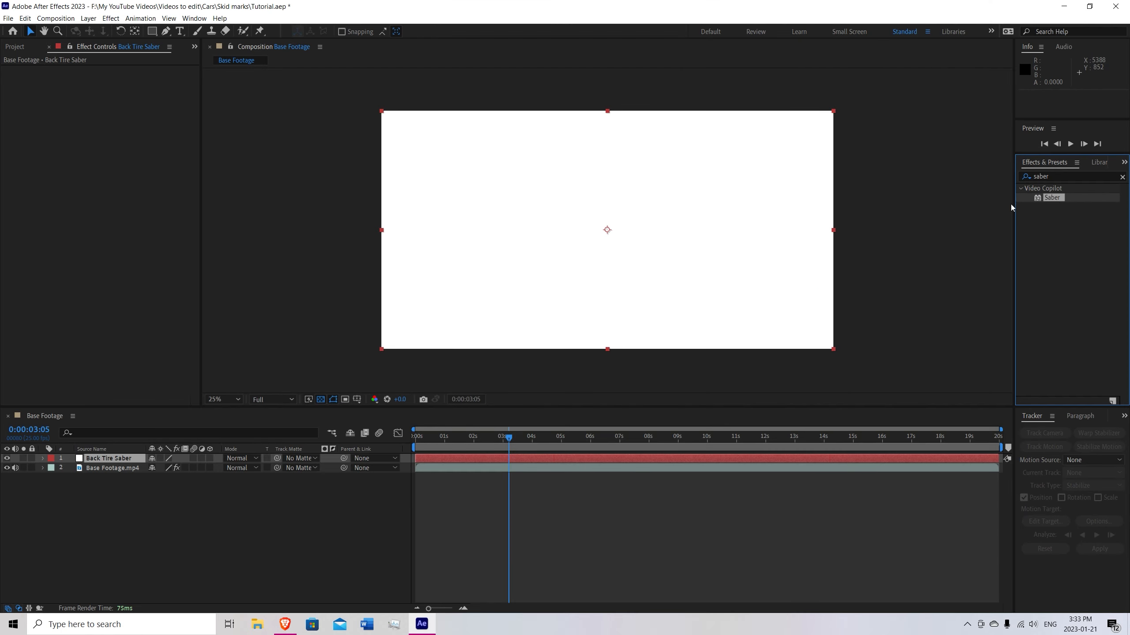
{"action": "left_click_drag", "start_coordinate": [1011, 208], "coordinate": [116, 464]}
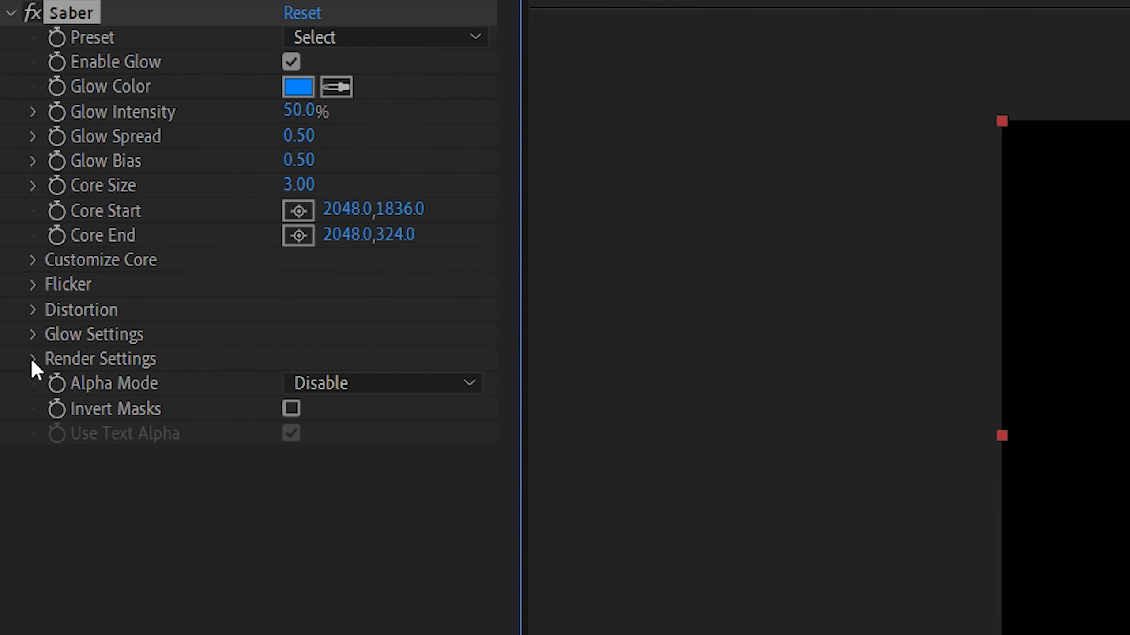
Set Saber's Composite Settings to Transparent in its render settings.
{"action": "left_click", "coordinate": [34, 359]}
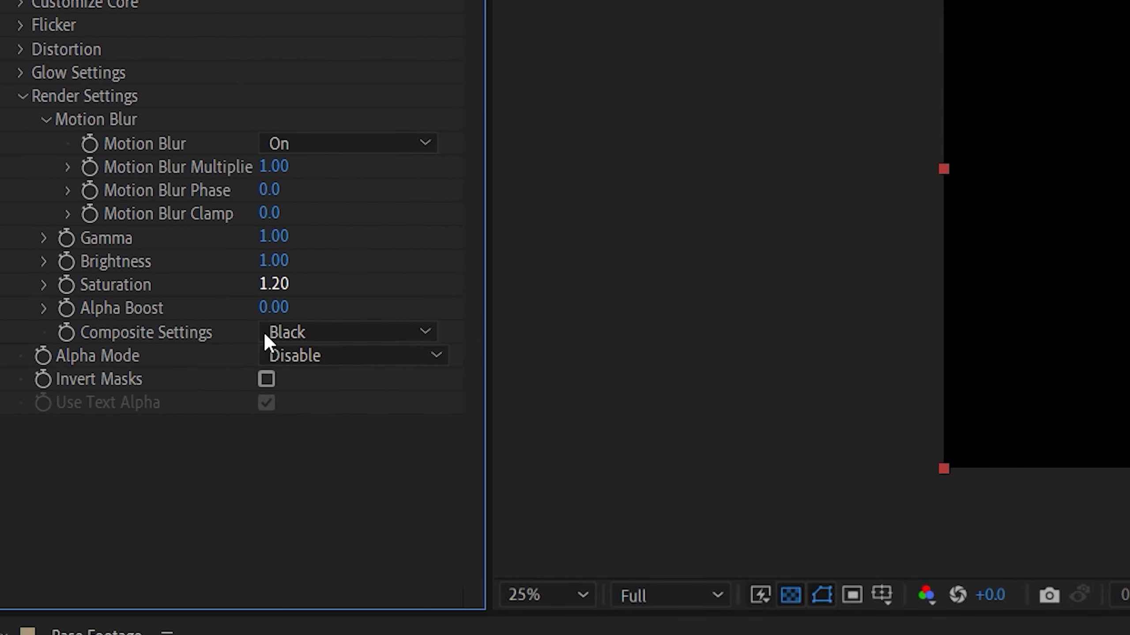
{"action": "left_click", "coordinate": [289, 334]}
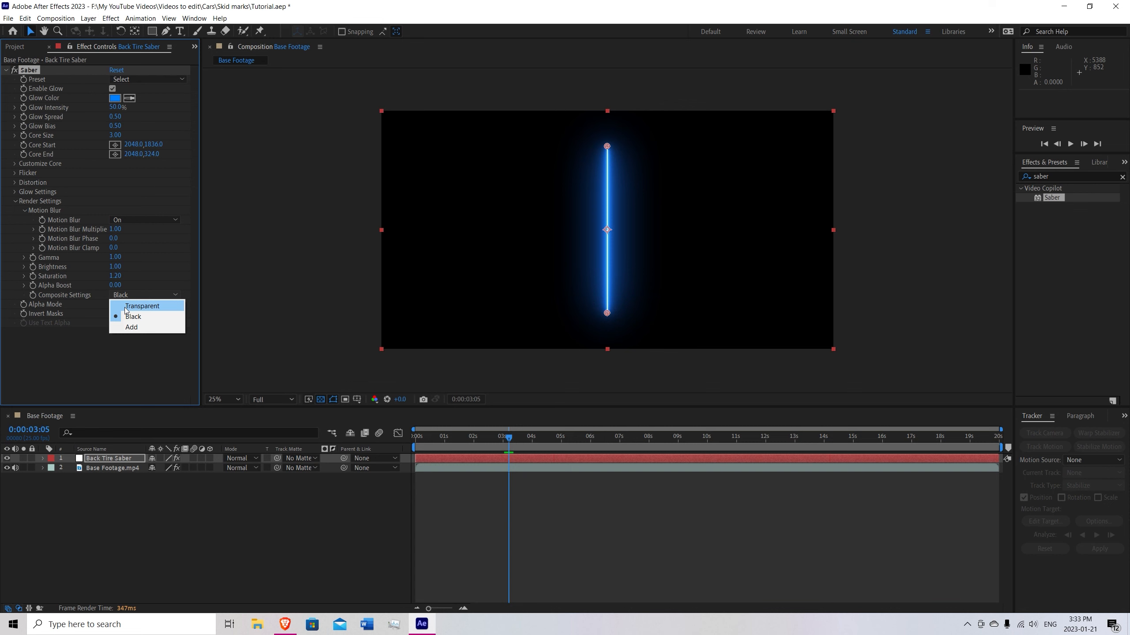
{"action": "left_click", "coordinate": [298, 357]}
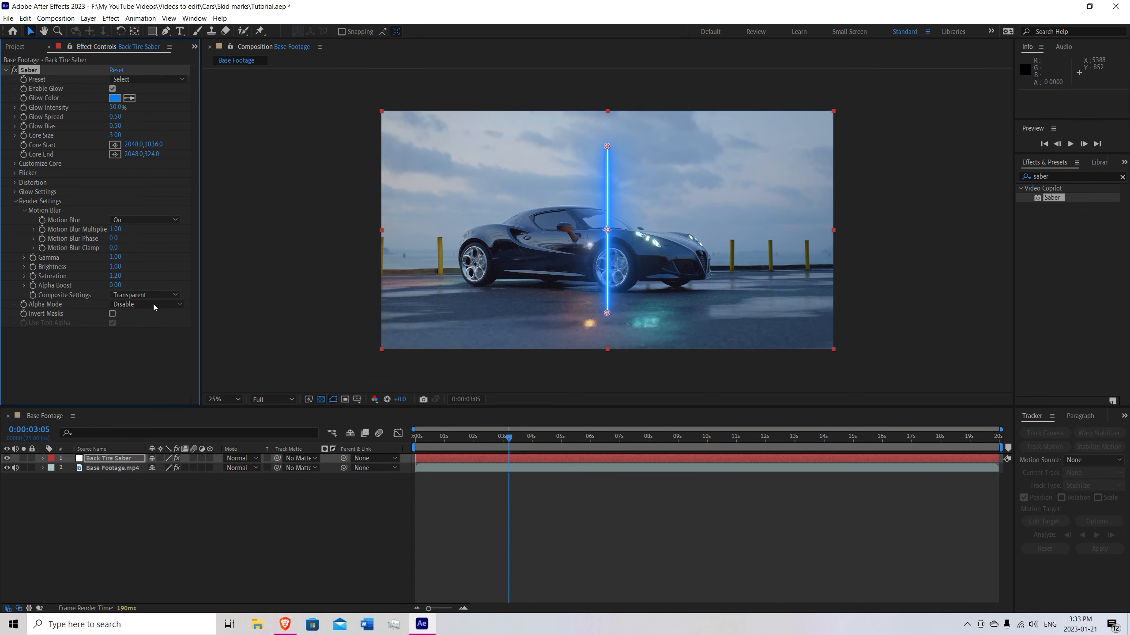
Set the Saber core type to Layer Masks.
{"action": "left_click", "coordinate": [15, 201]}
{"action": "left_click", "coordinate": [14, 165]}
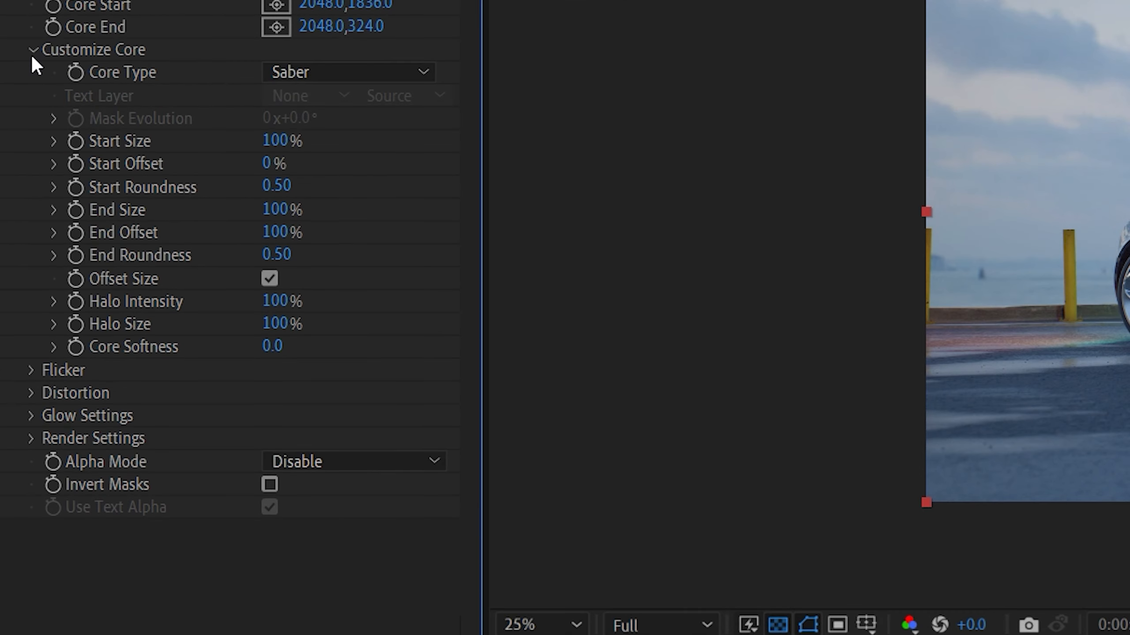
{"action": "left_click", "coordinate": [352, 73]}
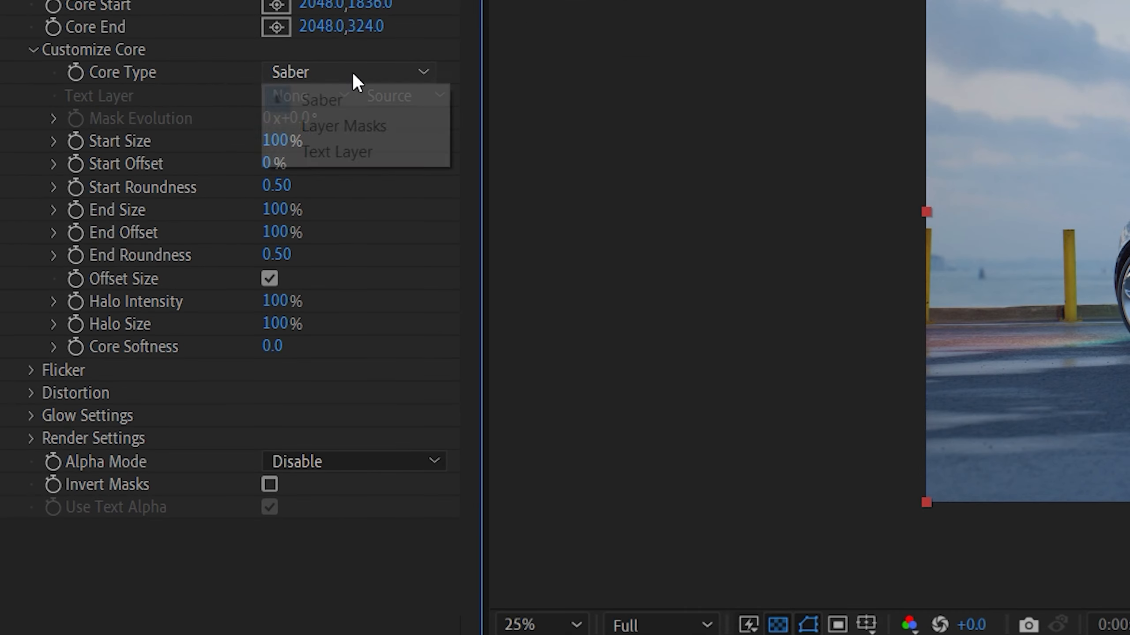
{"action": "left_click", "coordinate": [356, 127]}
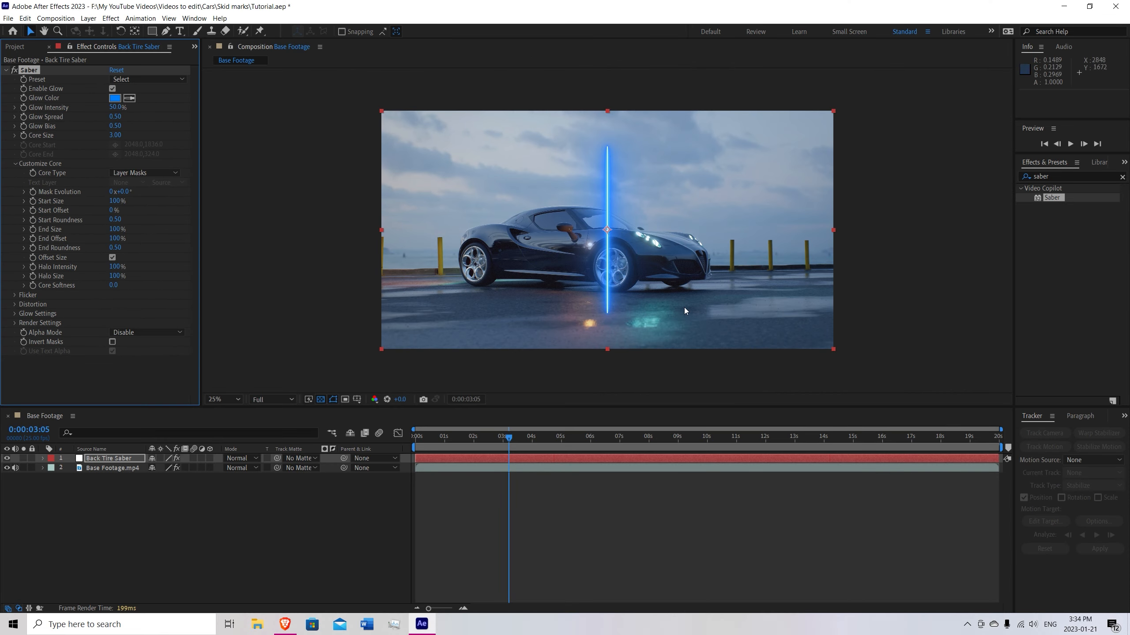
Create After Effects masks on Base Footage.mp4 from its Mocha AE matte.
{"action": "left_click", "coordinate": [113, 468]}
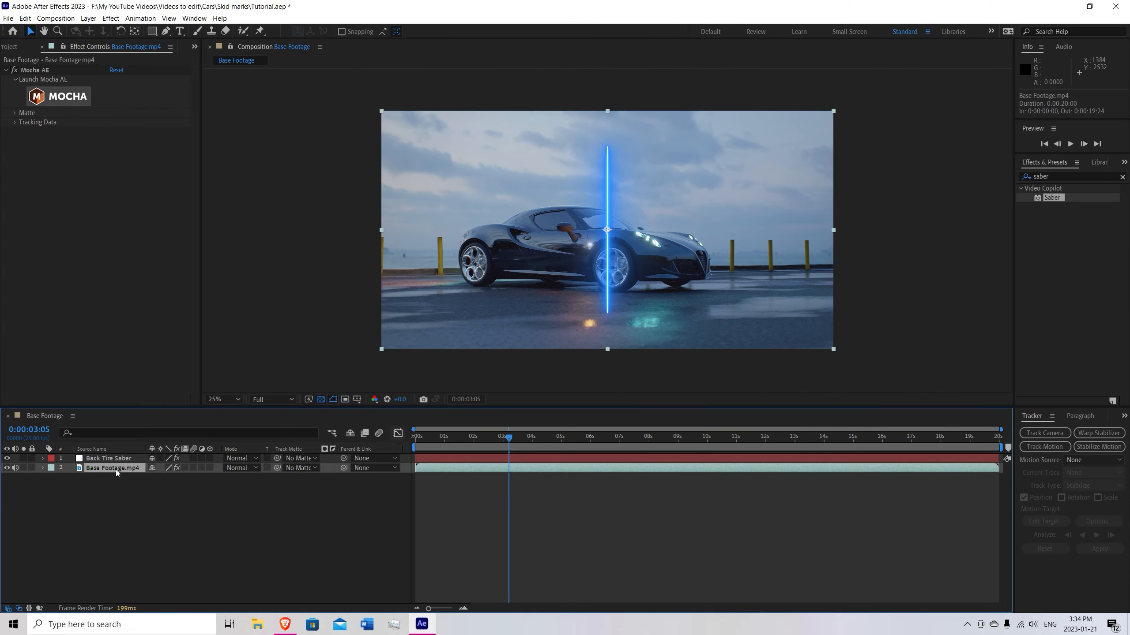
{"action": "left_click", "coordinate": [15, 114]}
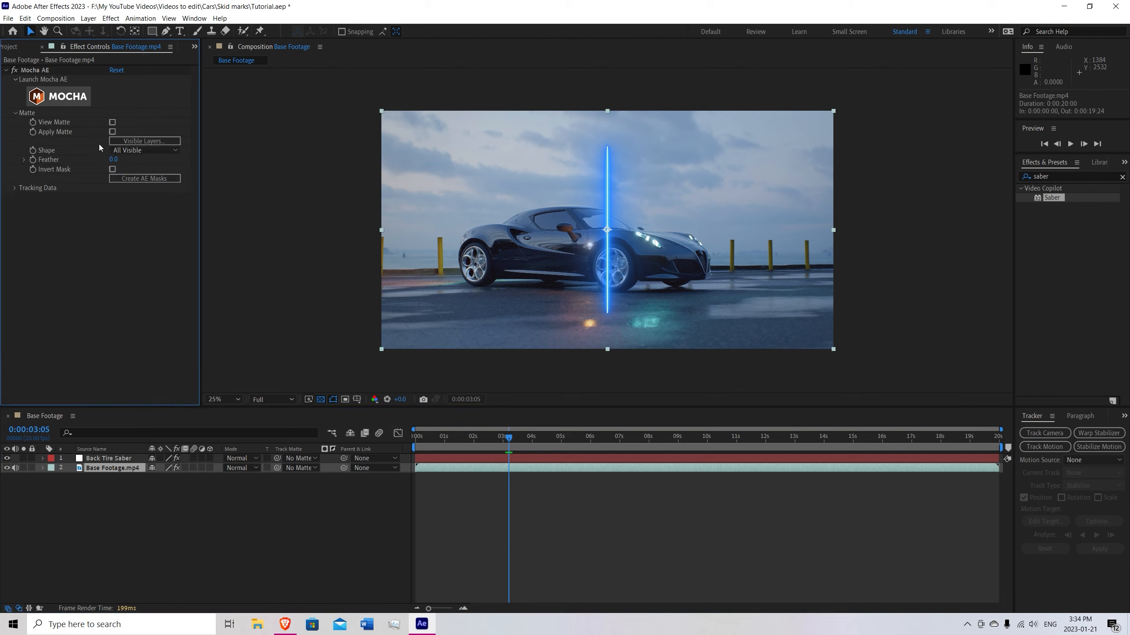
{"action": "left_click", "coordinate": [130, 180]}
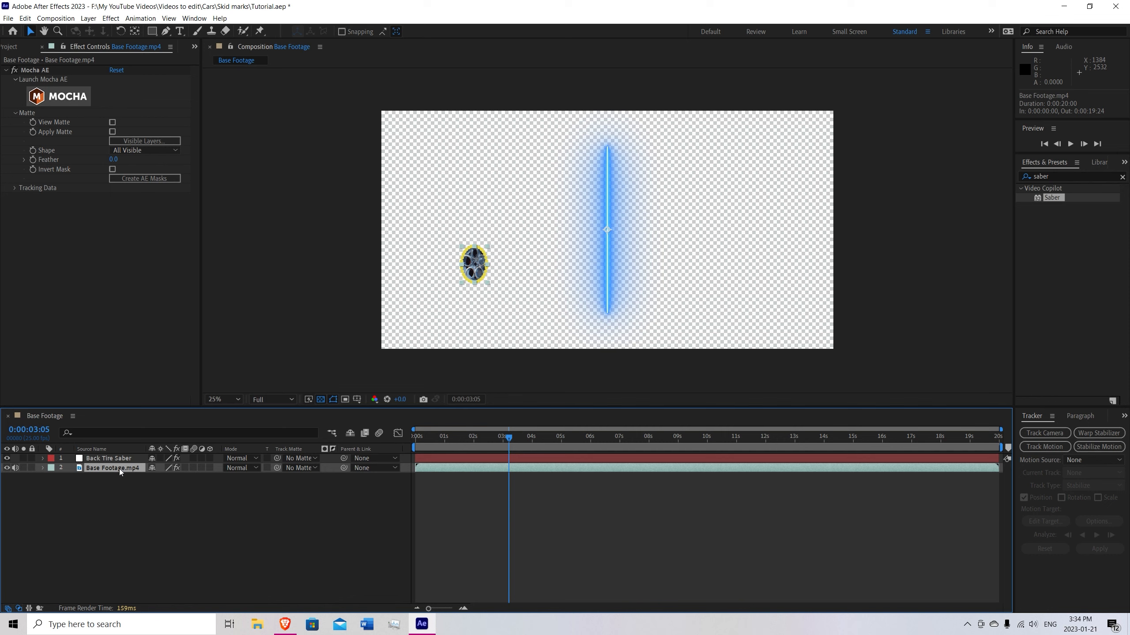
Cut the Back Tire mask from Base Footage.mp4 and paste it onto the Back Tire Saber solid.
{"action": "key", "text": "m"}
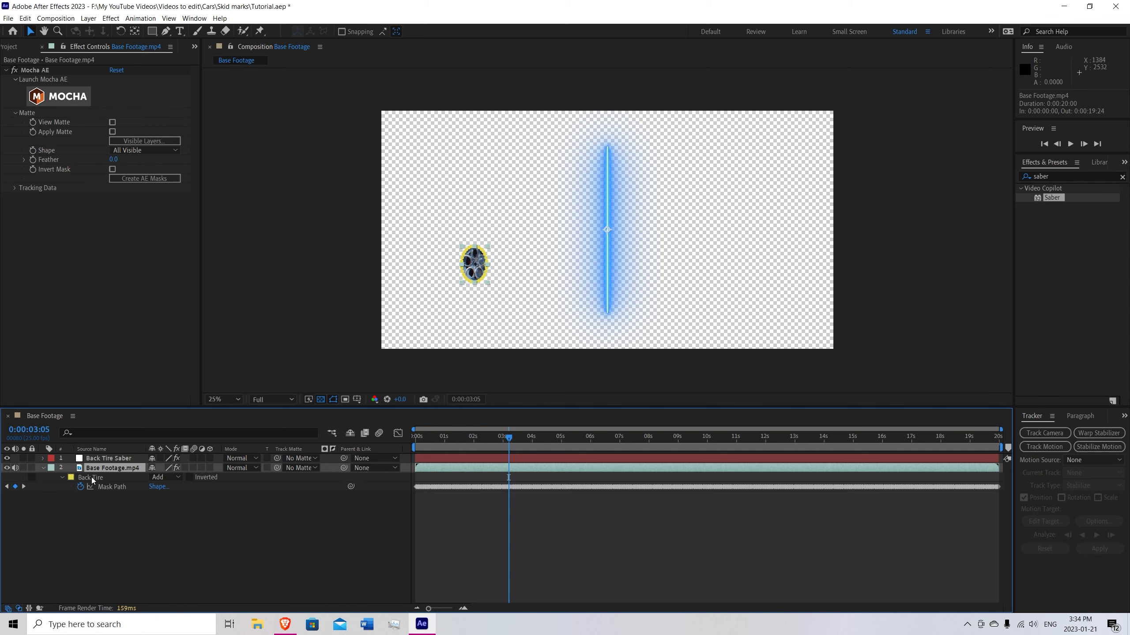
{"action": "left_click", "coordinate": [91, 477]}
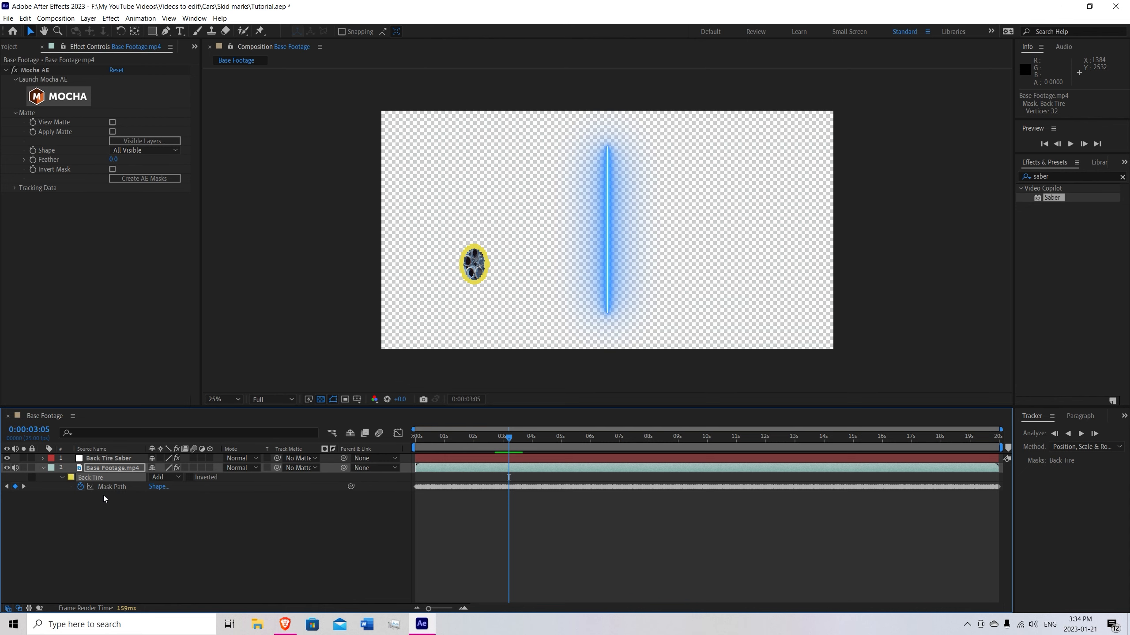
{"action": "left_click", "coordinate": [112, 468]}
{"action": "left_click", "coordinate": [114, 461]}
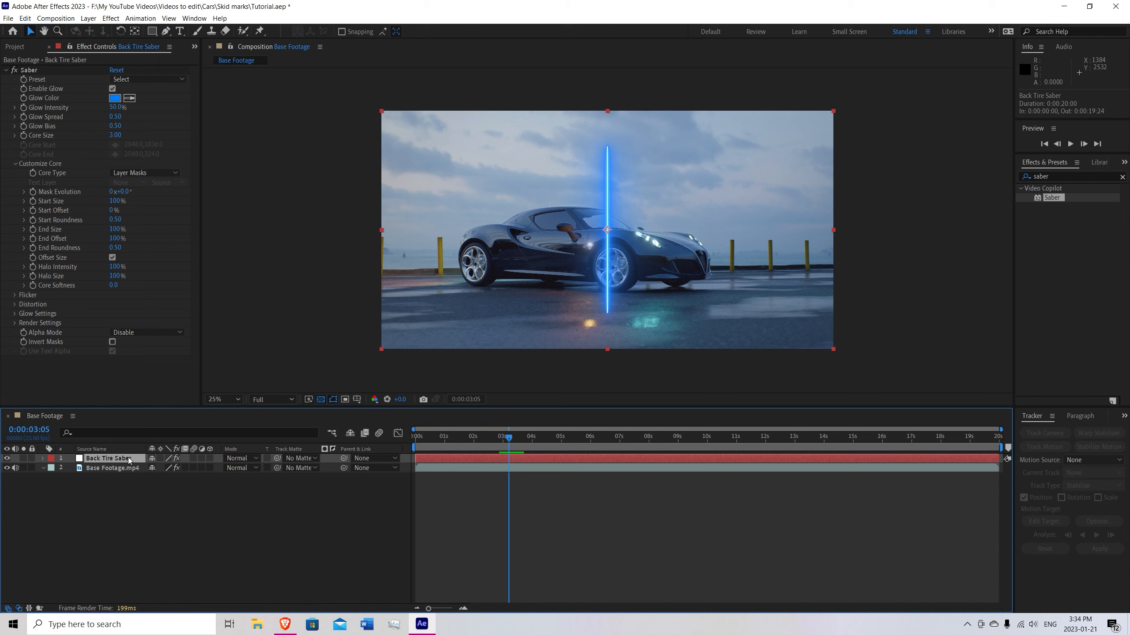
{"action": "key", "text": "ctrl+v"}
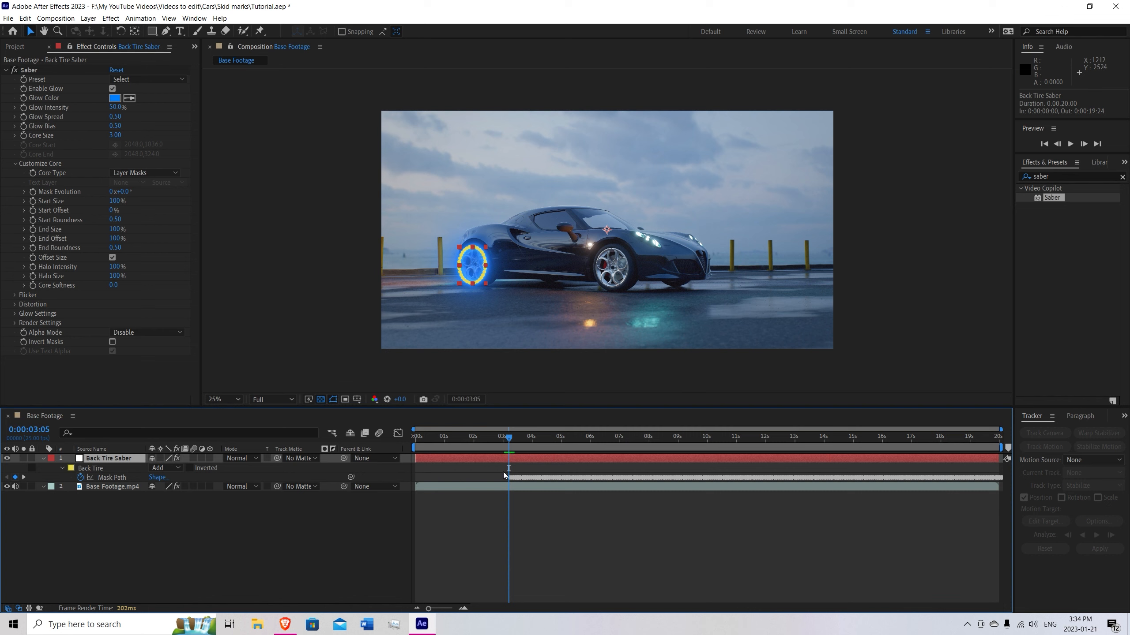
Slide the Back Tire Saber layer earlier in time so its first Mask Path keyframe sits at the composition's start.
{"action": "left_click", "coordinate": [335, 402]}
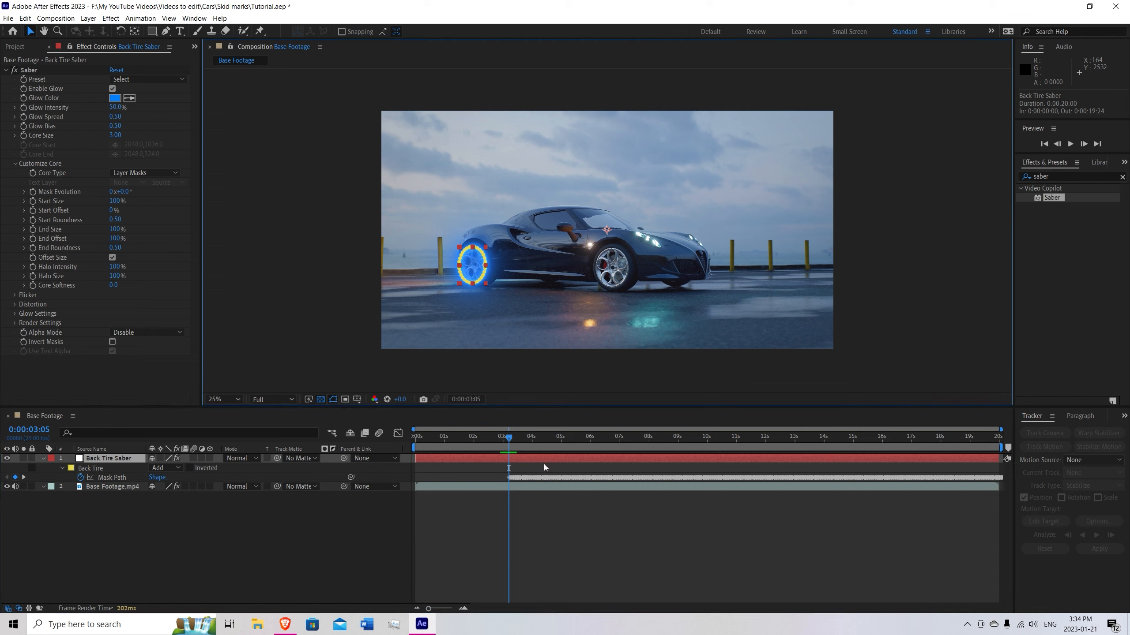
{"action": "scroll", "coordinate": [482, 479], "scroll_direction": "up", "scroll_amount": 3}
{"action": "left_click_drag", "start_coordinate": [585, 463], "coordinate": [492, 463]}
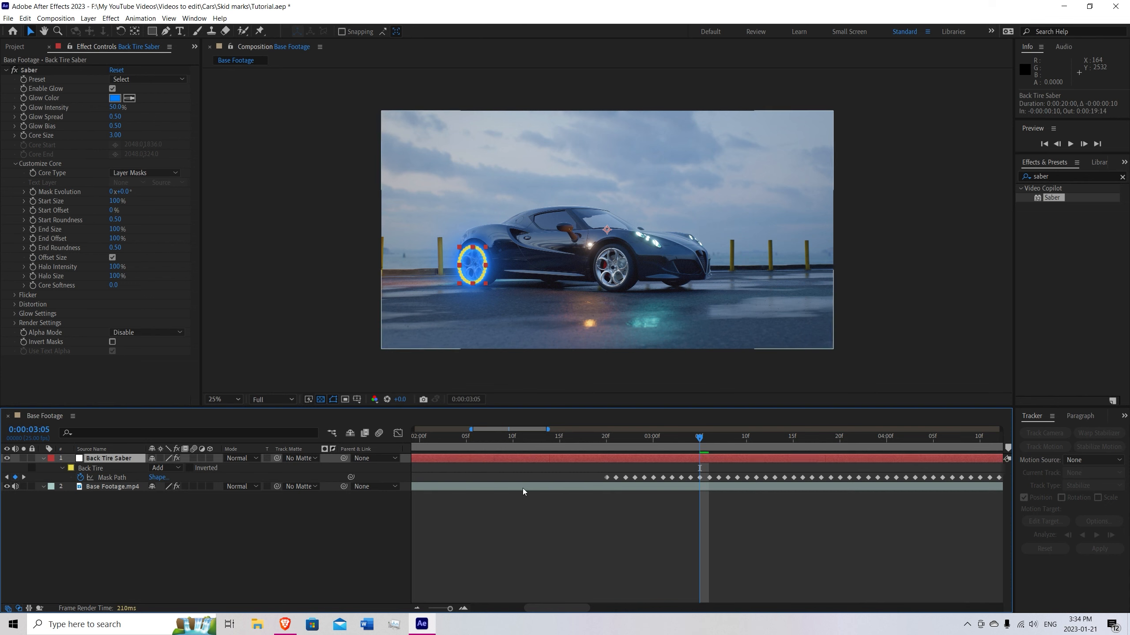
{"action": "scroll", "coordinate": [524, 492], "scroll_direction": "down", "scroll_amount": 5}
{"action": "left_click_drag", "start_coordinate": [478, 474], "coordinate": [413, 449]}
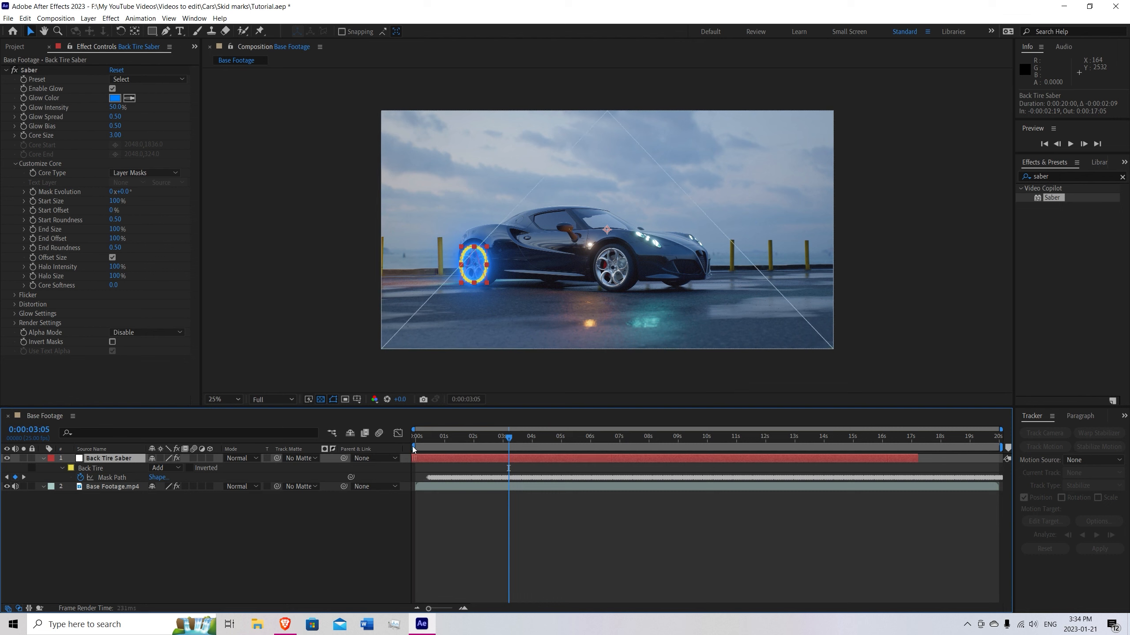
{"action": "scroll", "coordinate": [442, 507], "scroll_direction": "up", "scroll_amount": 6}
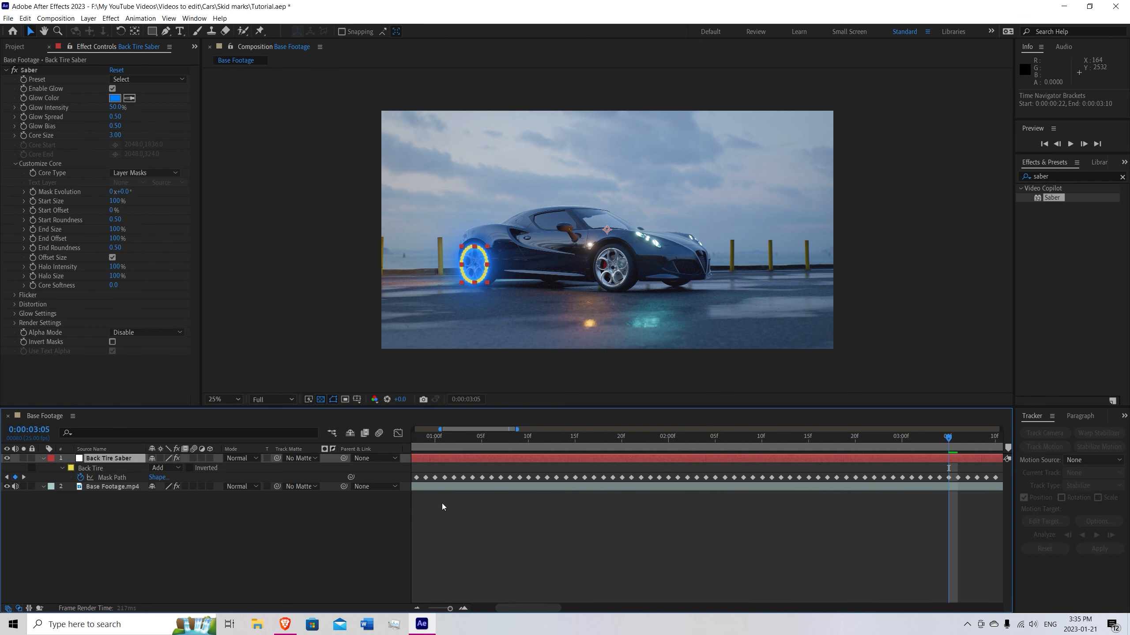
{"action": "left_click_drag", "start_coordinate": [457, 504], "coordinate": [592, 532]}
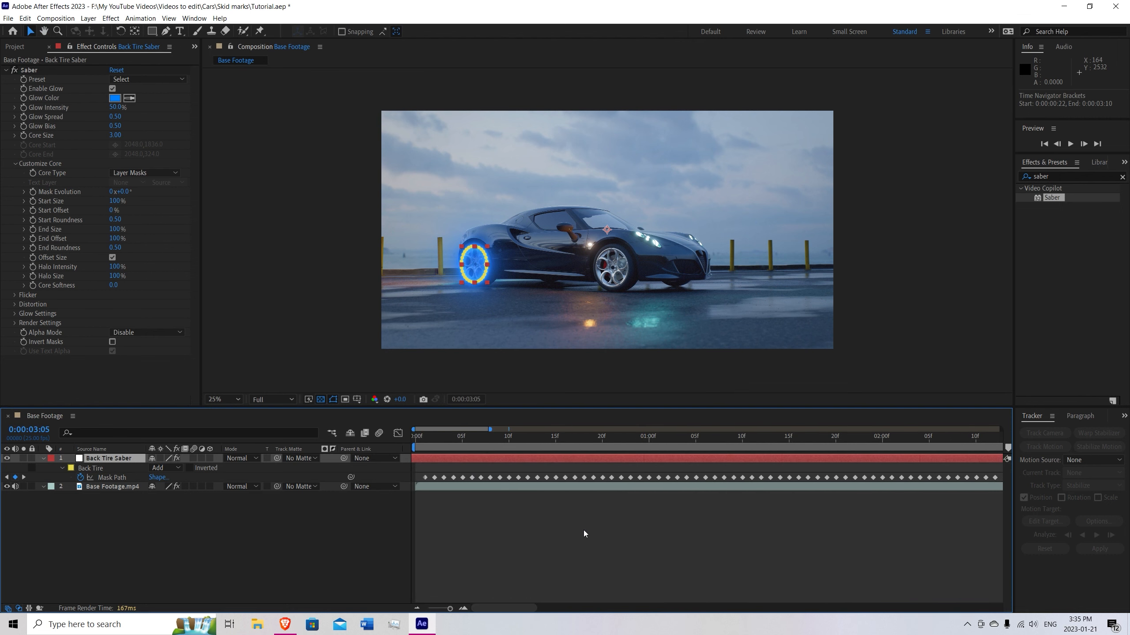
{"action": "left_click_drag", "start_coordinate": [501, 461], "coordinate": [493, 462]}
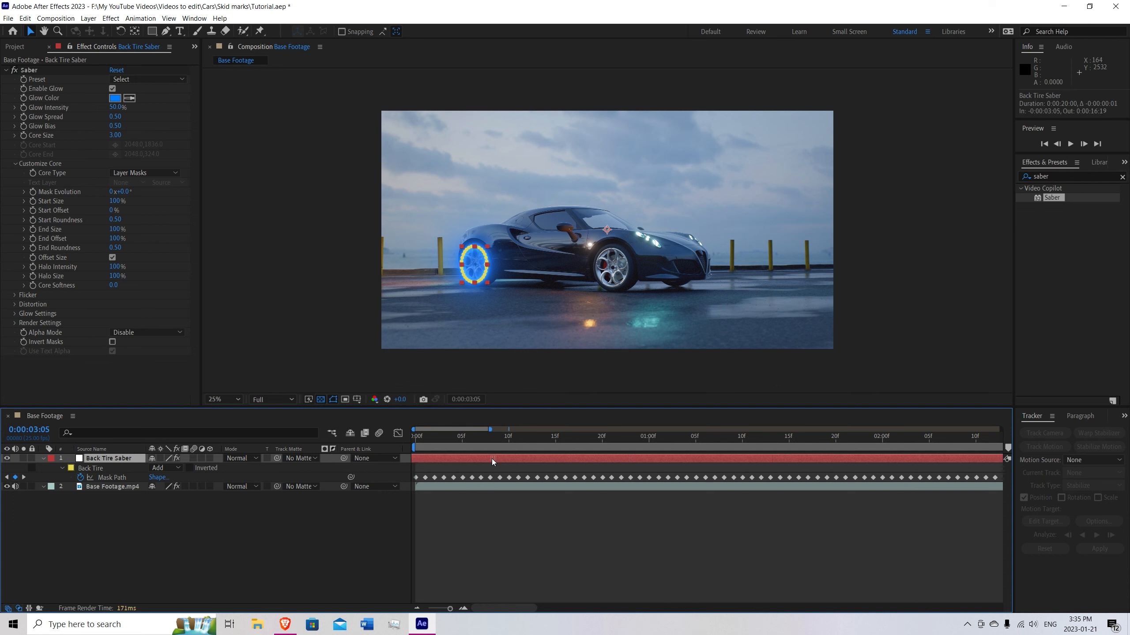
Hide the mask outlines in the viewer and extend the Back Tire Saber layer's out point to the composition's end.
{"action": "left_click", "coordinate": [333, 400]}
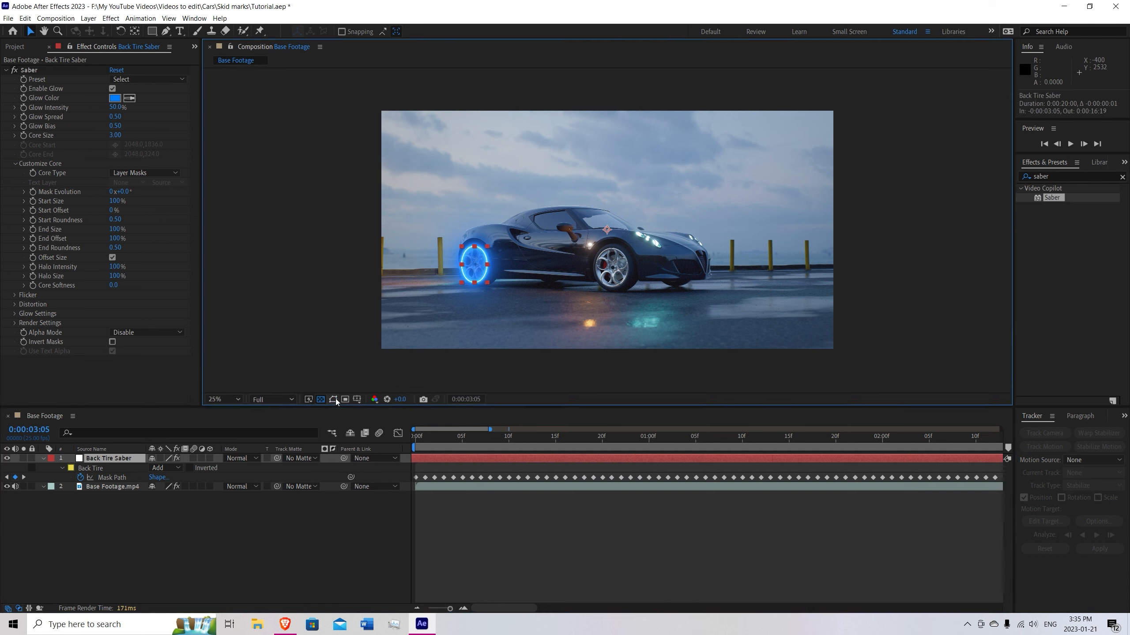
{"action": "scroll", "coordinate": [454, 458], "scroll_direction": "down", "scroll_amount": 3}
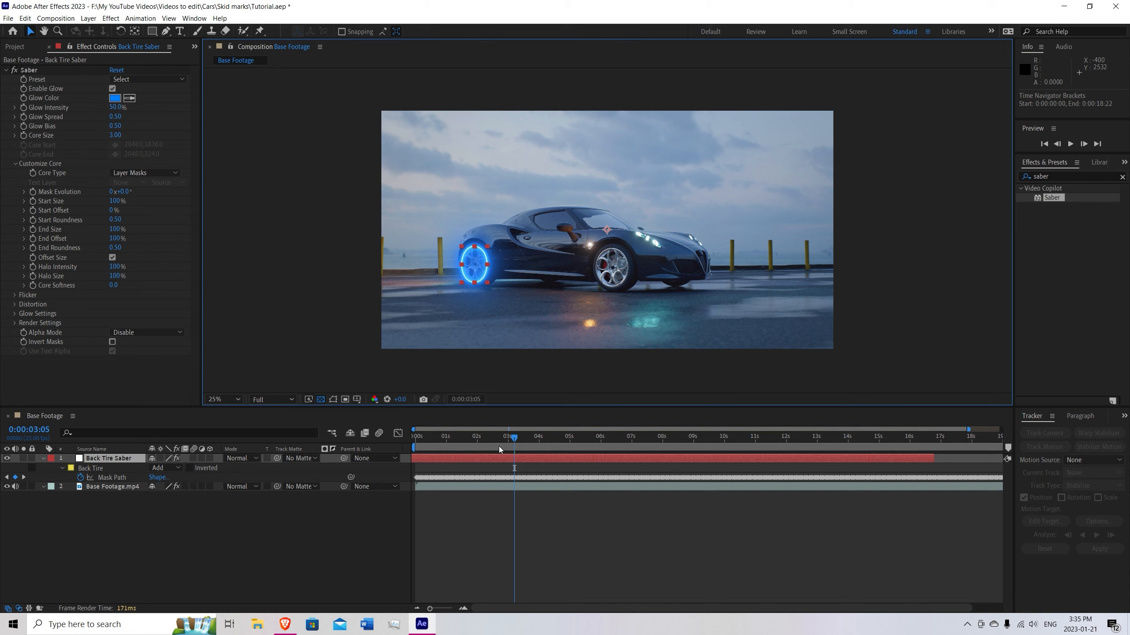
{"action": "left_click_drag", "start_coordinate": [514, 440], "coordinate": [851, 455]}
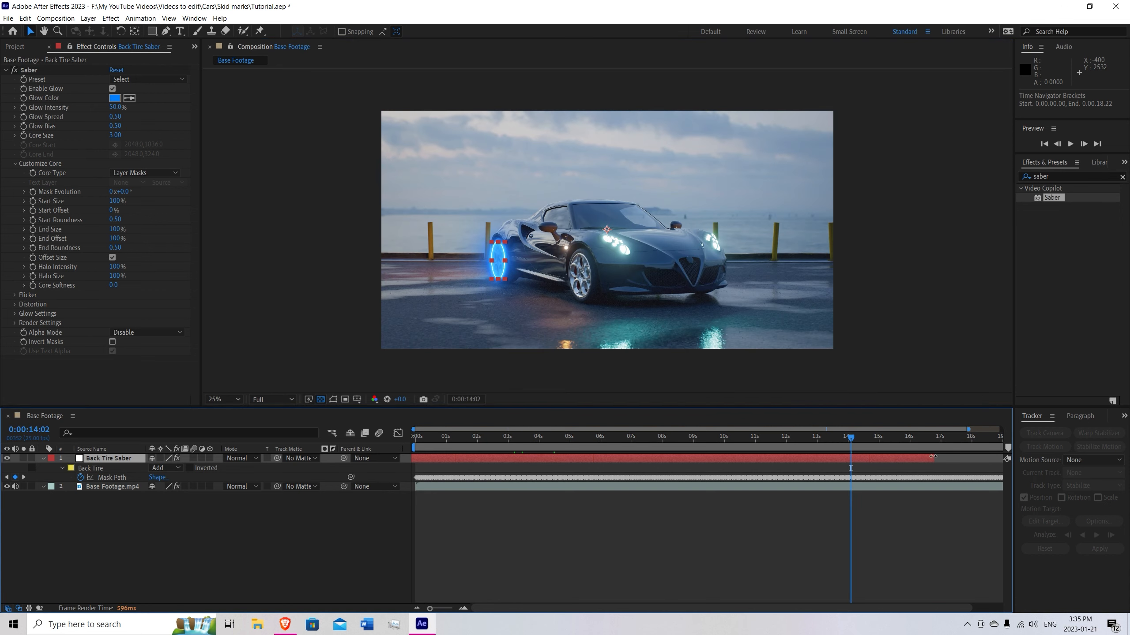
{"action": "left_click_drag", "start_coordinate": [933, 456], "coordinate": [998, 458]}
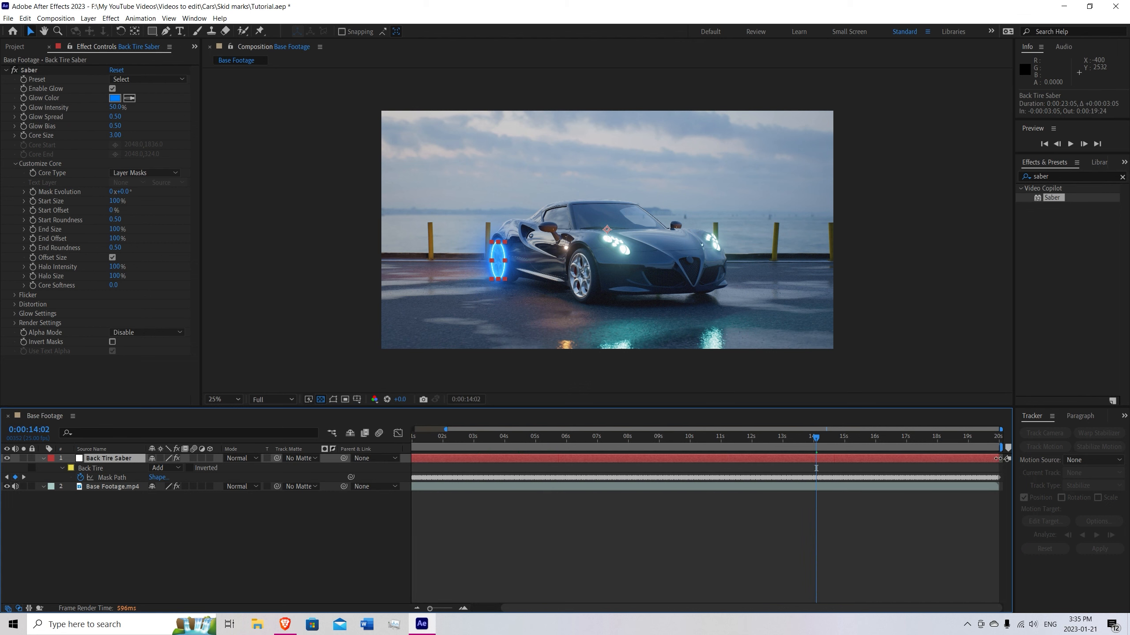
{"action": "left_click_drag", "start_coordinate": [815, 437], "coordinate": [521, 450]}
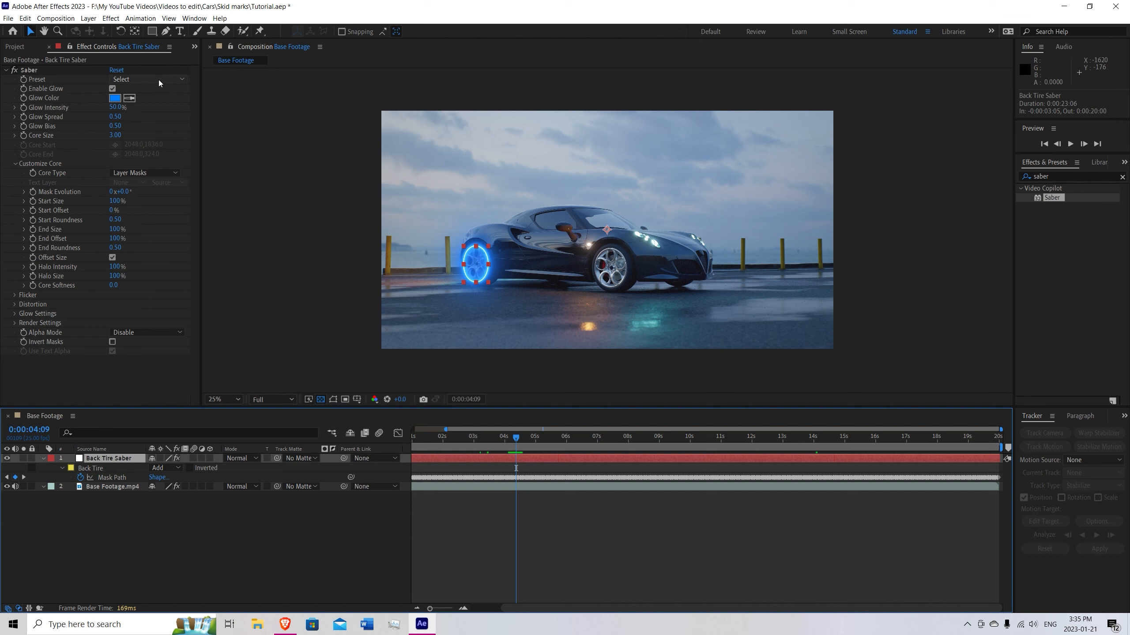
Try the Arc Reactor and Narrow presets on the Back Tire Saber effect.
{"action": "left_click", "coordinate": [184, 80]}
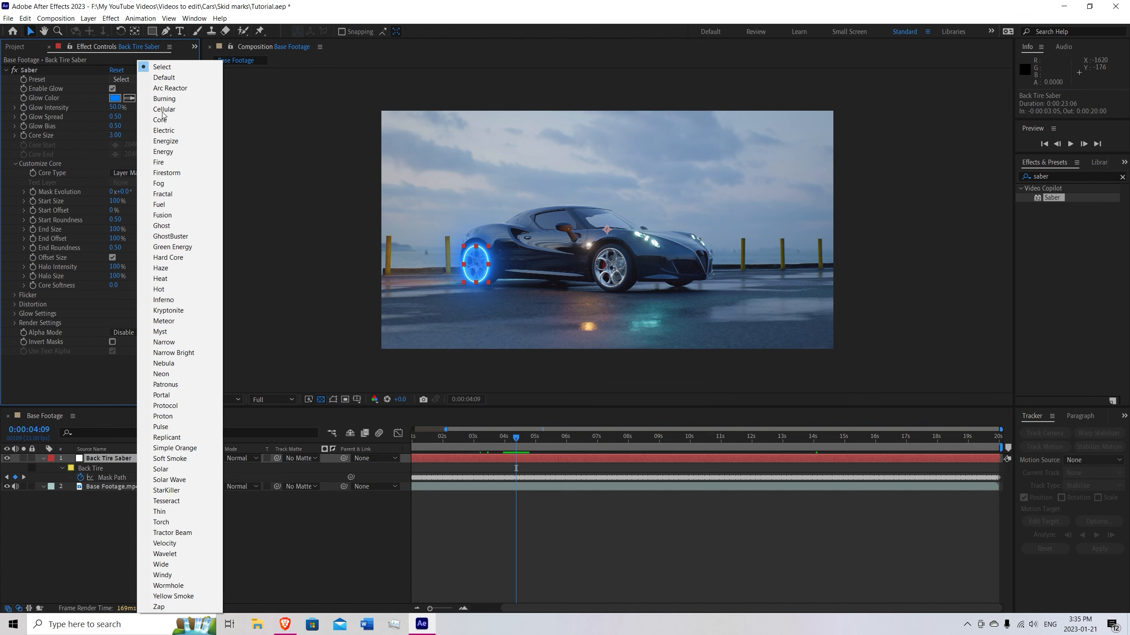
{"action": "left_click", "coordinate": [173, 90]}
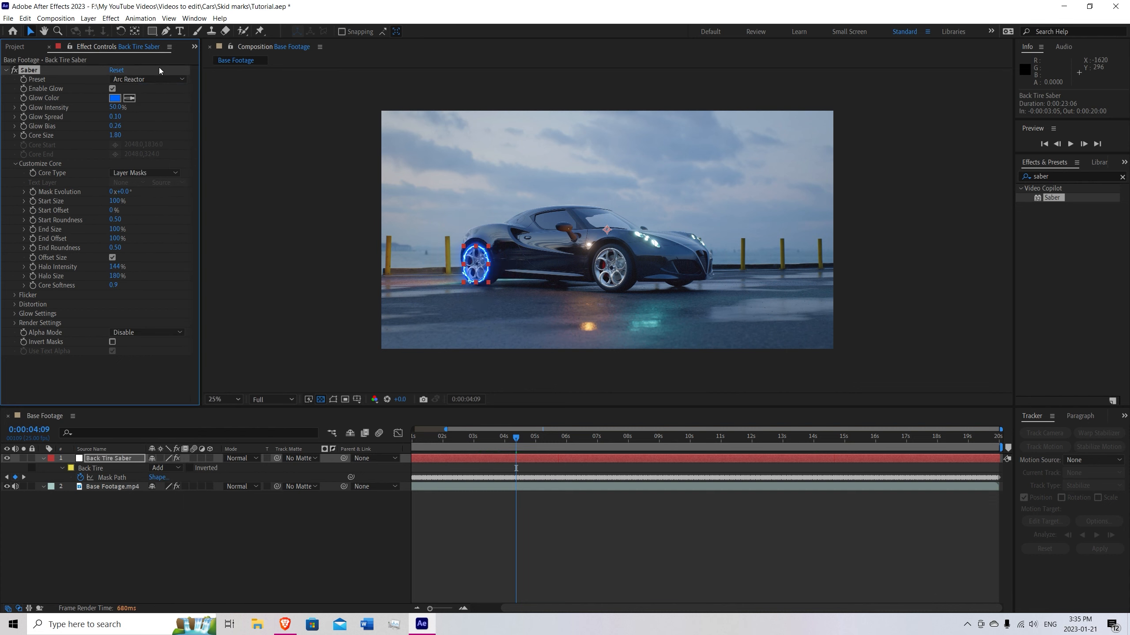
{"action": "left_click", "coordinate": [162, 81]}
{"action": "left_click", "coordinate": [178, 121]}
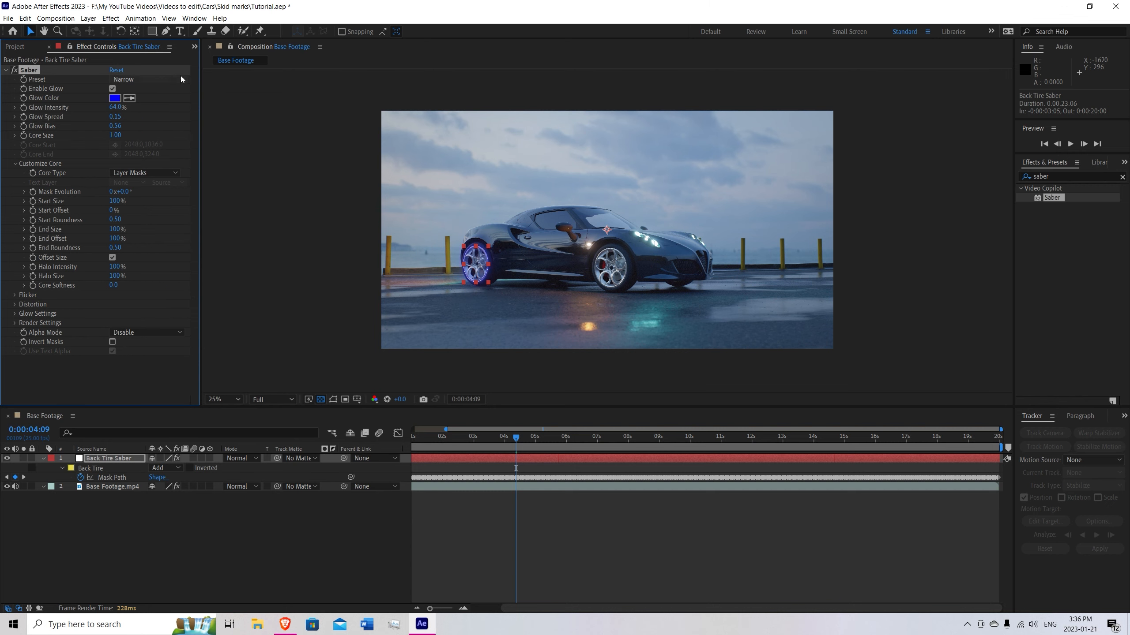
Apply the Velocity preset to the Back Tire Saber effect.
{"action": "left_click", "coordinate": [180, 79]}
{"action": "scroll", "coordinate": [452, 281], "scroll_direction": "up", "scroll_amount": 2}
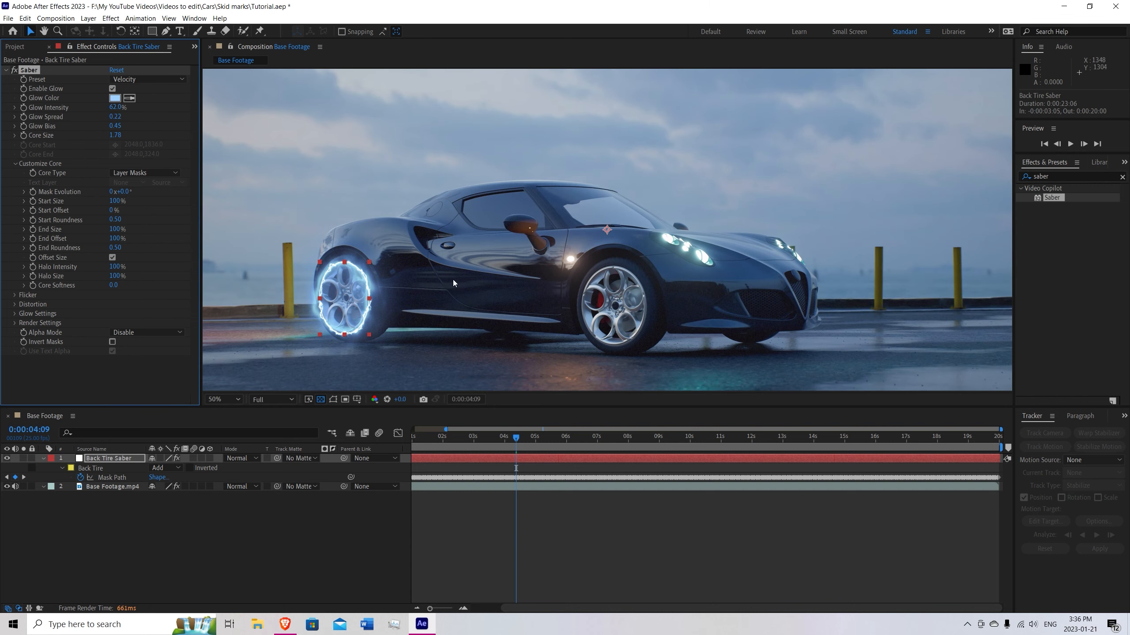
{"action": "left_click_drag", "start_coordinate": [453, 281], "coordinate": [499, 285]}
{"action": "key", "text": "v"}
{"action": "key", "text": "h"}
{"action": "key", "text": "v"}
Set Saber's glow color to a bright, saturated blue with a hue of 211°.
{"action": "left_click", "coordinate": [115, 98]}
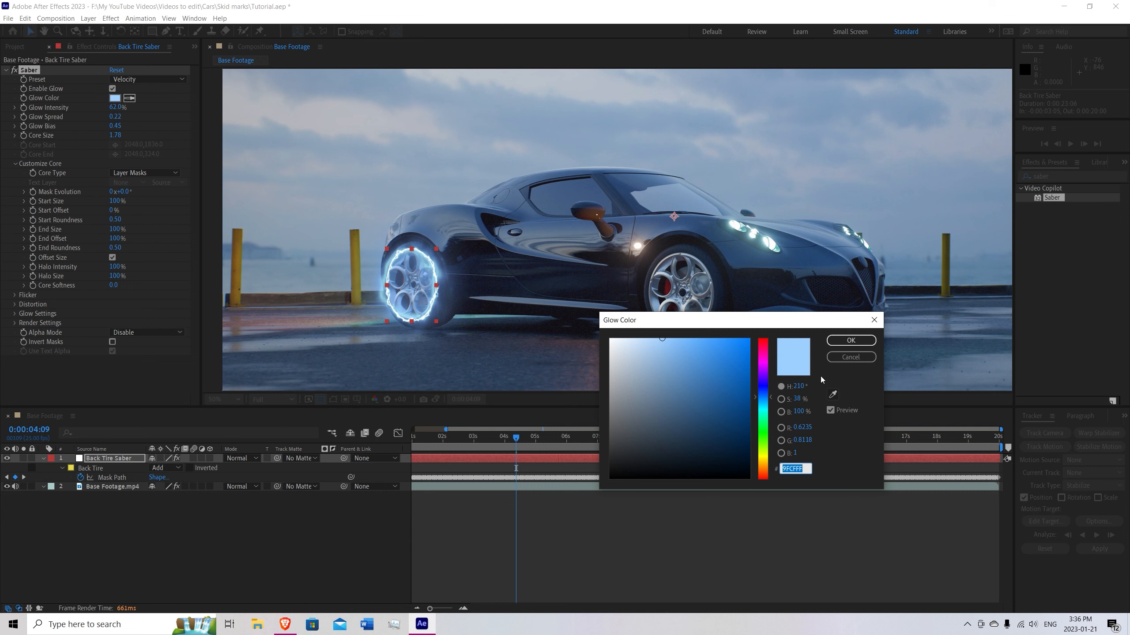
{"action": "left_click", "coordinate": [832, 394]}
{"action": "left_click", "coordinate": [562, 229]}
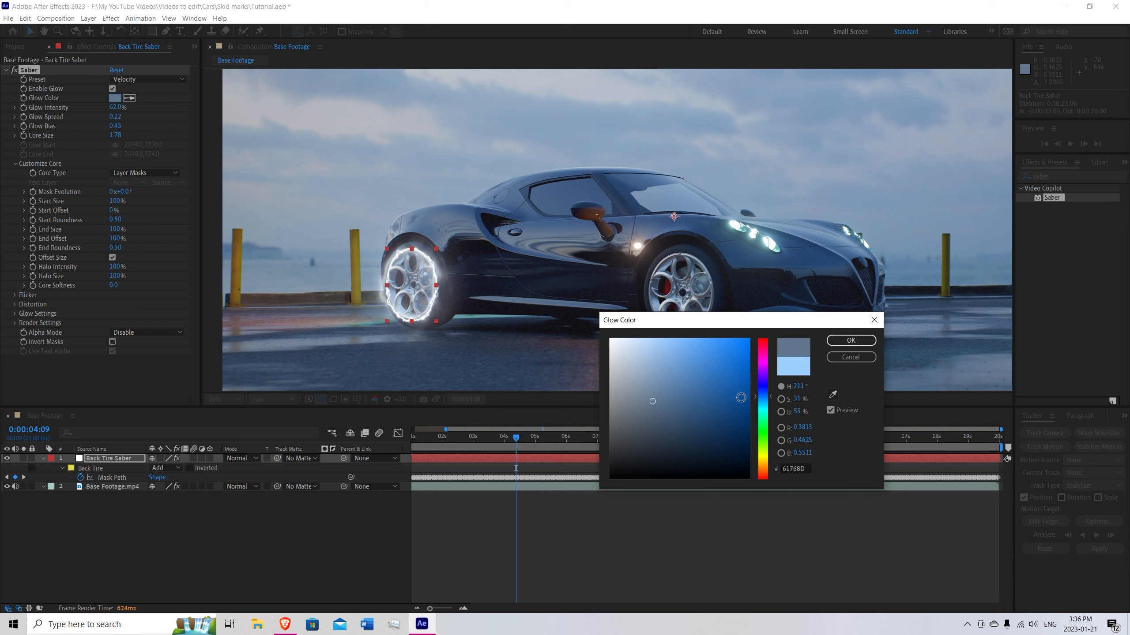
{"action": "left_click_drag", "start_coordinate": [701, 363], "coordinate": [719, 354]}
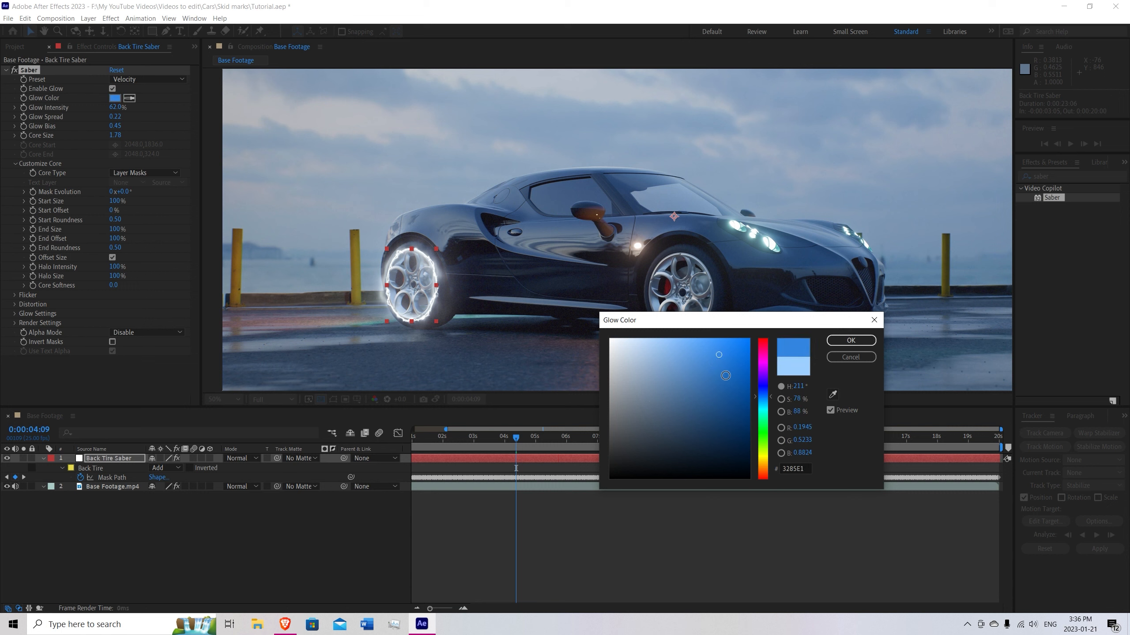
{"action": "left_click", "coordinate": [744, 357]}
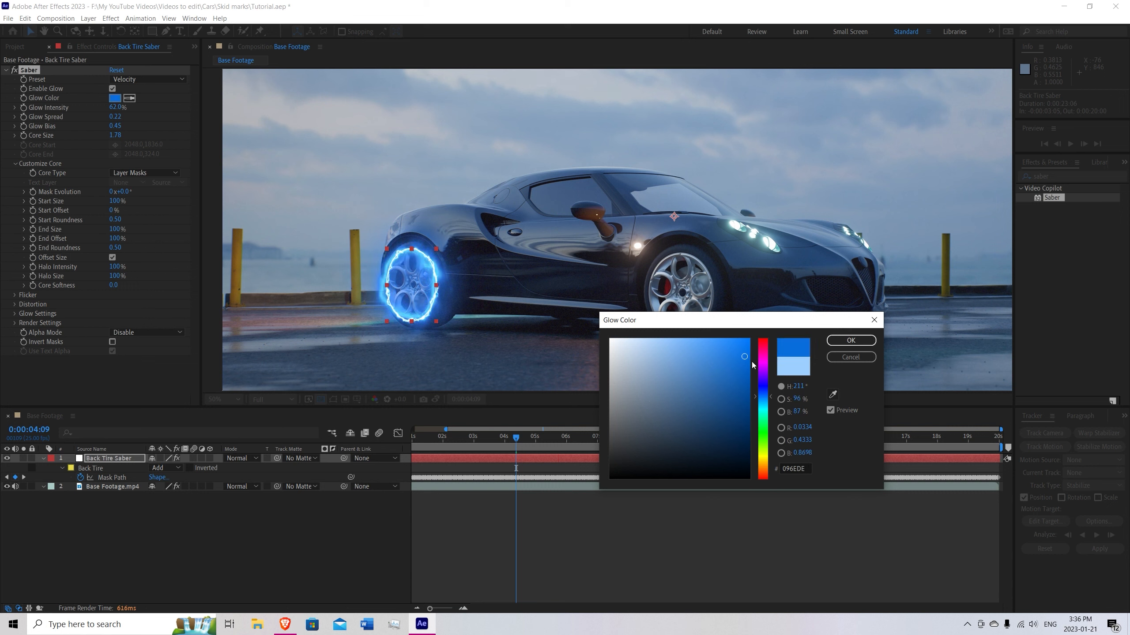
{"action": "left_click", "coordinate": [741, 340]}
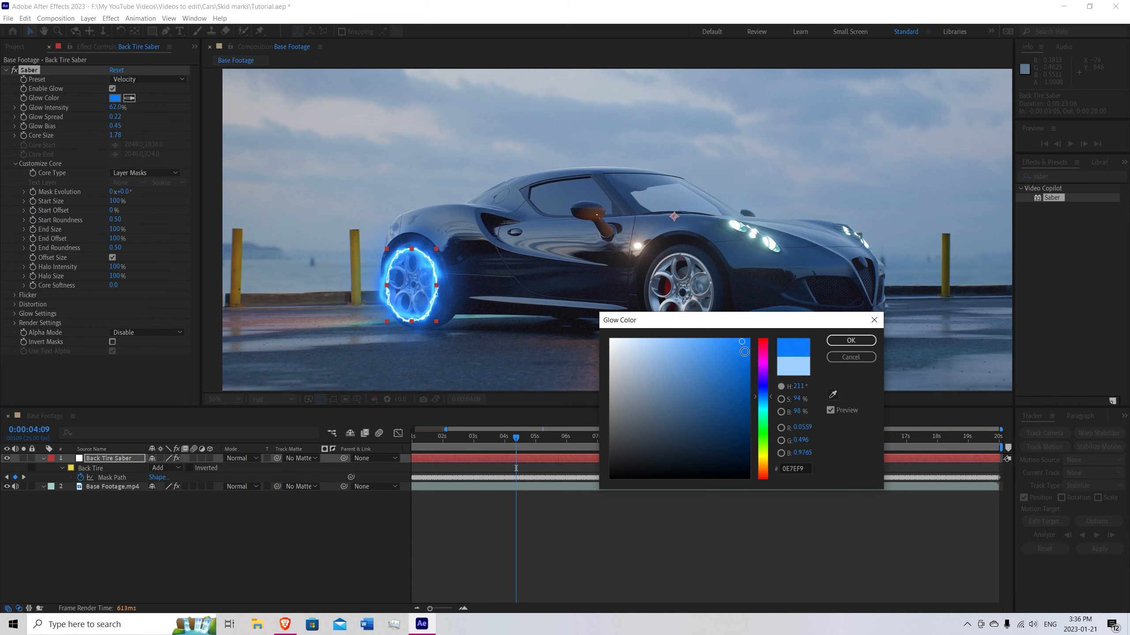
{"action": "left_click", "coordinate": [745, 353]}
{"action": "left_click", "coordinate": [748, 346]}
{"action": "left_click", "coordinate": [849, 340]}
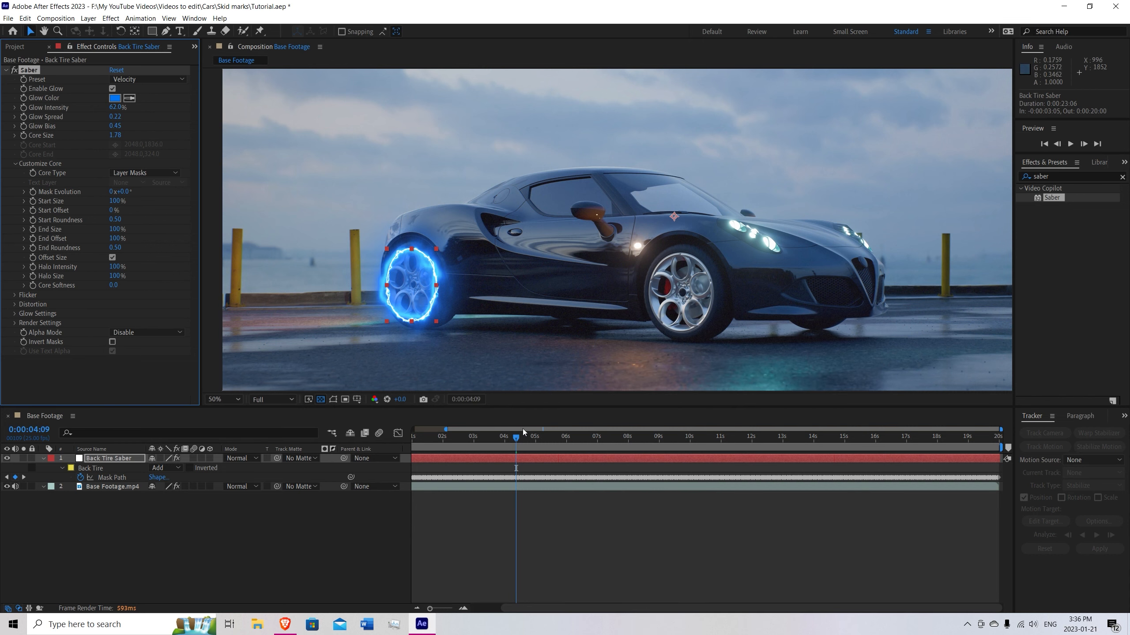
Check the tracked glow along the footage and set Saber's Glow Intensity to 50%.
{"action": "left_click_drag", "start_coordinate": [519, 439], "coordinate": [938, 441]}
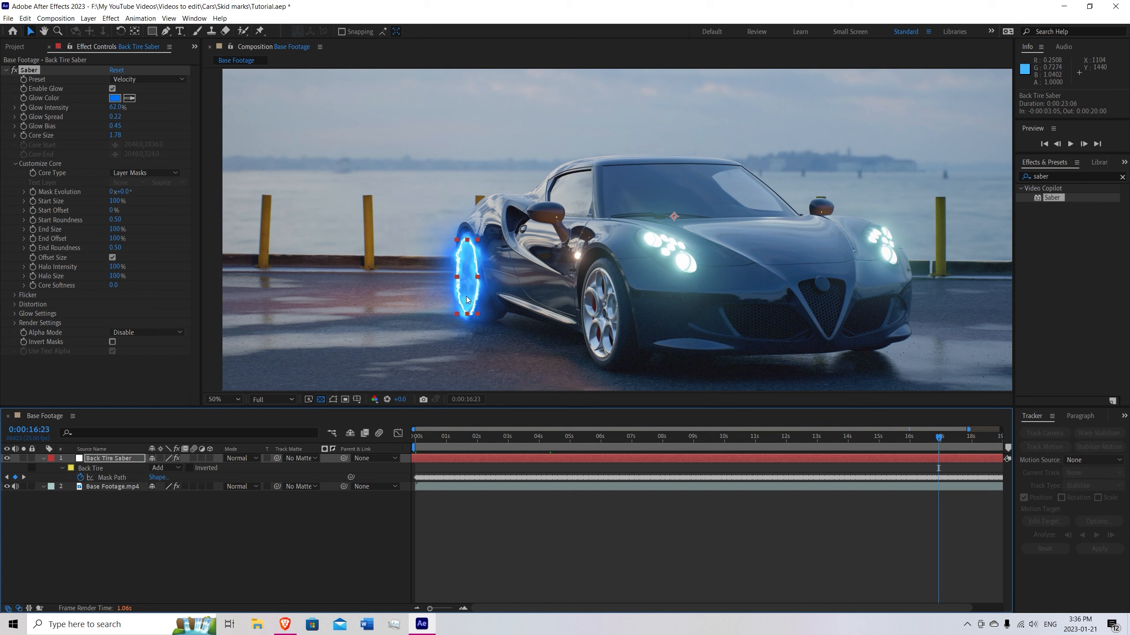
{"action": "left_click_drag", "start_coordinate": [937, 437], "coordinate": [492, 440]}
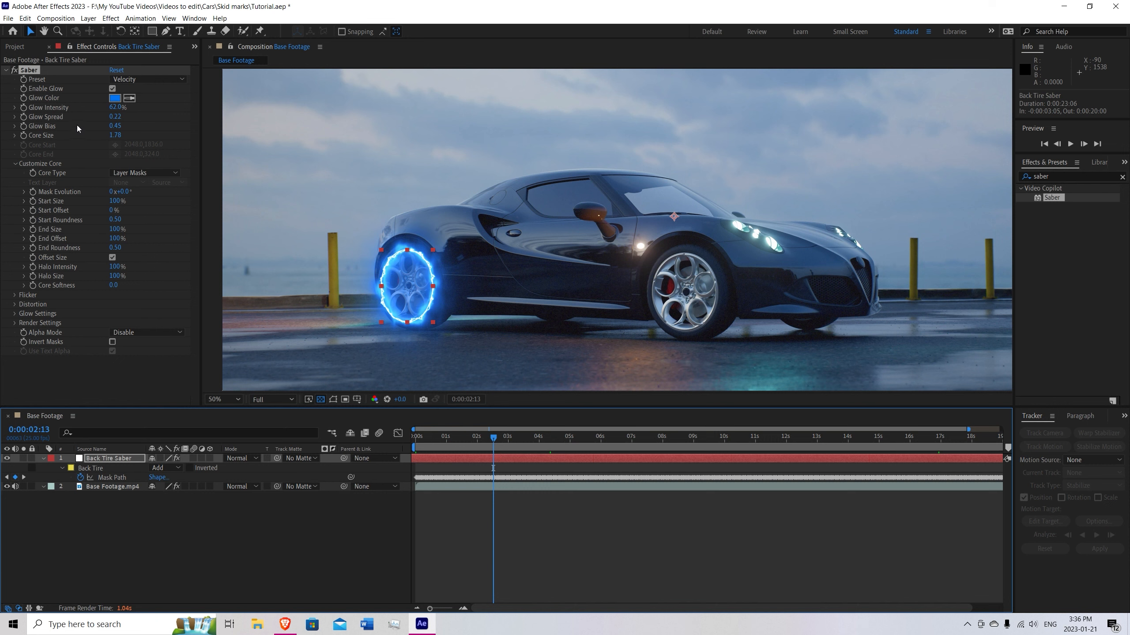
{"action": "mouse_move", "coordinate": [115, 107]}
{"action": "left_mouse_down"}
{"action": "mouse_move", "coordinate": [190, 110]}
{"action": "mouse_move", "coordinate": [122, 111]}
{"action": "left_mouse_up"}
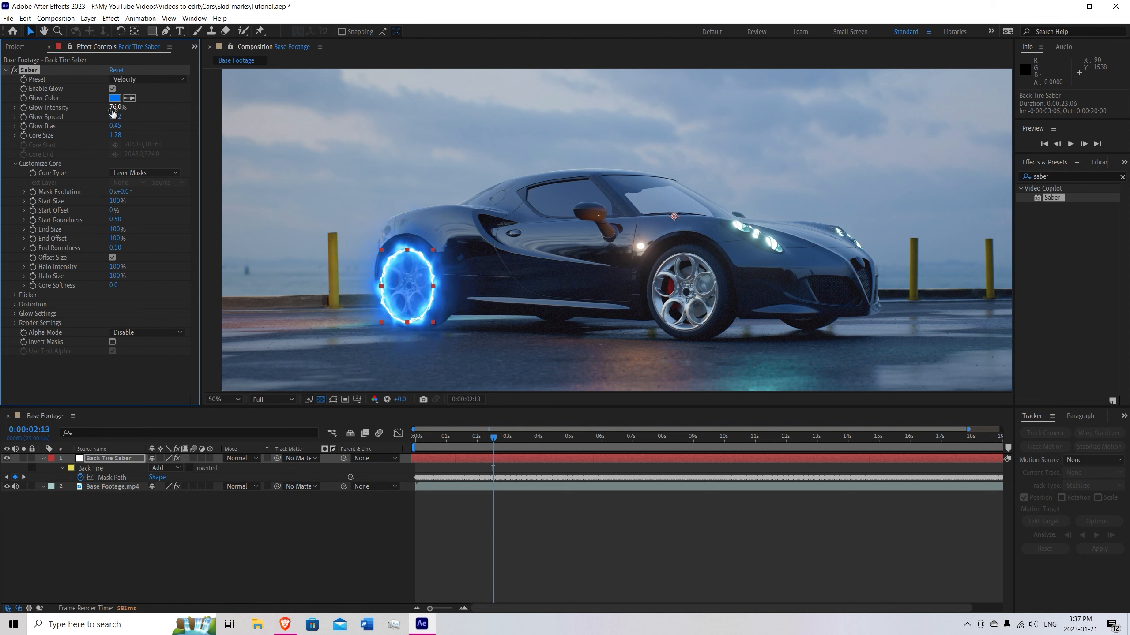
{"action": "left_click", "coordinate": [115, 107]}
{"action": "type", "text": "50"}
{"action": "key", "text": "Return"}
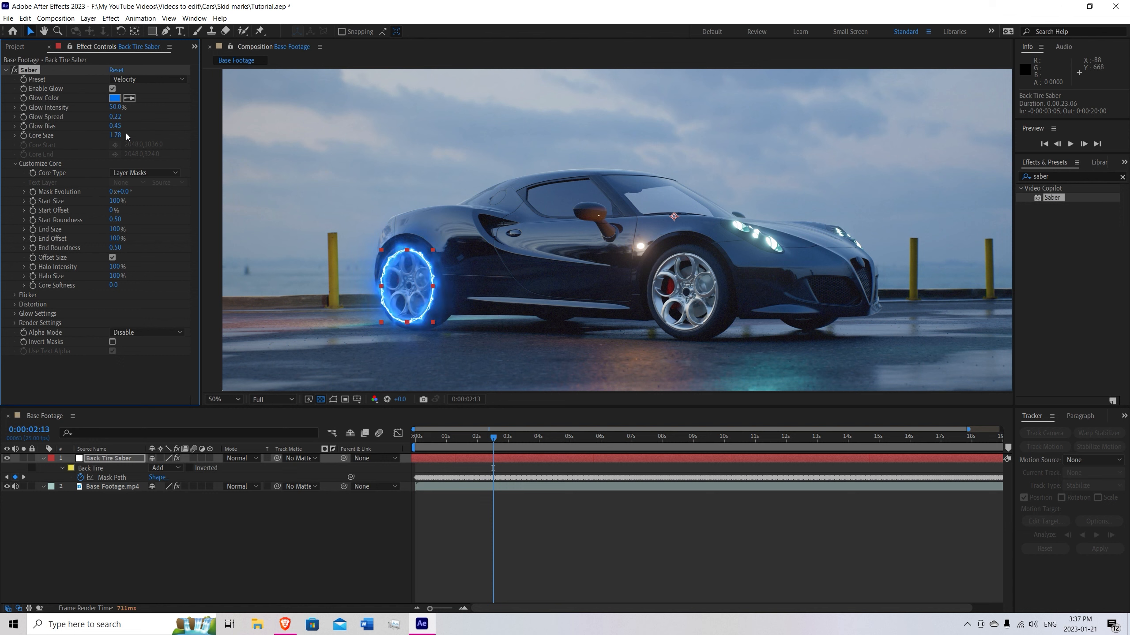
Reset Saber's Glow Spread to its default and set Glow Bias to 0.90.
{"action": "left_click_drag", "start_coordinate": [114, 117], "coordinate": [137, 114]}
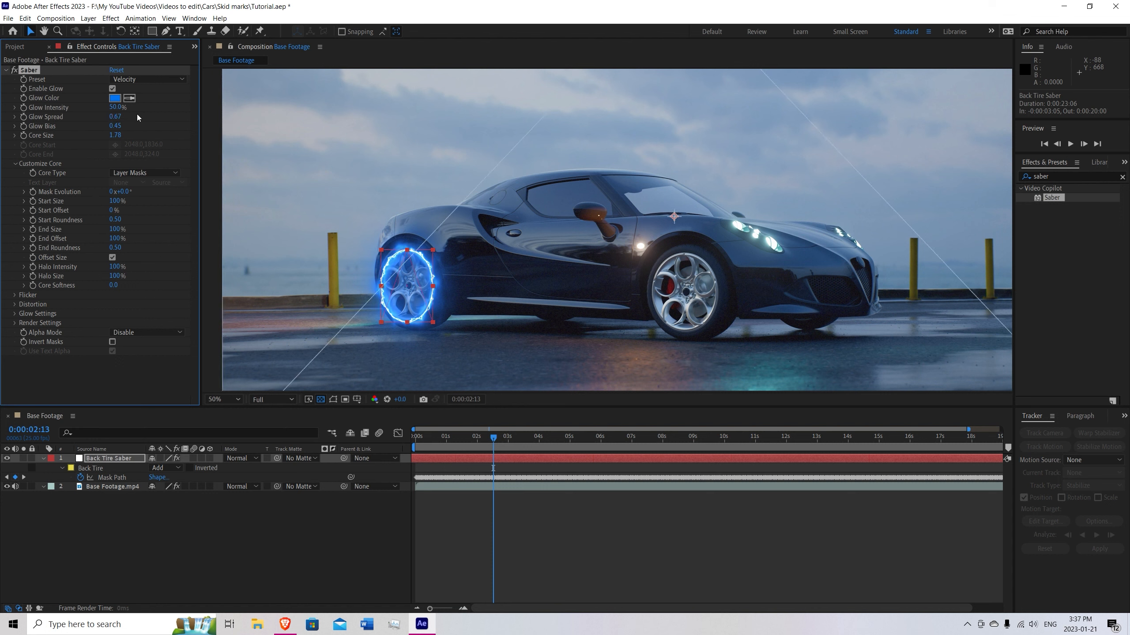
{"action": "left_click_drag", "start_coordinate": [116, 116], "coordinate": [105, 116]}
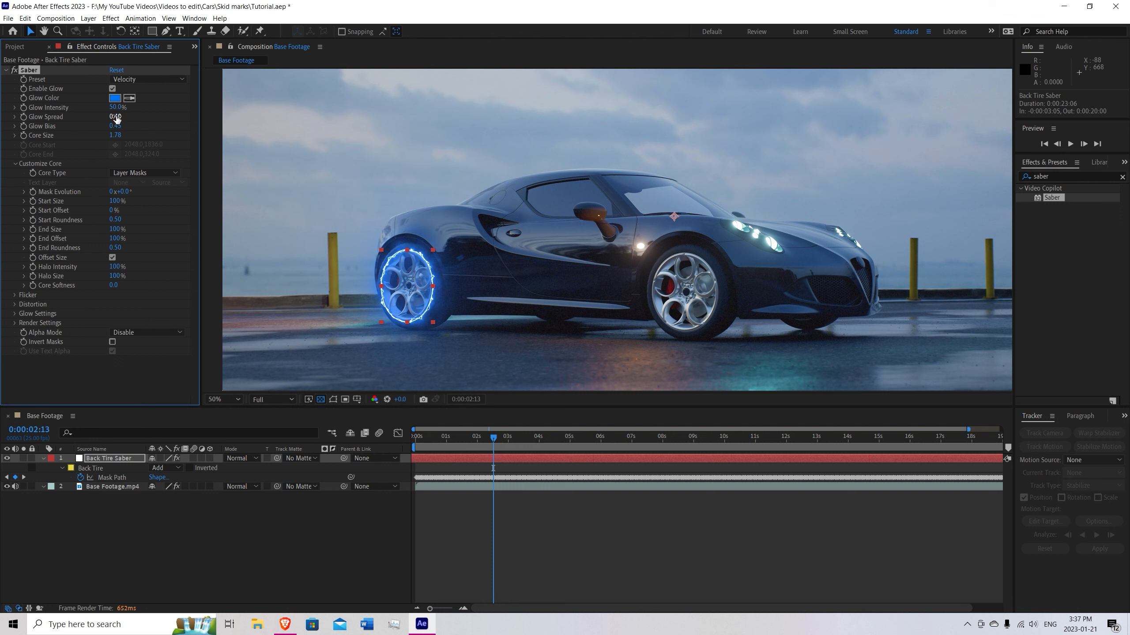
{"action": "right_click", "coordinate": [115, 118]}
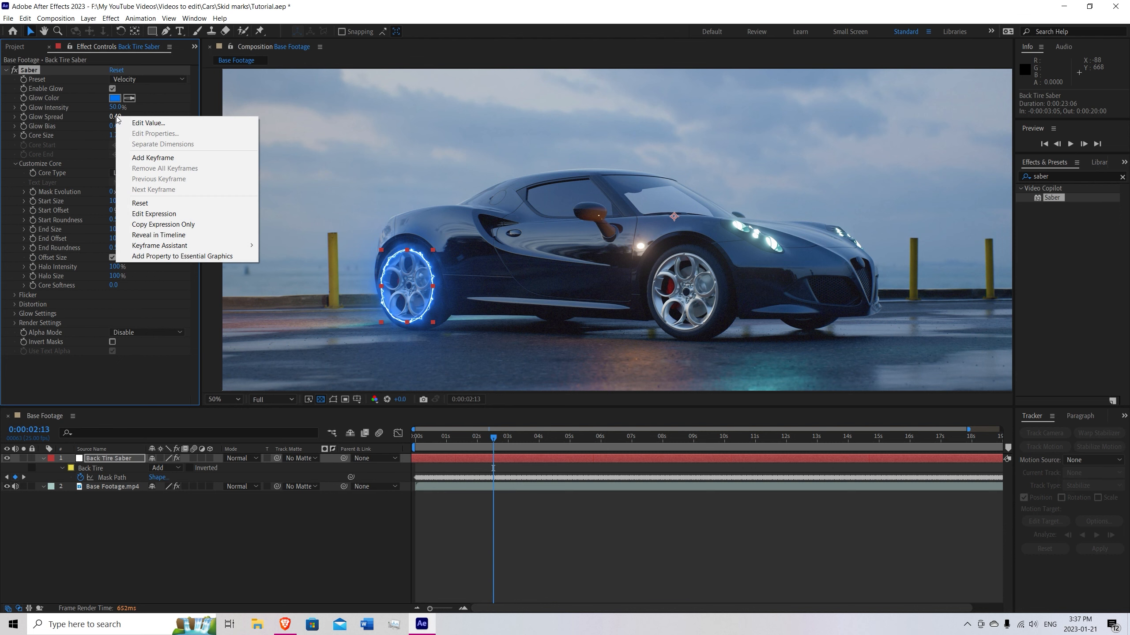
{"action": "left_click", "coordinate": [151, 203]}
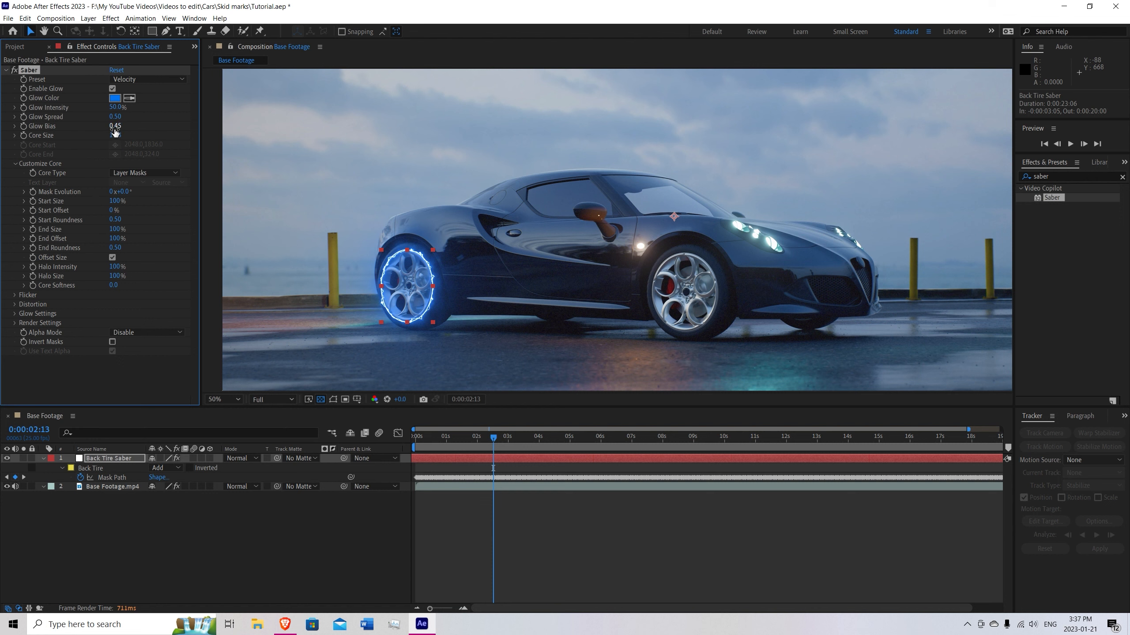
{"action": "left_click_drag", "start_coordinate": [115, 126], "coordinate": [138, 127]}
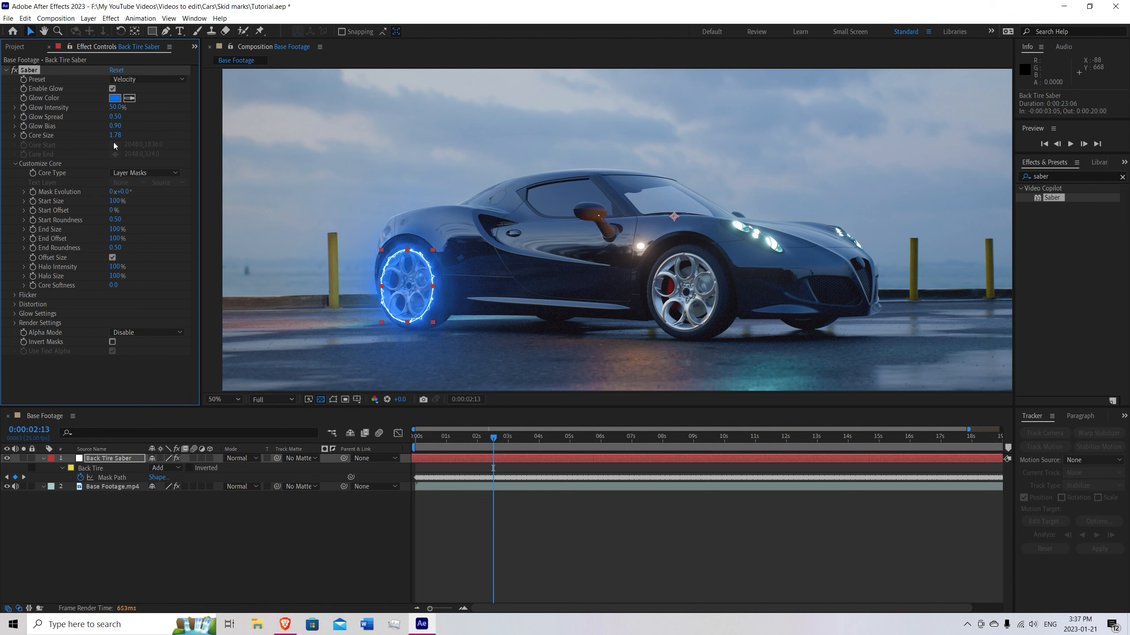
Set Saber's Core Size to 2.00 and save the project.
{"action": "left_click_drag", "start_coordinate": [115, 135], "coordinate": [116, 135]}
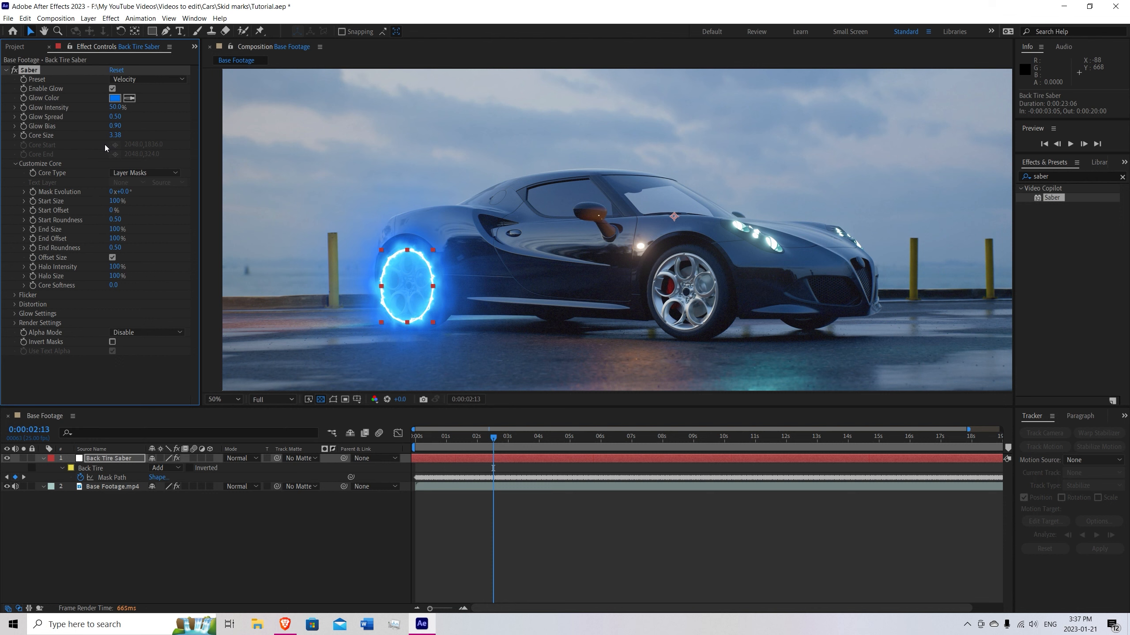
{"action": "left_click", "coordinate": [114, 135]}
{"action": "type", "text": "2"}
{"action": "key", "text": "Return"}
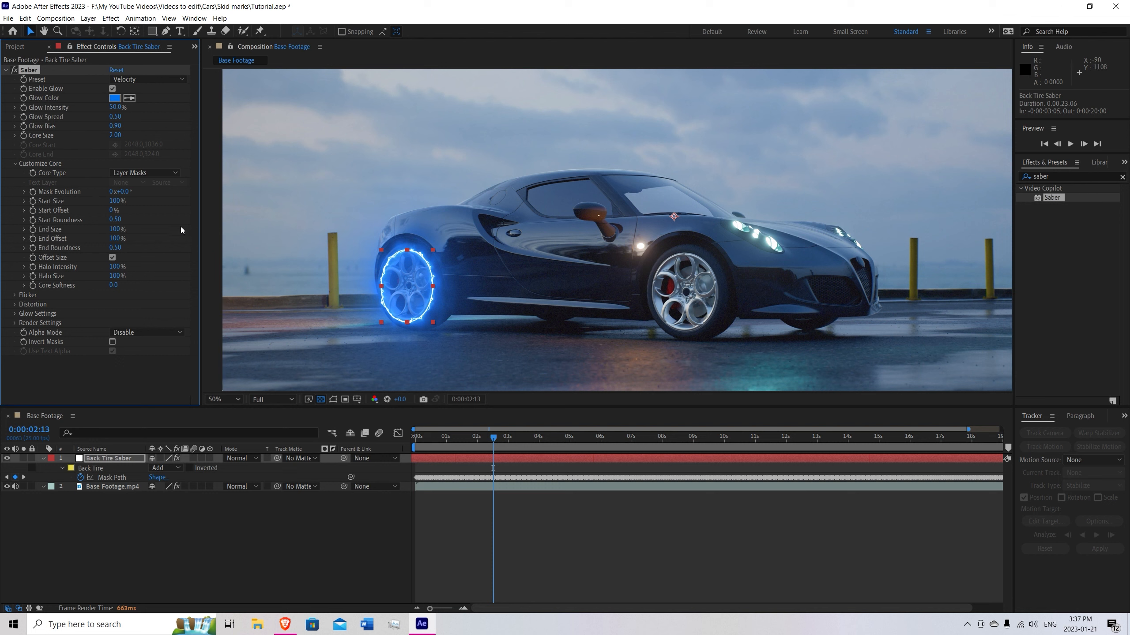
{"action": "key", "text": "ctrl+s"}
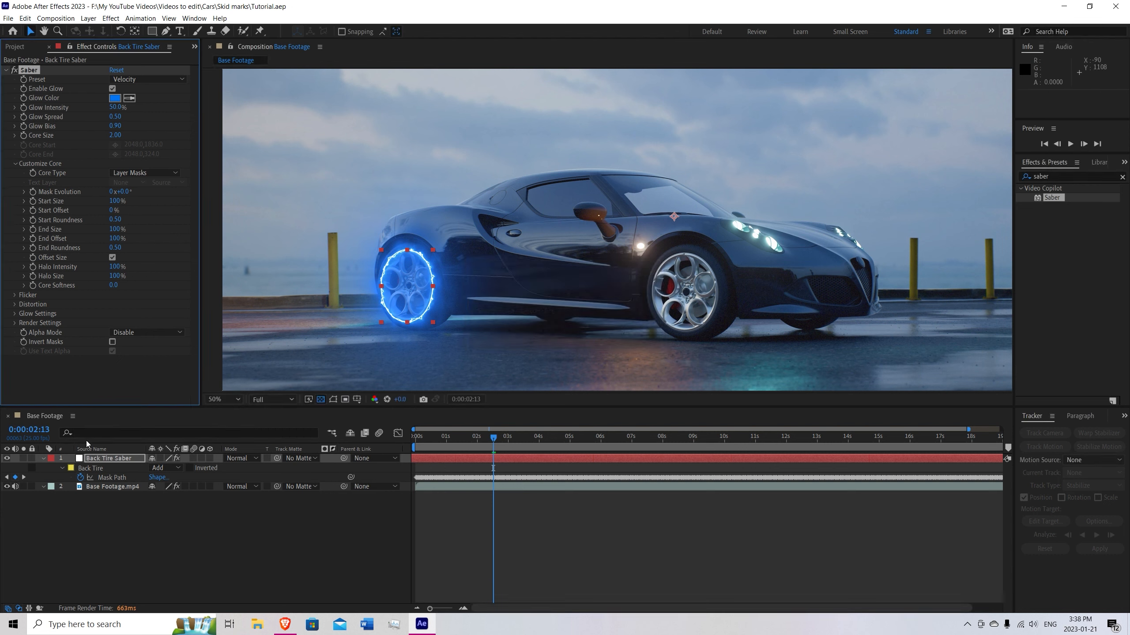
Open Base Footage.mp4 in Mocha AE, go to its first frame and frame the car's front wheel closely.
{"action": "left_click", "coordinate": [112, 487]}
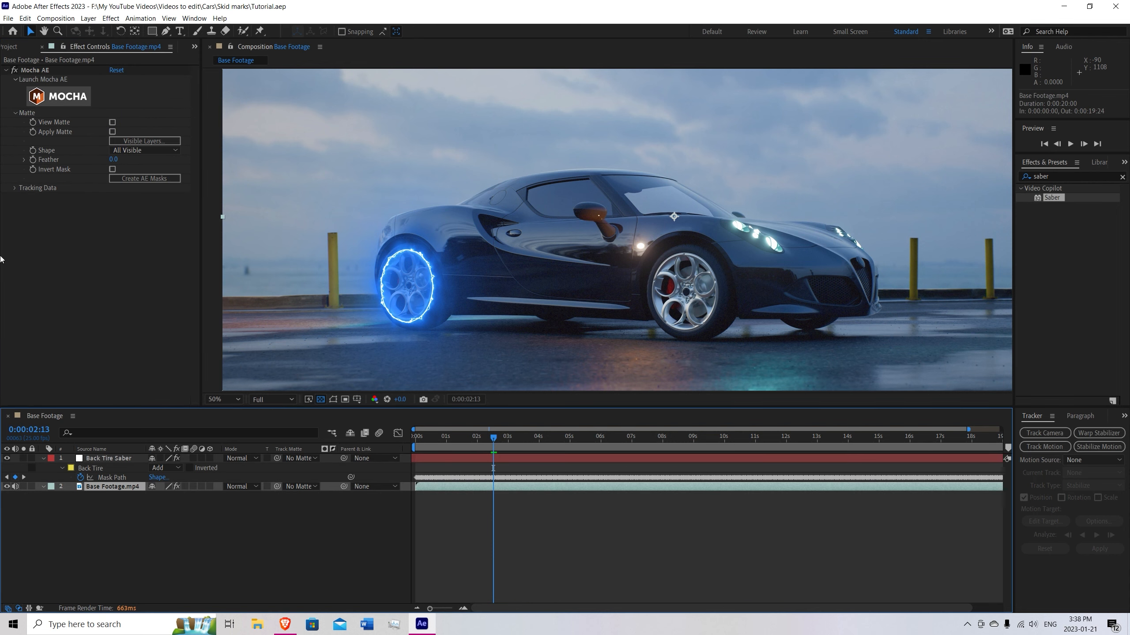
{"action": "left_click", "coordinate": [67, 103]}
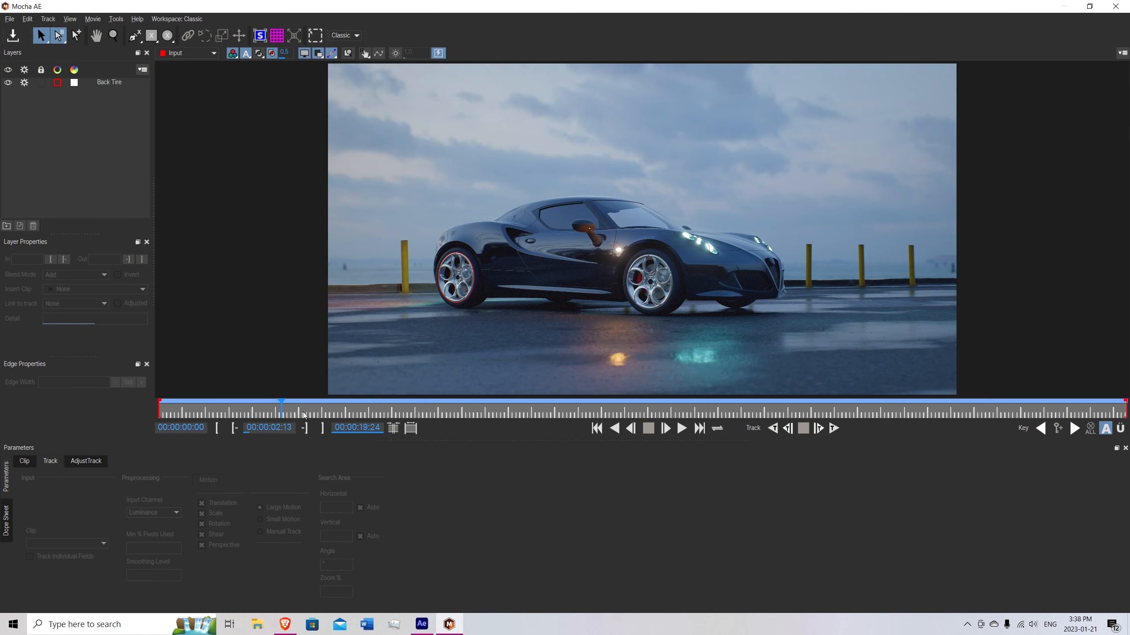
{"action": "left_click_drag", "start_coordinate": [280, 413], "coordinate": [184, 416]}
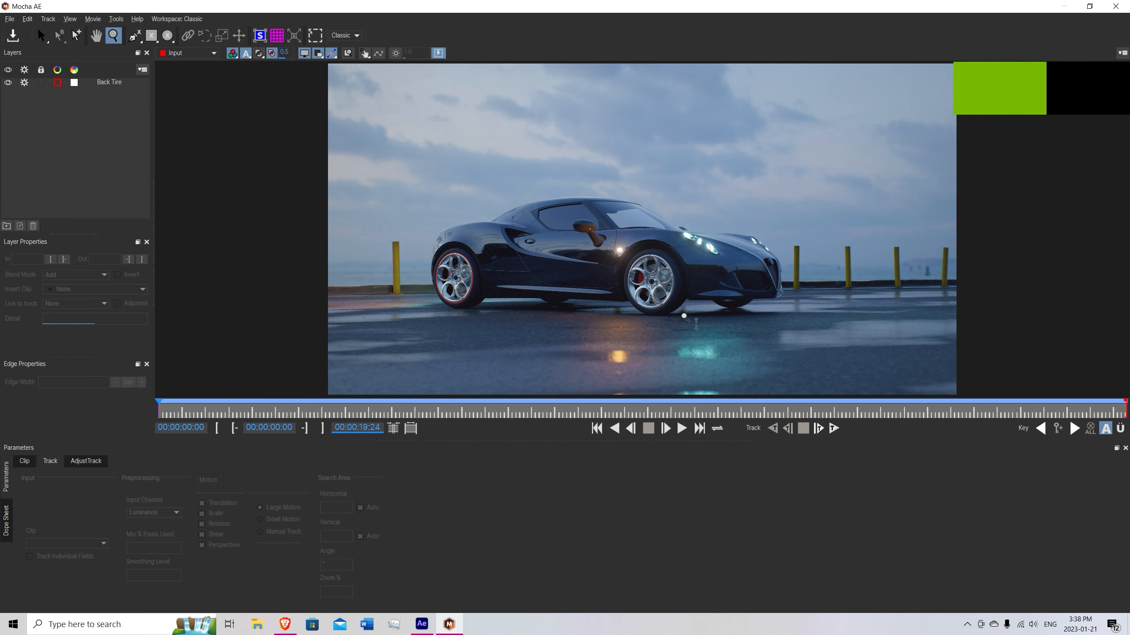
{"action": "scroll", "coordinate": [640, 308], "scroll_direction": "up", "scroll_amount": 5}
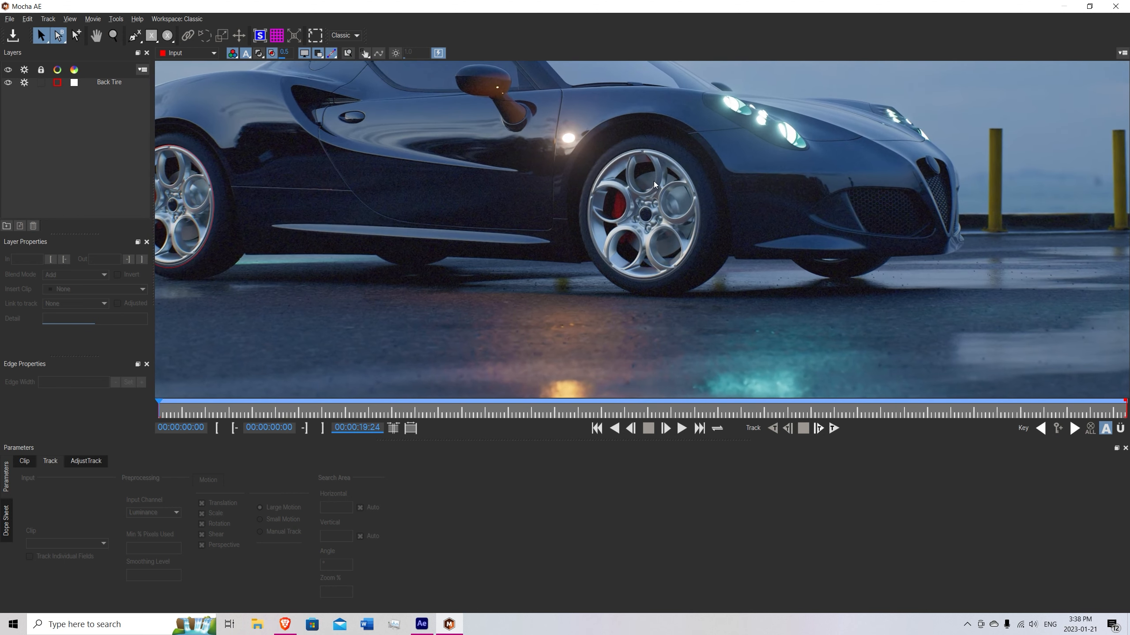
{"action": "key", "text": "x"}
{"action": "left_click_drag", "start_coordinate": [688, 171], "coordinate": [557, 206]}
{"action": "key", "text": "z"}
{"action": "left_click_drag", "start_coordinate": [552, 255], "coordinate": [566, 219]}
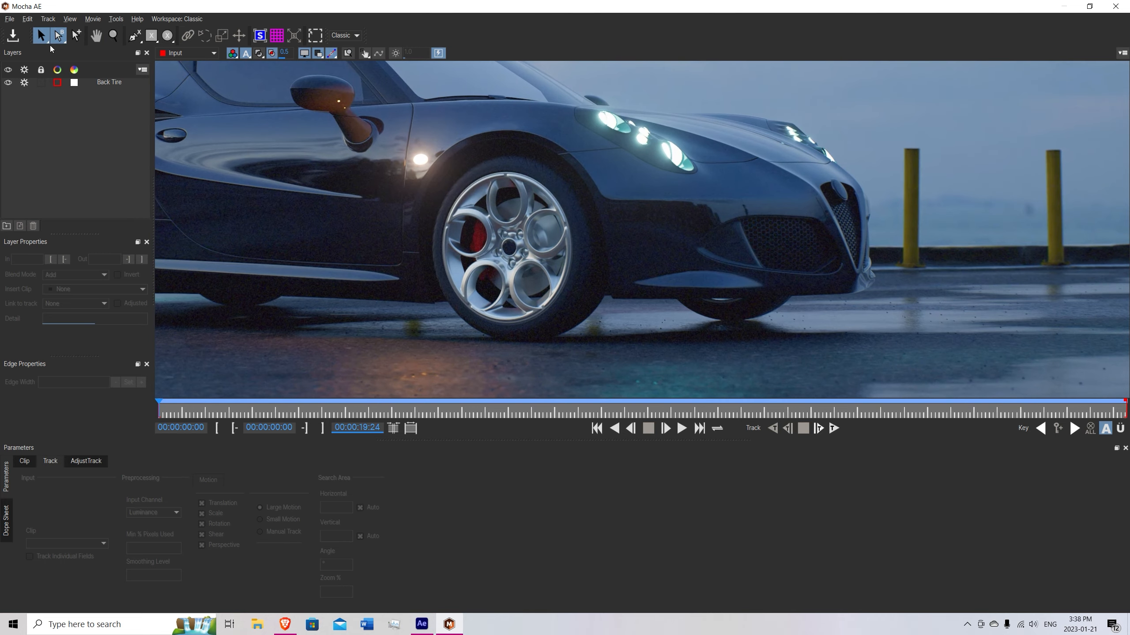
Draw an elliptical spline around the front wheel's rim and adjust it to fit the rim's edge.
{"action": "left_click", "coordinate": [167, 36]}
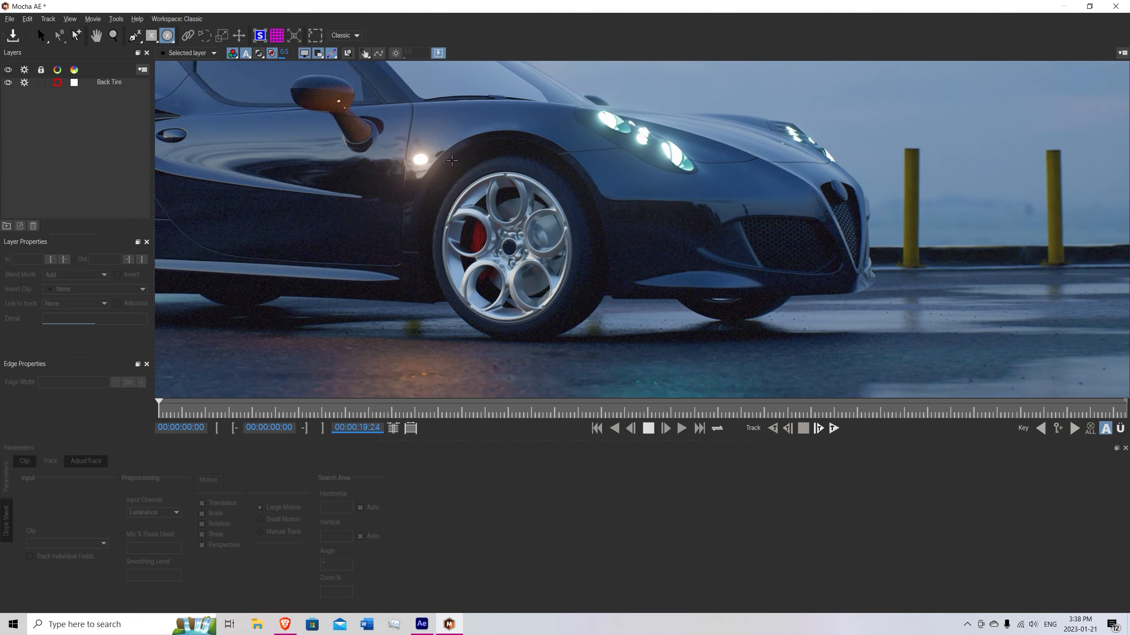
{"action": "left_click_drag", "start_coordinate": [467, 178], "coordinate": [588, 329]}
{"action": "left_click_drag", "start_coordinate": [559, 156], "coordinate": [541, 151]}
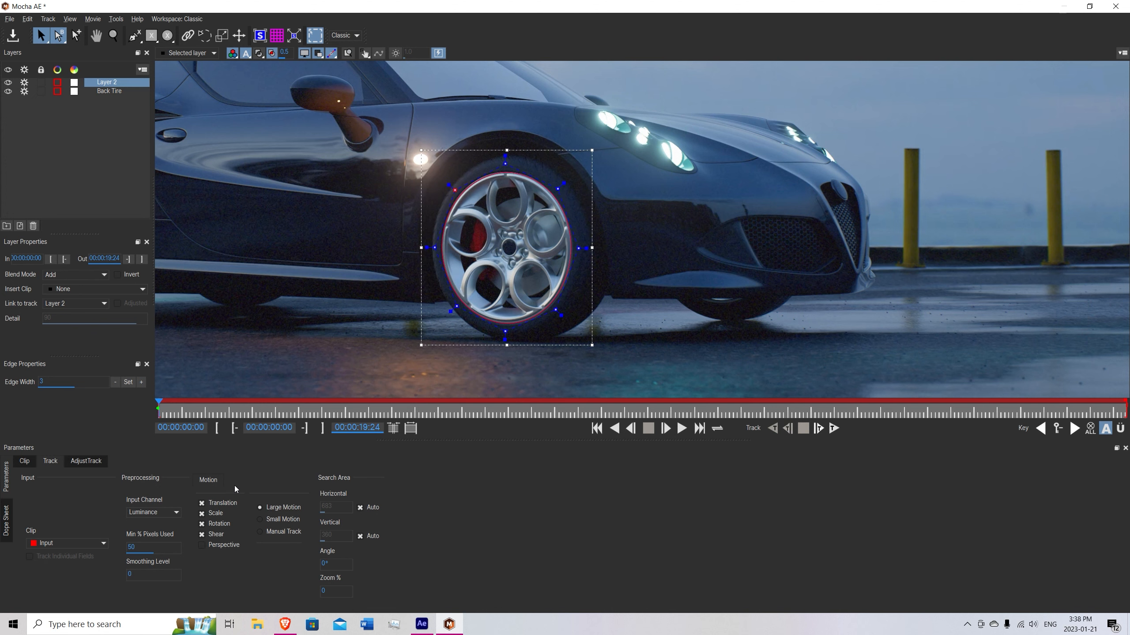
Track the front wheel's spline forward with Min % Pixels Used at 90 and Perspective motion enabled, and check the track along the footage.
{"action": "double_click", "coordinate": [131, 547]}
{"action": "type", "text": "9"}
{"action": "left_click", "coordinate": [214, 549]}
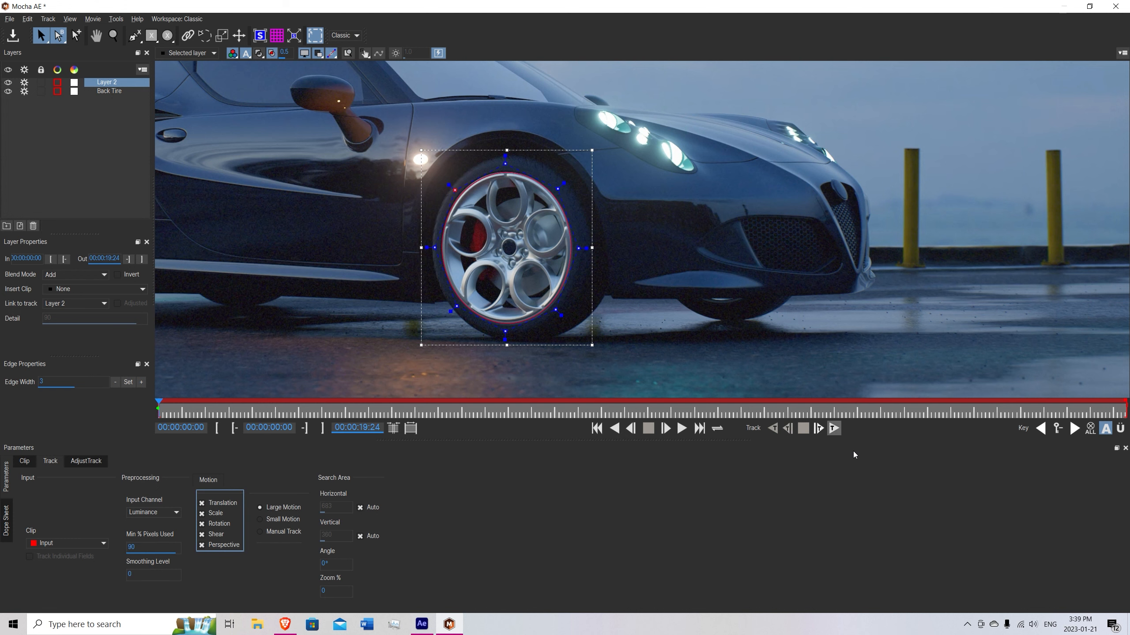
{"action": "left_click", "coordinate": [834, 428]}
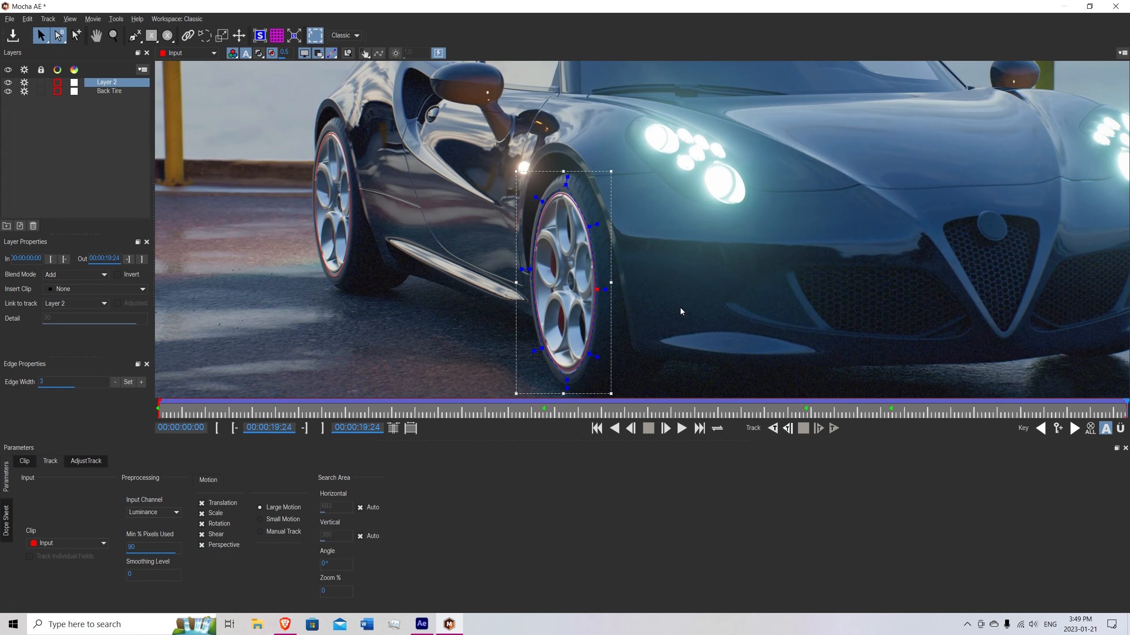
{"action": "left_click_drag", "start_coordinate": [1125, 409], "coordinate": [519, 415]}
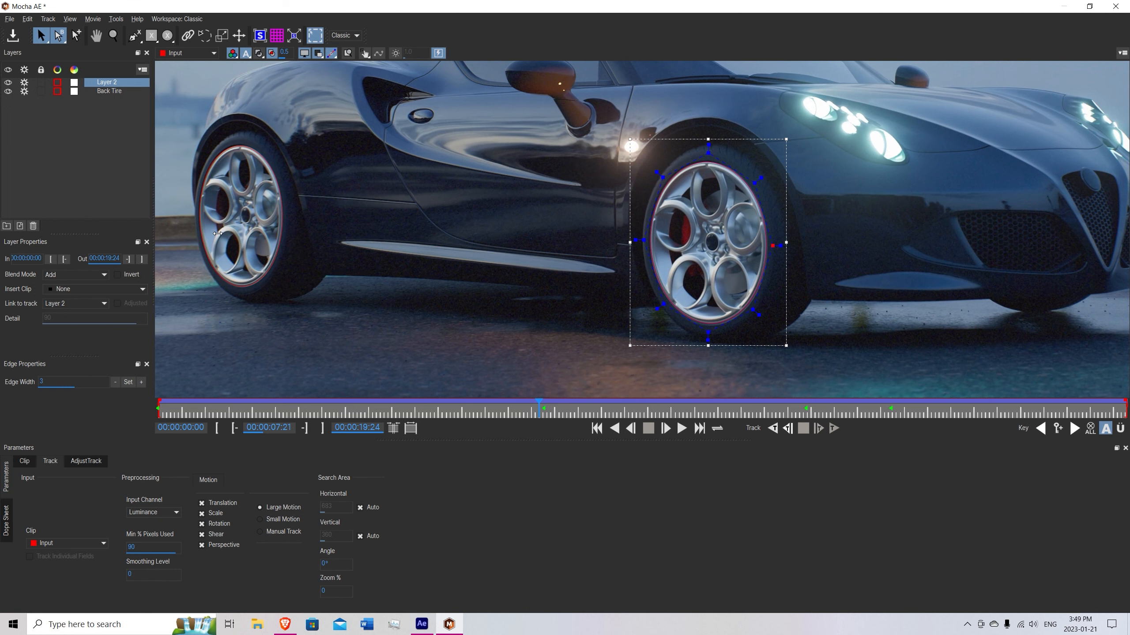
Rename the front wheel's layer as Front Tire, save the Mocha project, and return to After Effects to save the project there.
{"action": "double_click", "coordinate": [115, 82]}
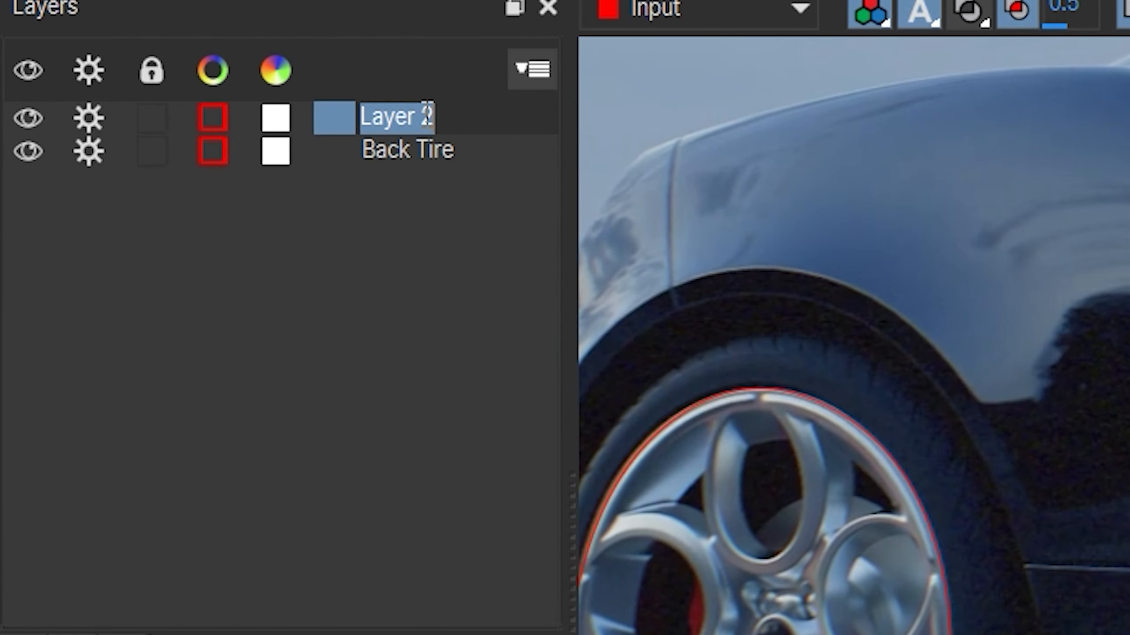
{"action": "type", "text": "Front Tire"}
{"action": "key", "text": "Return"}
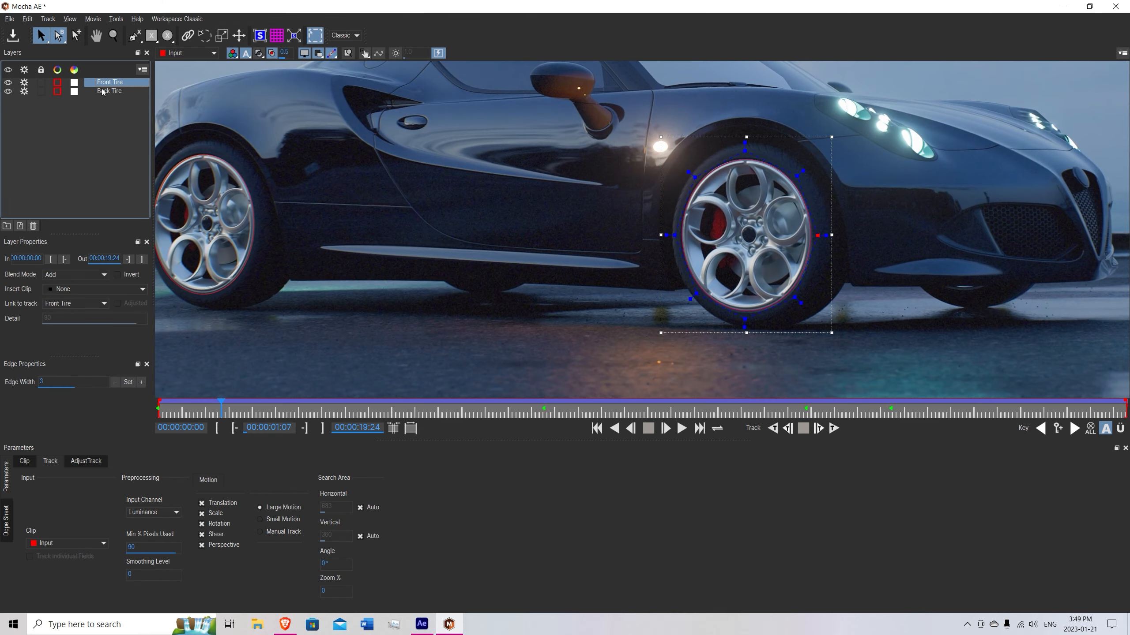
{"action": "left_click", "coordinate": [12, 36]}
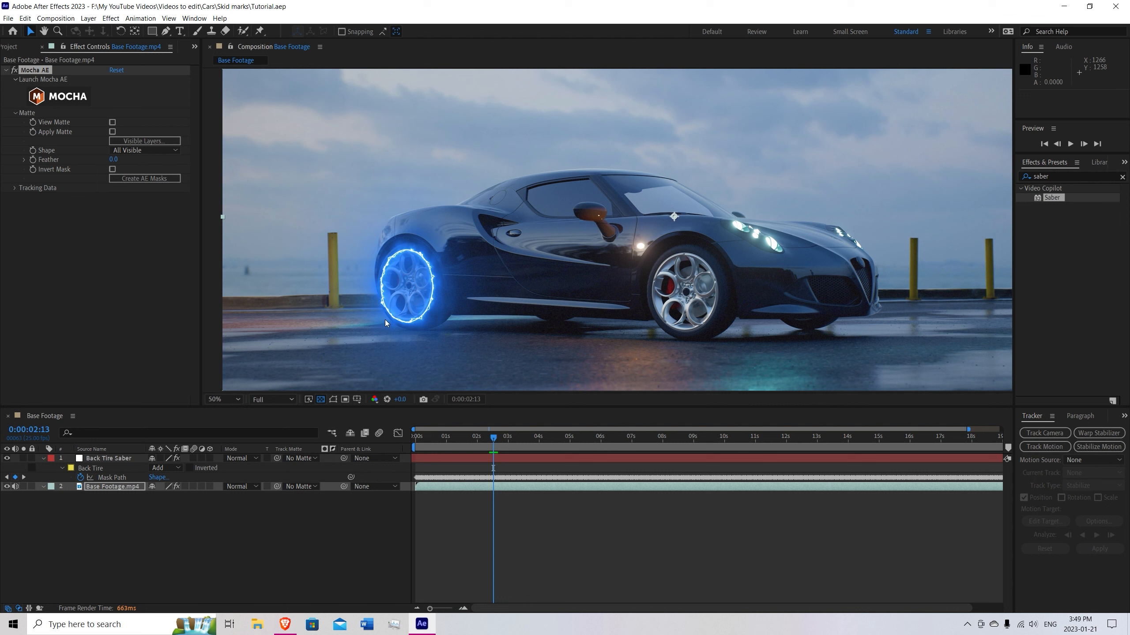
{"action": "key", "text": "ctrl+s"}
Create a white solid named Front Tire Saber directly above the Base Footage.mp4 layer.
{"action": "left_click", "coordinate": [109, 486]}
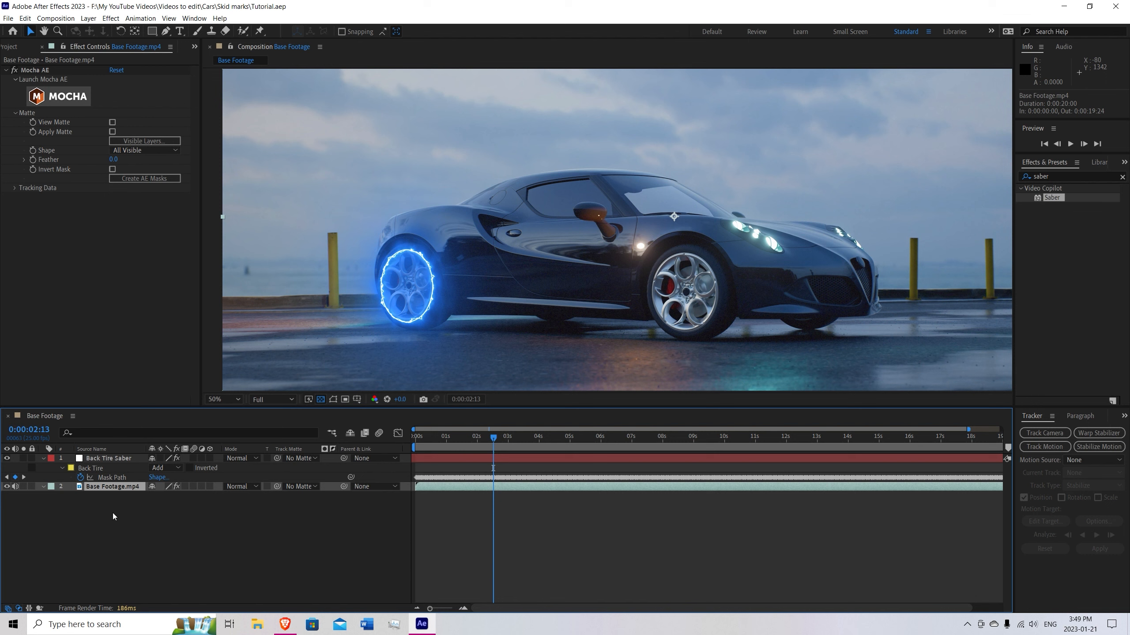
{"action": "right_click", "coordinate": [91, 503]}
{"action": "mouse_move", "coordinate": [196, 386]}
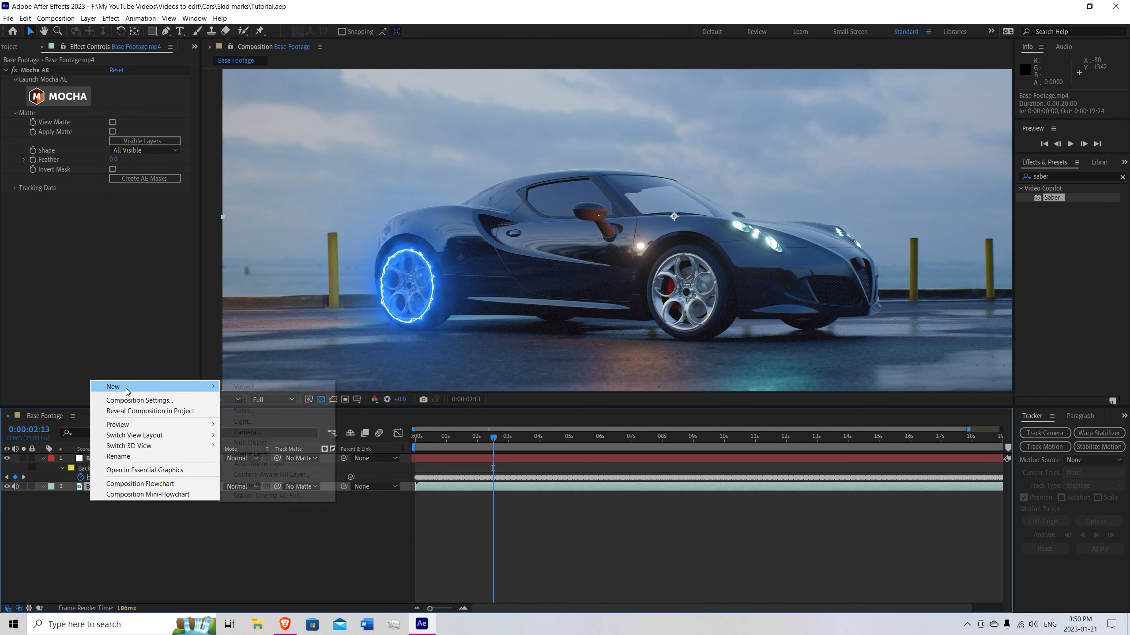
{"action": "left_click", "coordinate": [247, 411]}
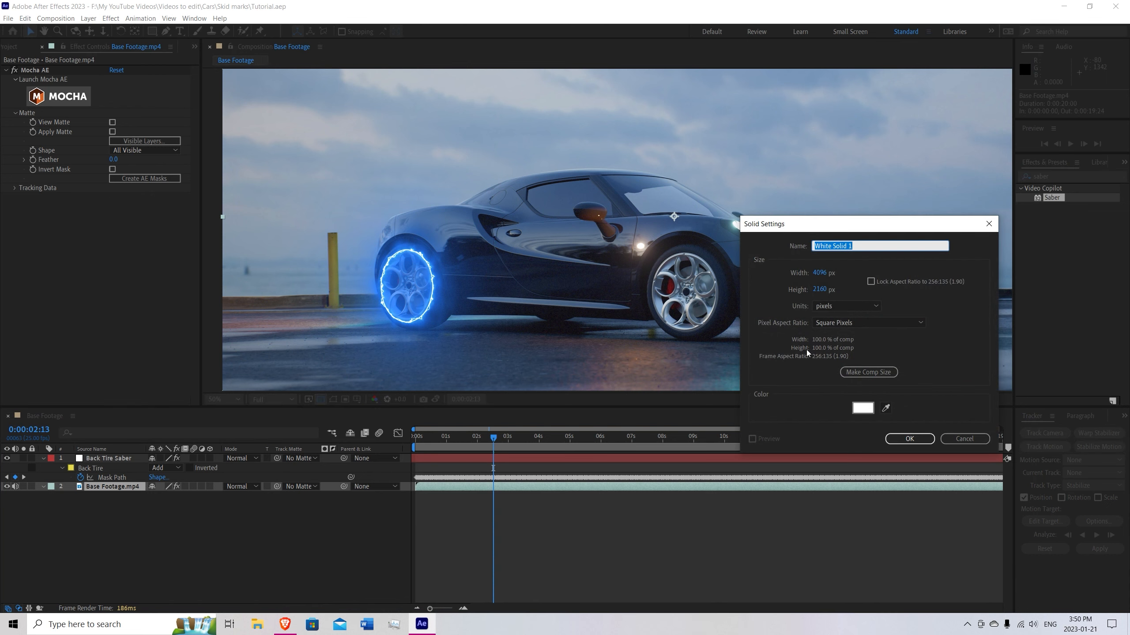
{"action": "type", "text": "Front Tire Saber"}
{"action": "key", "text": "Return"}
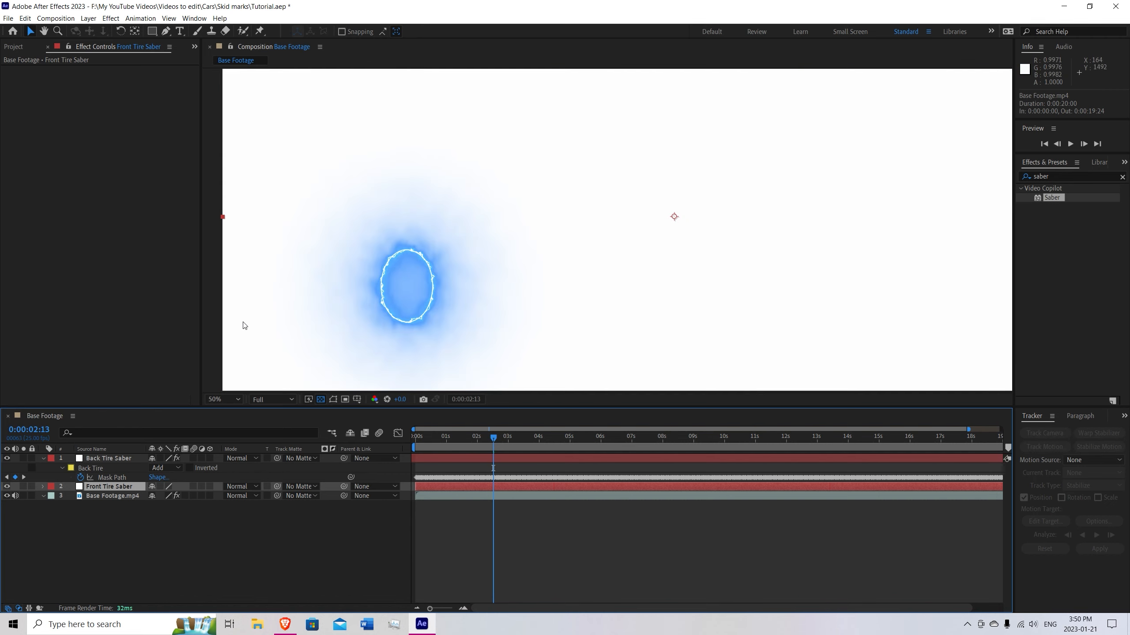
Hide the Back Tire layer in the visible layers of Base Footage.mp4's Mocha AE effect, keeping only Front Tire visible.
{"action": "left_click", "coordinate": [105, 496]}
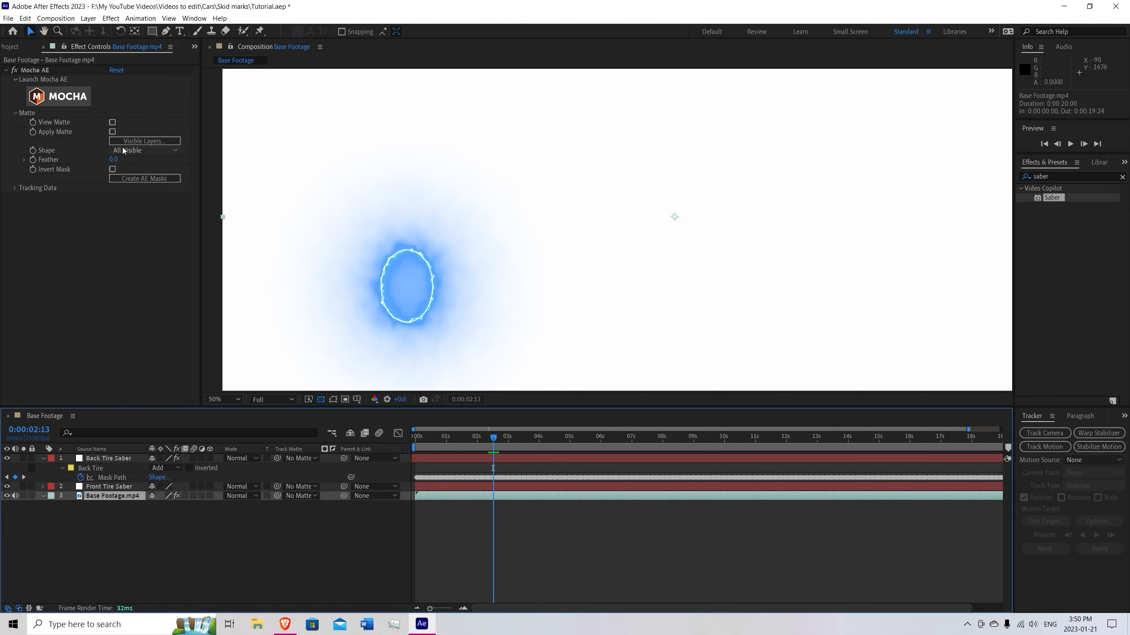
{"action": "left_click", "coordinate": [136, 142]}
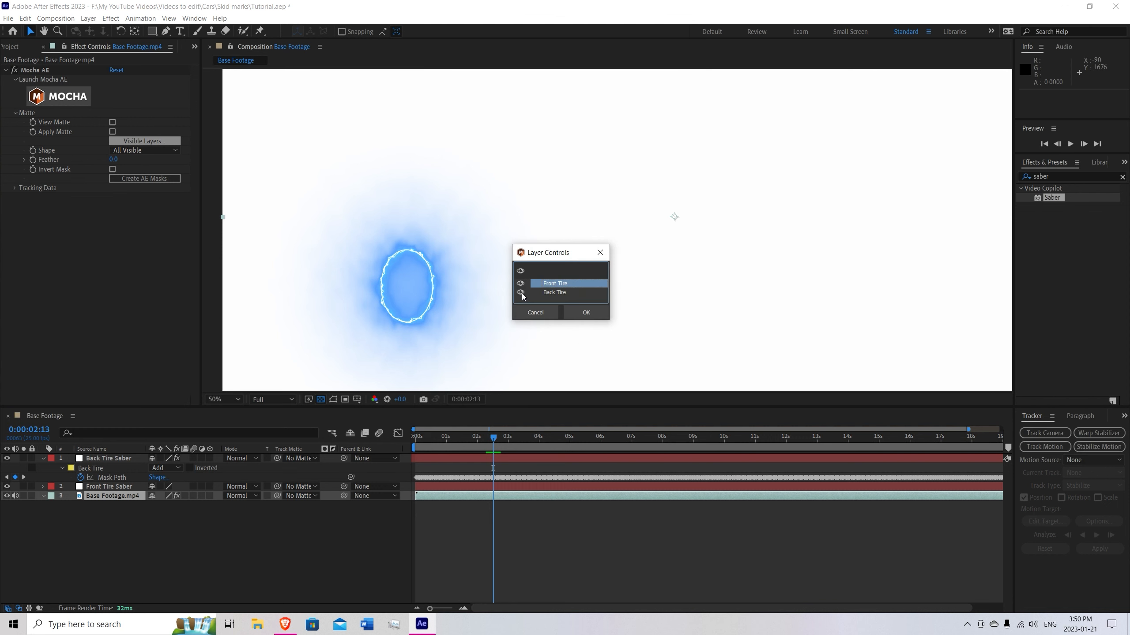
{"action": "left_click", "coordinate": [520, 293]}
{"action": "left_click", "coordinate": [579, 313]}
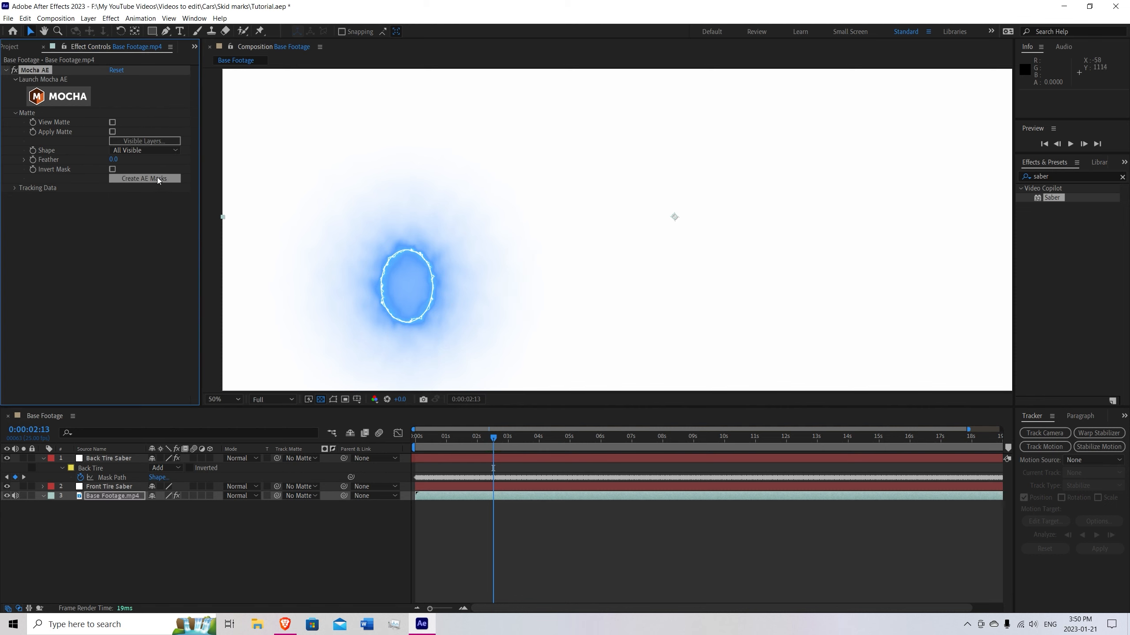
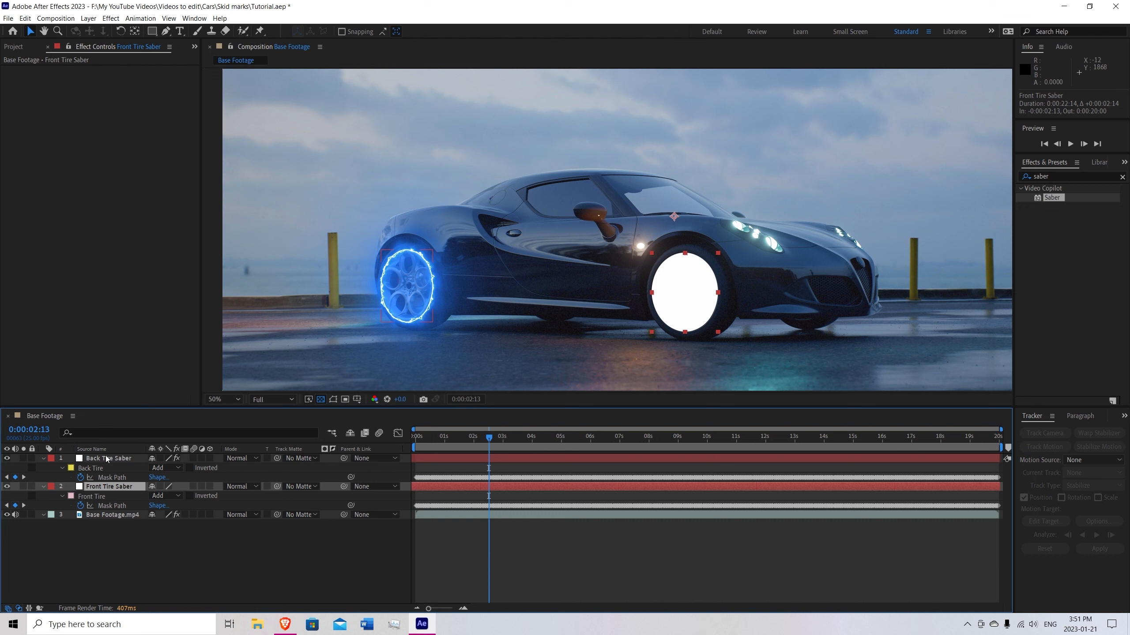
Copy the Saber effect from the Back Tire Saber layer onto the Front Tire Saber layer.
{"action": "left_click", "coordinate": [94, 459]}
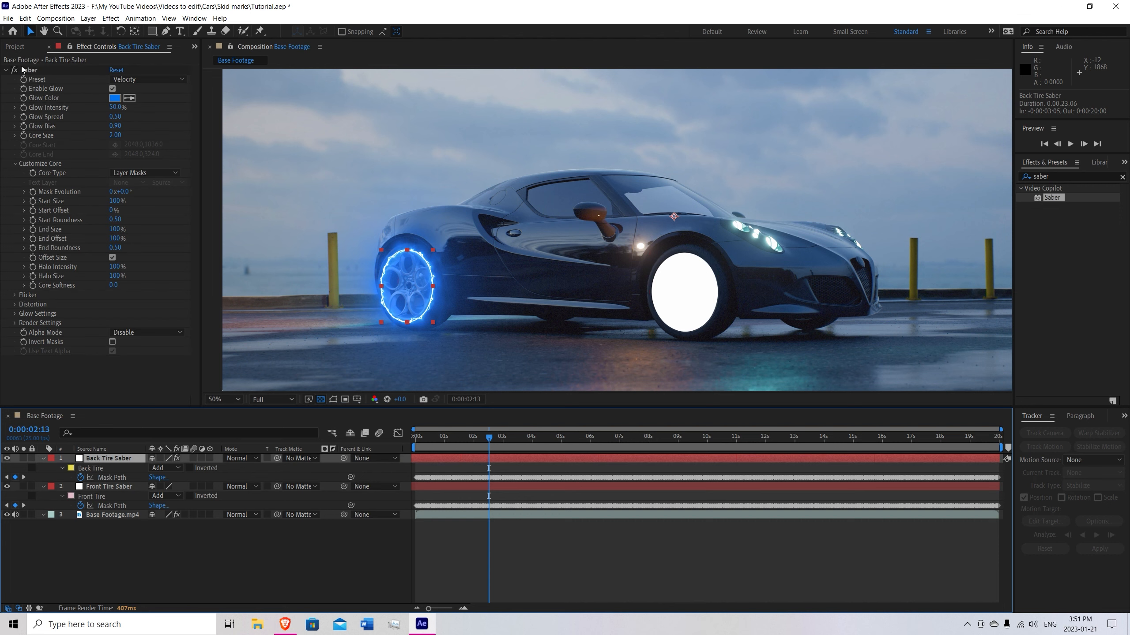
{"action": "left_click", "coordinate": [32, 71]}
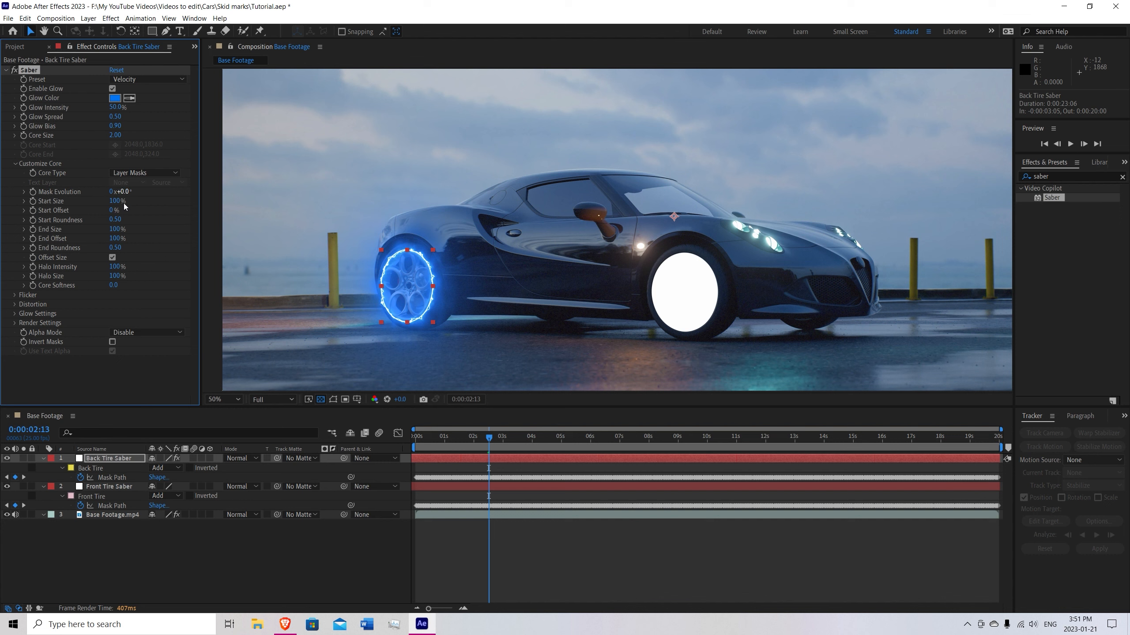
{"action": "left_click", "coordinate": [115, 487]}
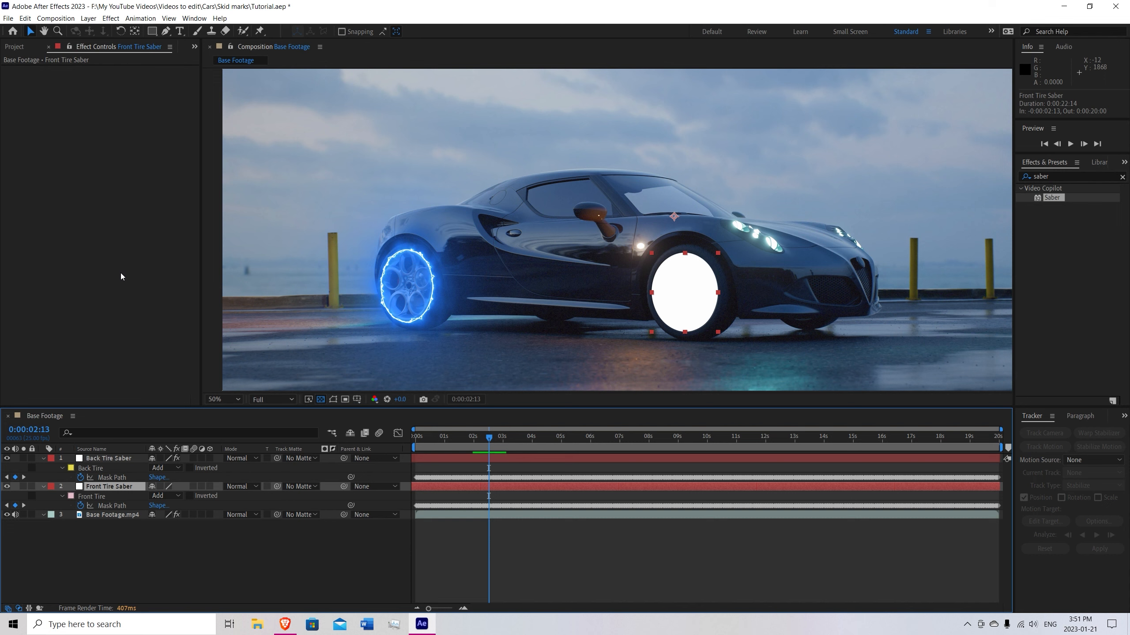
{"action": "key", "text": "ctrl+v"}
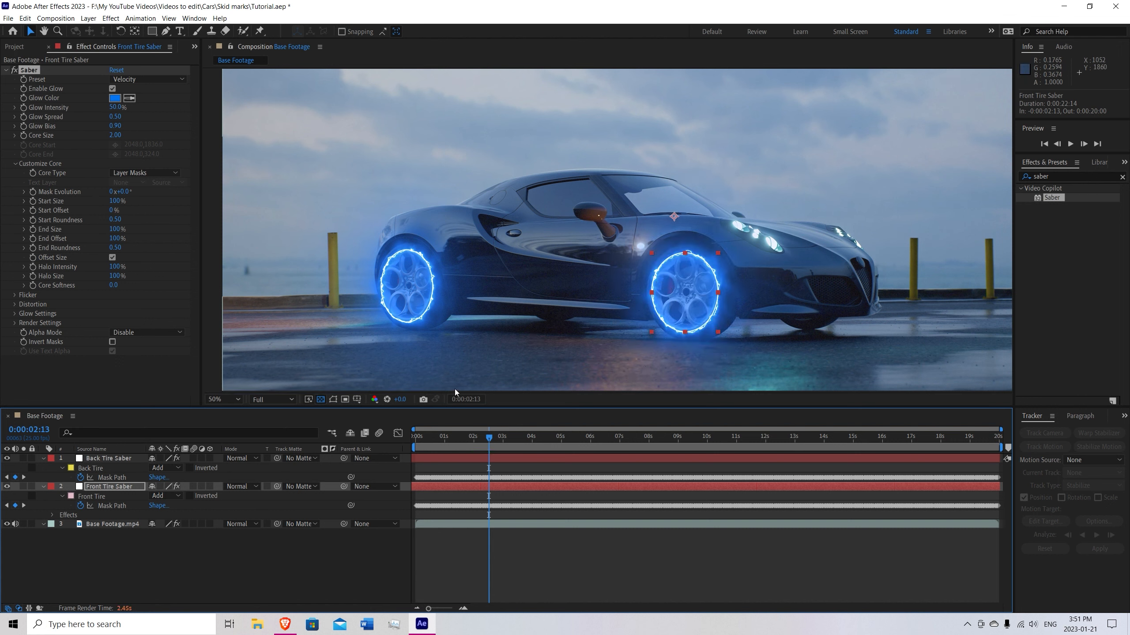
Lower the preview resolution to Third and play the composition from the start to check the glow on both wheels.
{"action": "left_click", "coordinate": [288, 400]}
{"action": "left_click", "coordinate": [273, 449]}
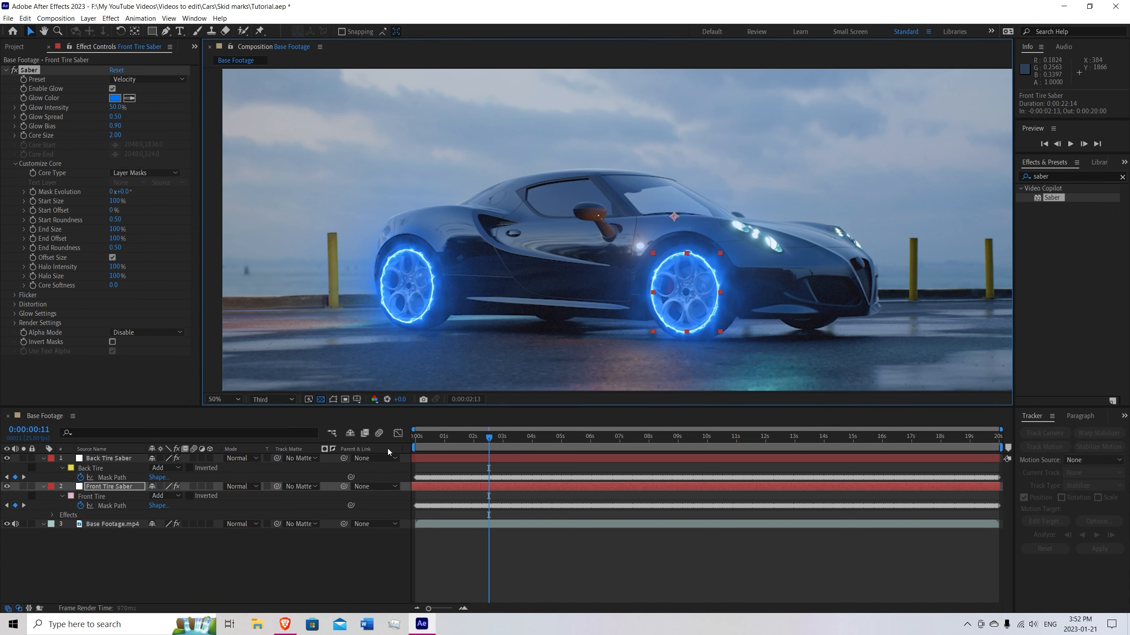
{"action": "key", "text": "Home"}
{"action": "key", "text": "space"}
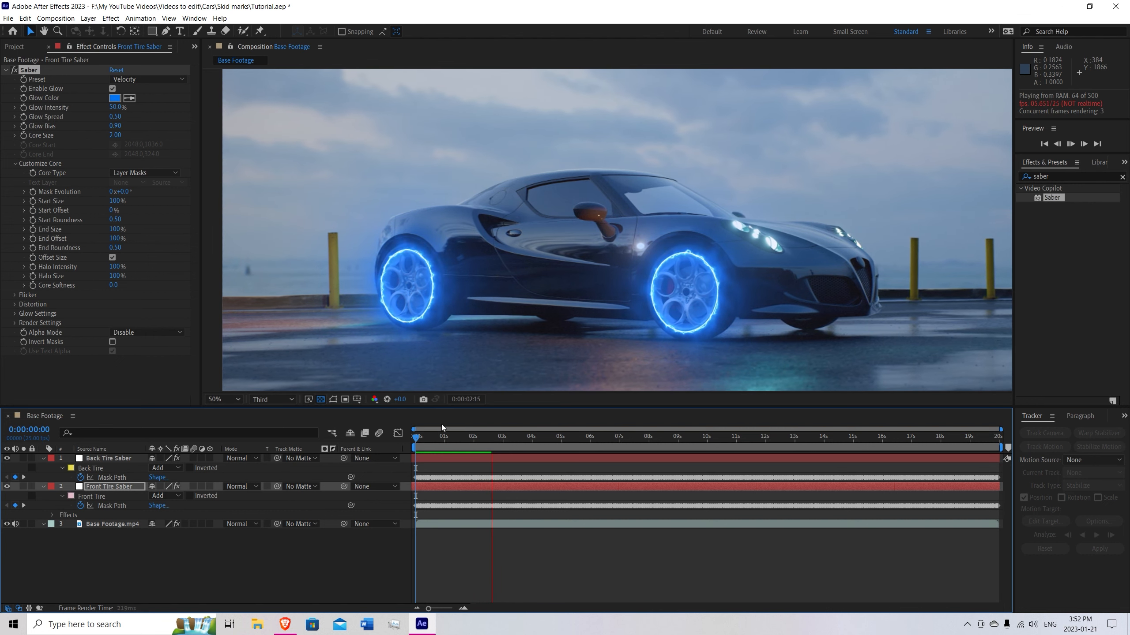
{"action": "key", "text": "space"}
{"action": "left_click_drag", "start_coordinate": [440, 437], "coordinate": [400, 436]}
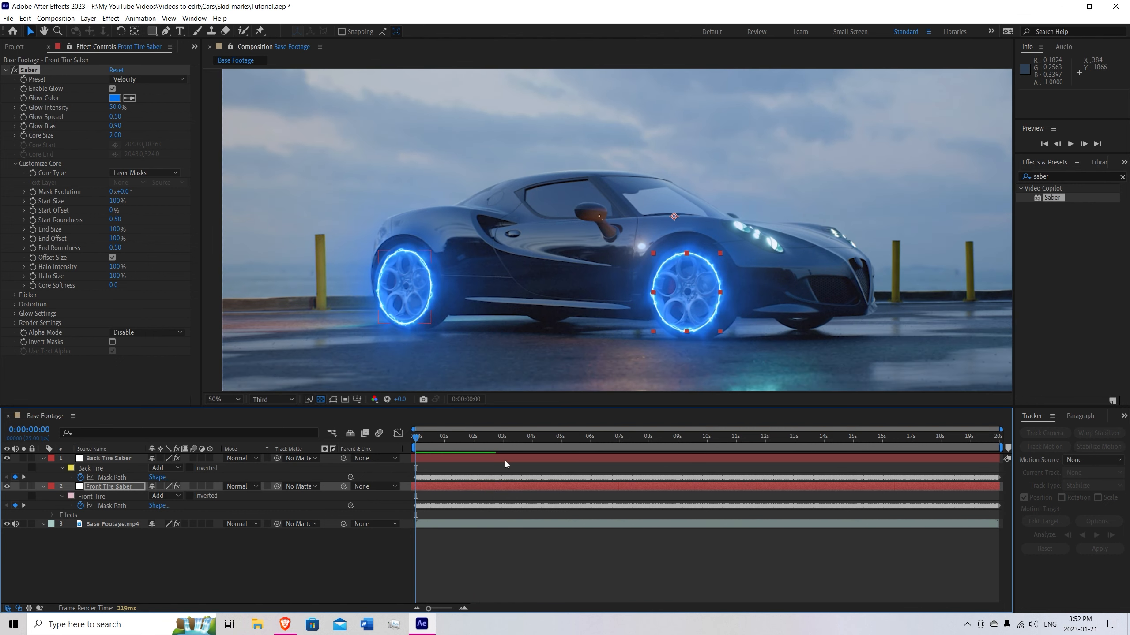
{"action": "key", "text": "space"}
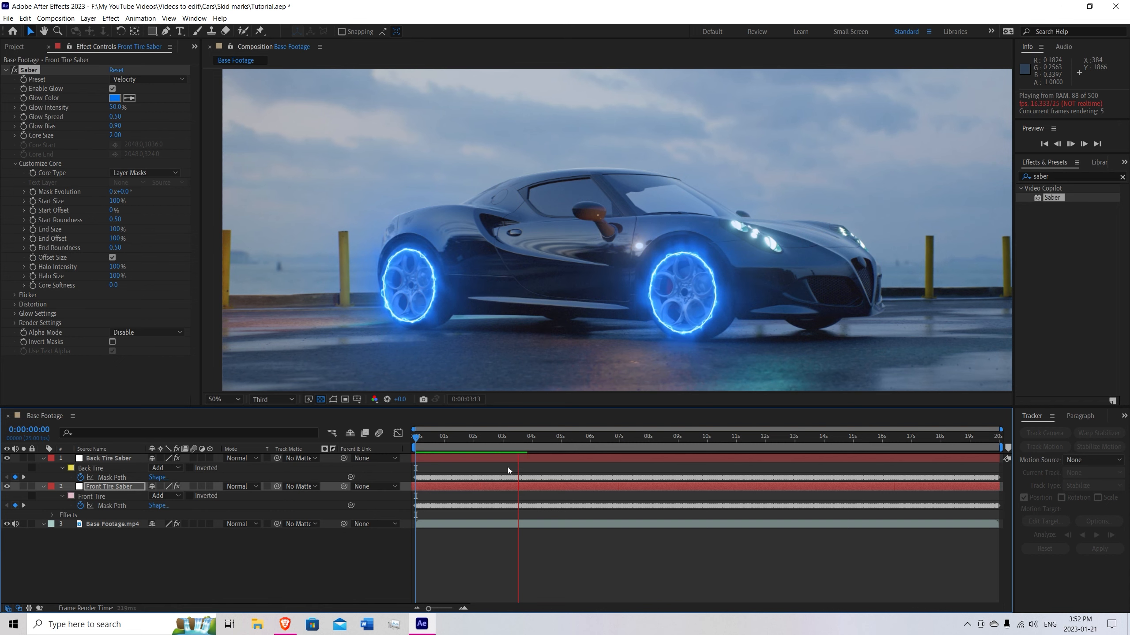
{"action": "key", "text": "space"}
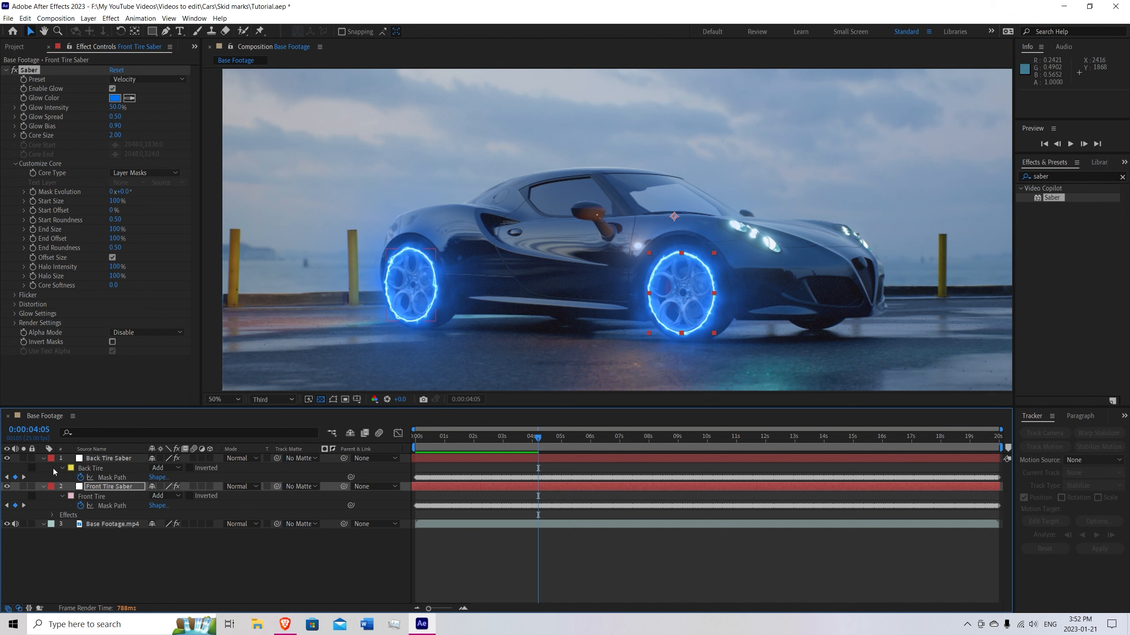
Collapse both Saber layers, restore Full preview resolution, and open Base Footage.mp4 in Mocha AE.
{"action": "left_click", "coordinate": [44, 458]}
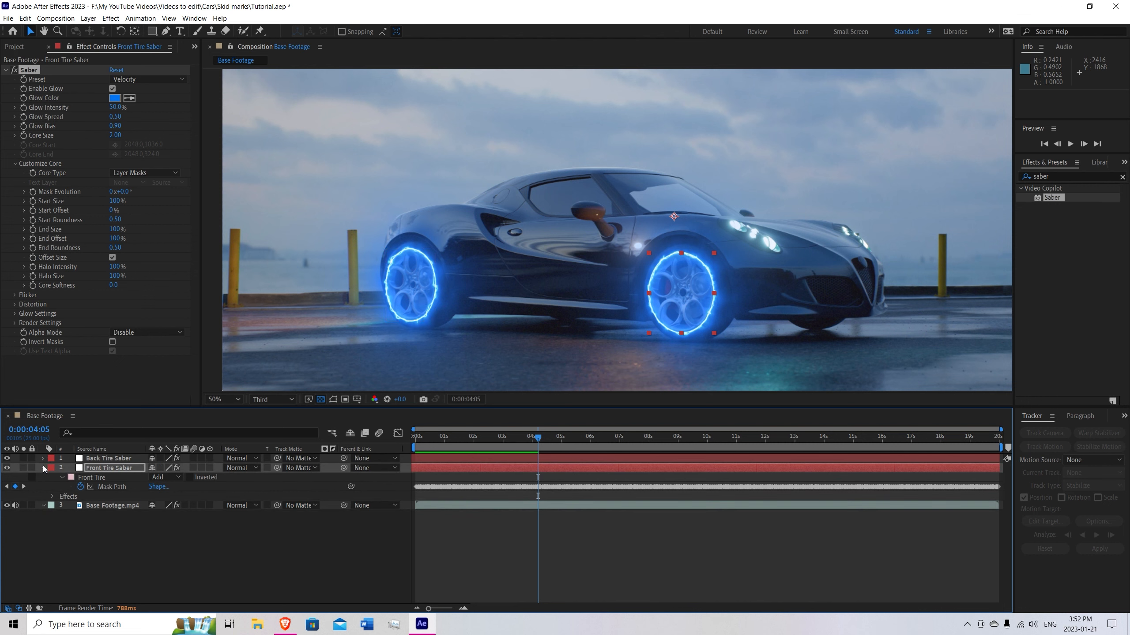
{"action": "left_click", "coordinate": [43, 467]}
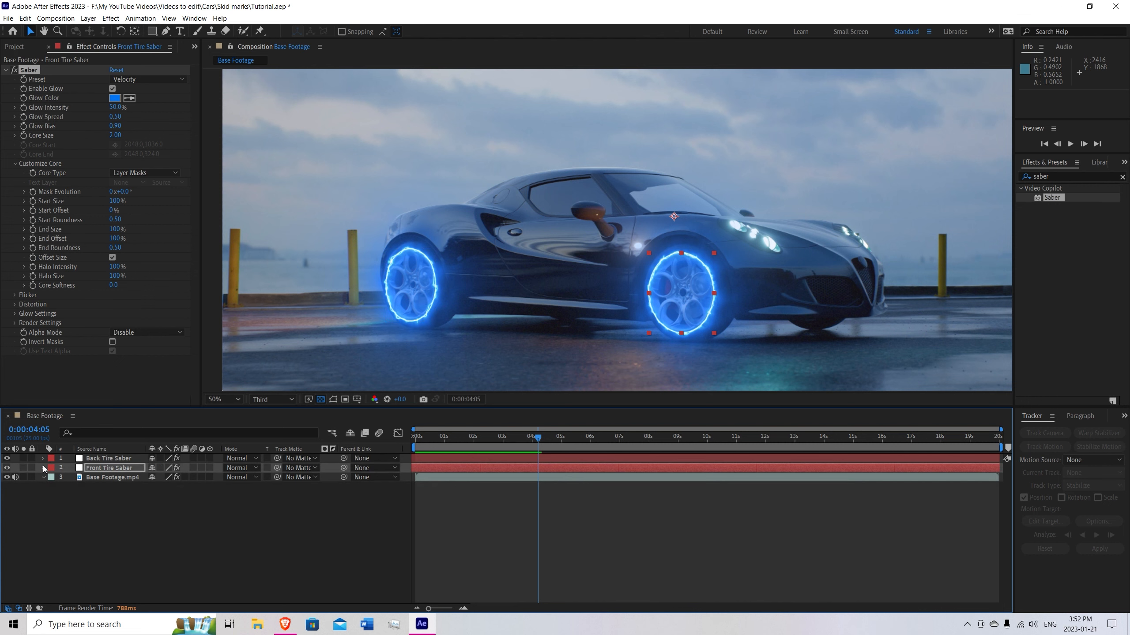
{"action": "left_click", "coordinate": [108, 478]}
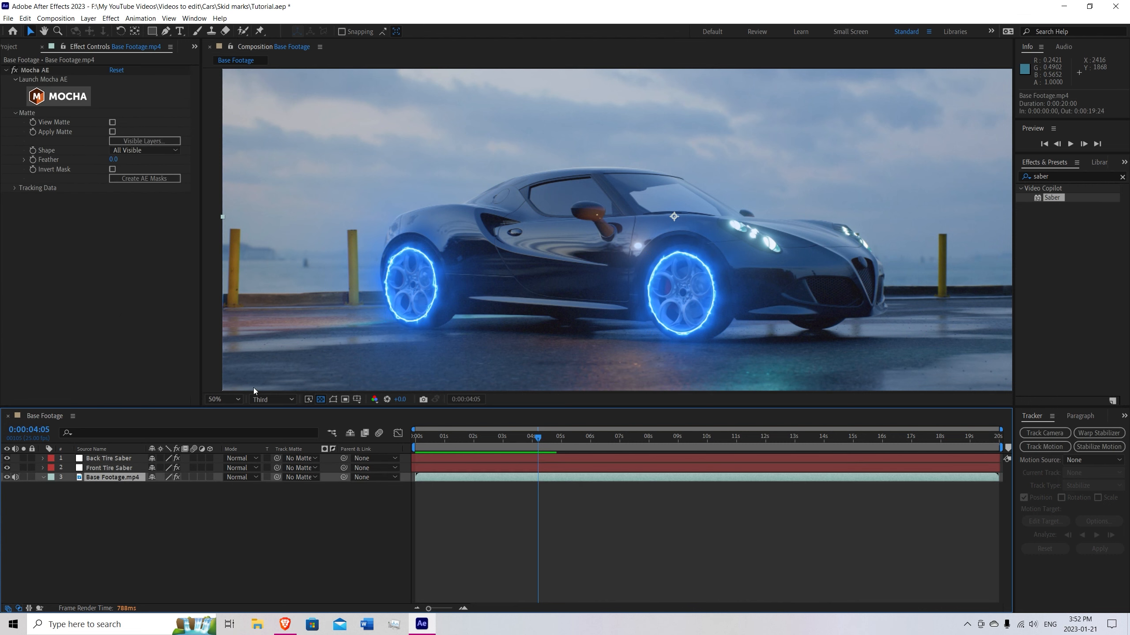
{"action": "left_click", "coordinate": [276, 401]}
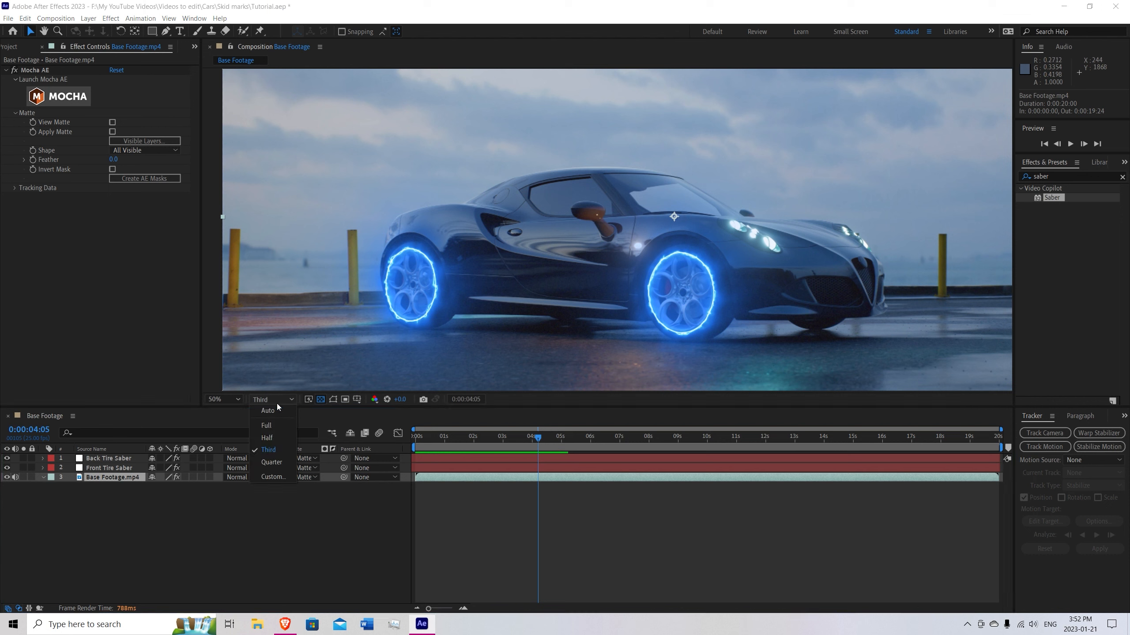
{"action": "left_click", "coordinate": [274, 426]}
{"action": "left_click", "coordinate": [63, 102]}
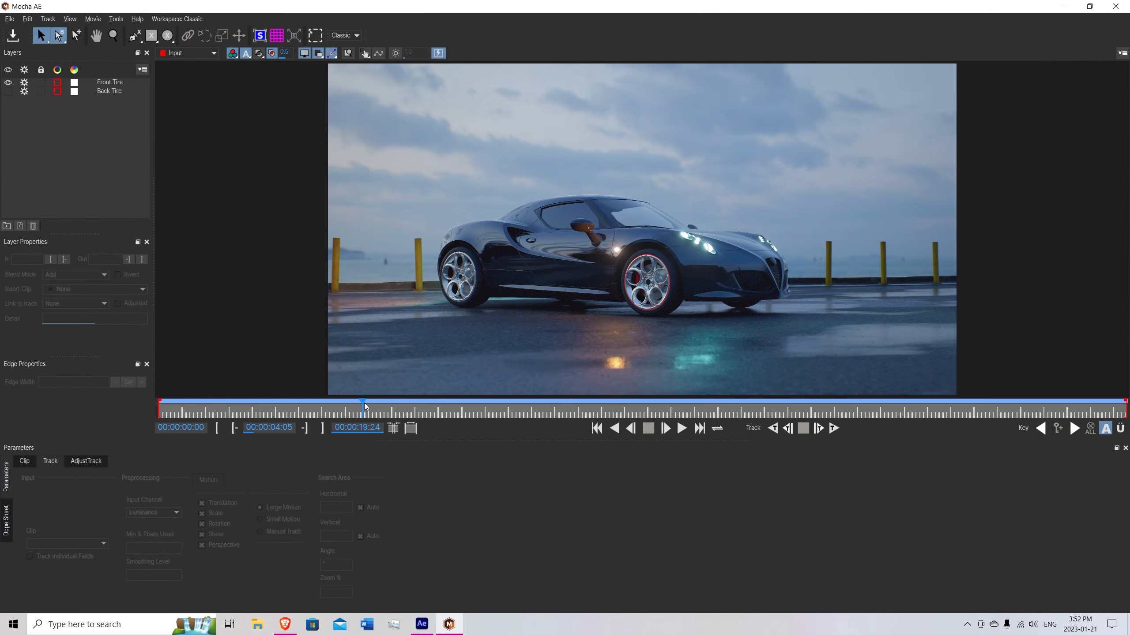
Draw an elliptical spline around the round badge on the car's front grille at 00:00:09:18.
{"action": "left_click_drag", "start_coordinate": [363, 406], "coordinate": [160, 406]}
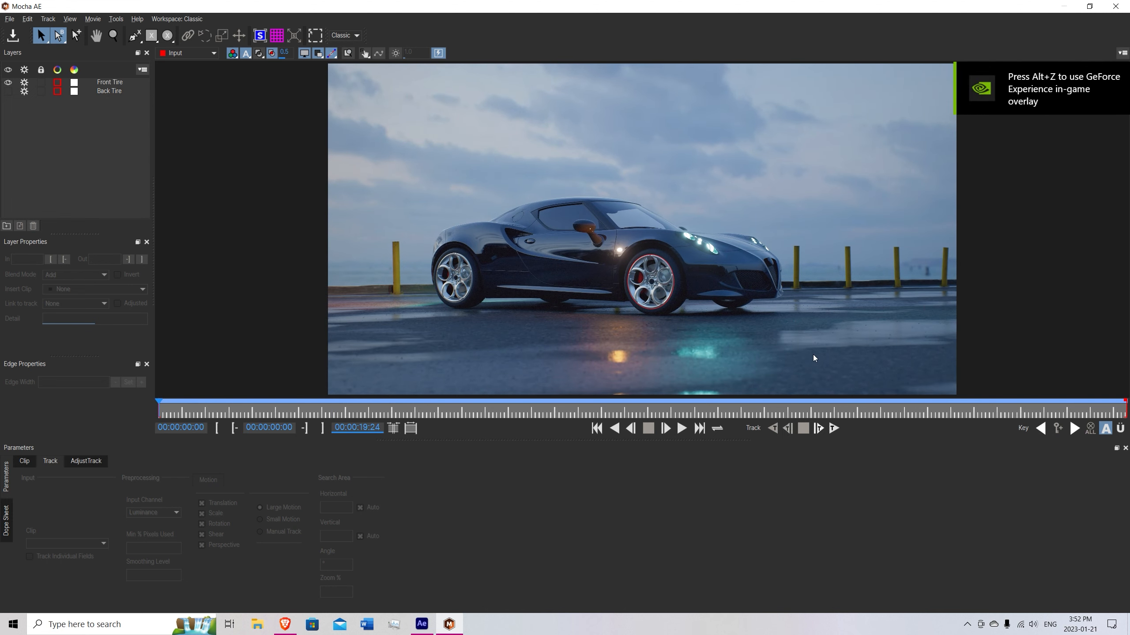
{"action": "key", "text": "z"}
{"action": "left_click_drag", "start_coordinate": [764, 293], "coordinate": [422, 384]}
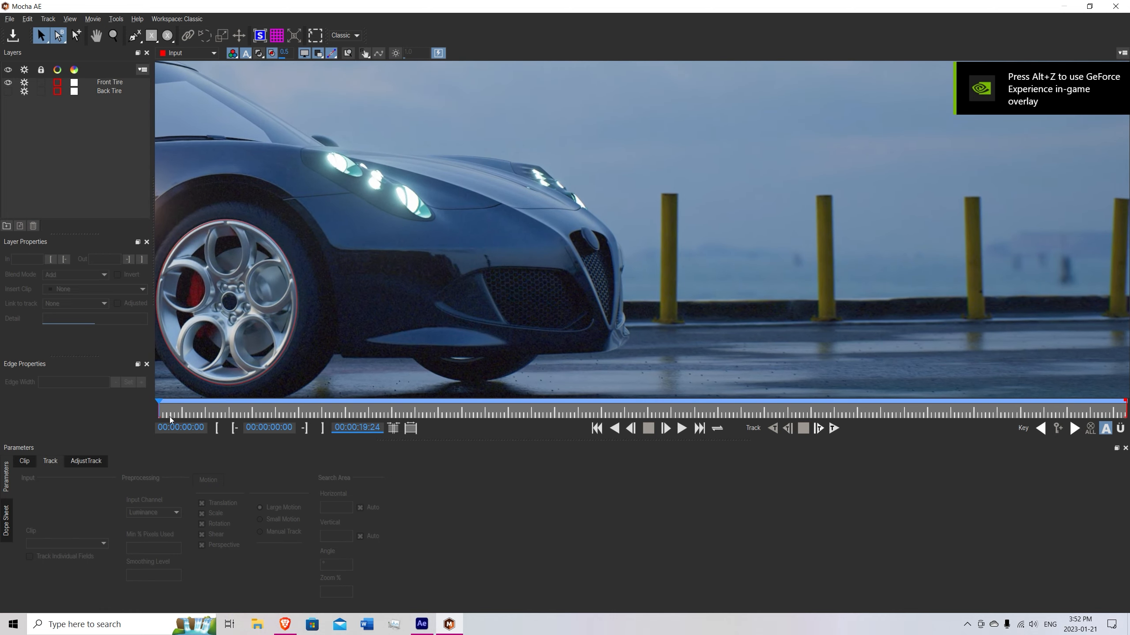
{"action": "left_click_drag", "start_coordinate": [170, 418], "coordinate": [628, 417]}
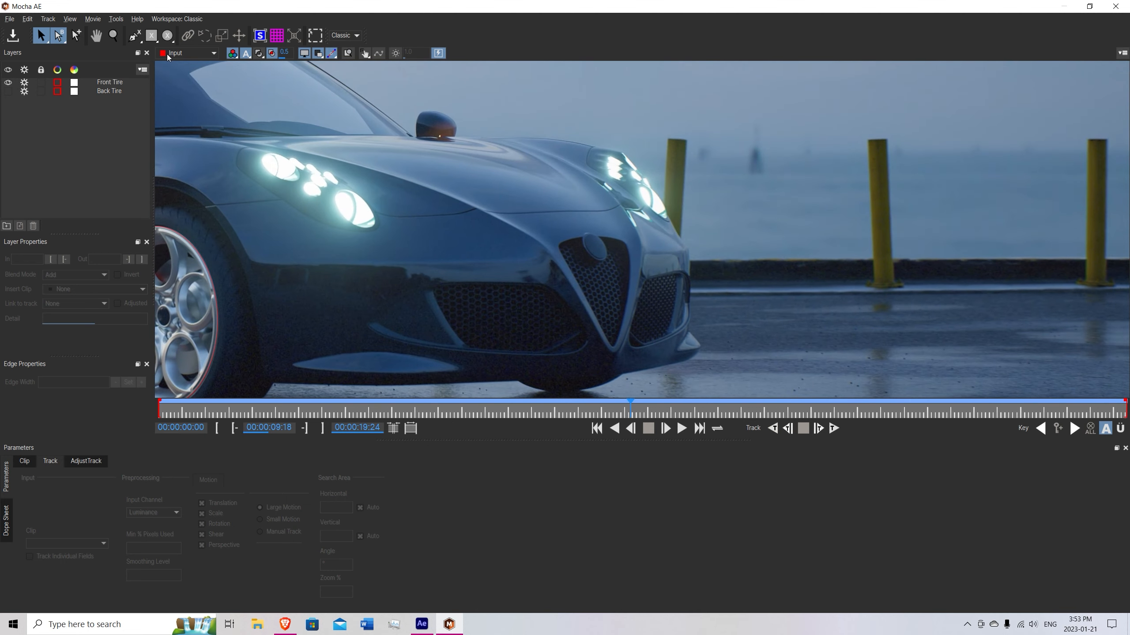
{"action": "key", "text": "z"}
{"action": "left_click_drag", "start_coordinate": [594, 305], "coordinate": [554, 231]}
{"action": "key", "text": "x"}
{"action": "left_click", "coordinate": [169, 36]}
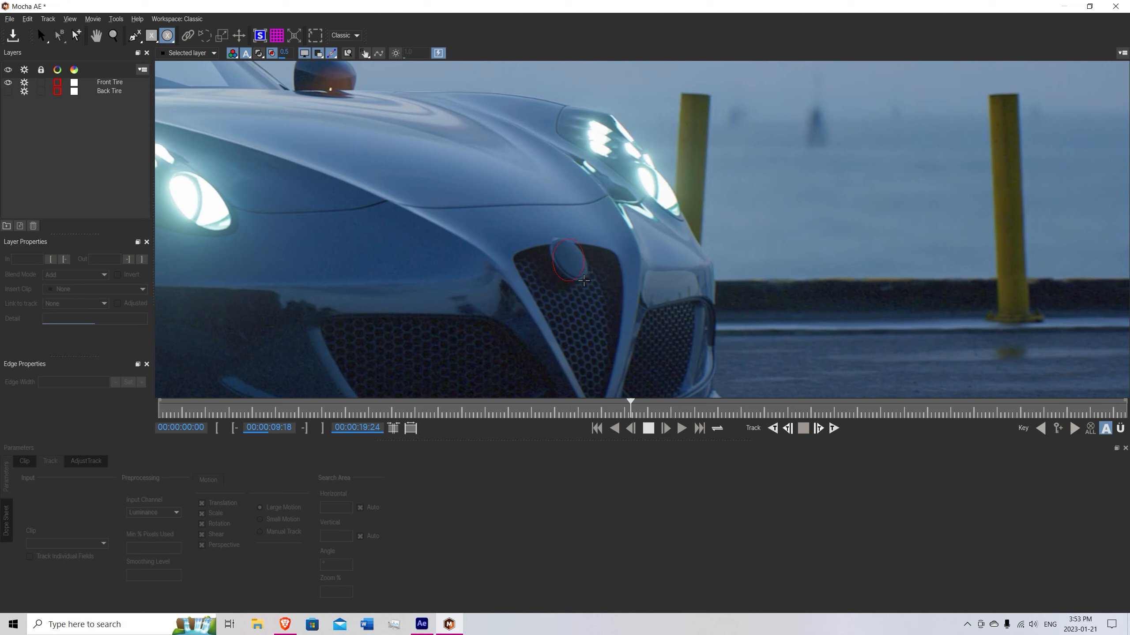
{"action": "left_click_drag", "start_coordinate": [587, 280], "coordinate": [587, 280]}
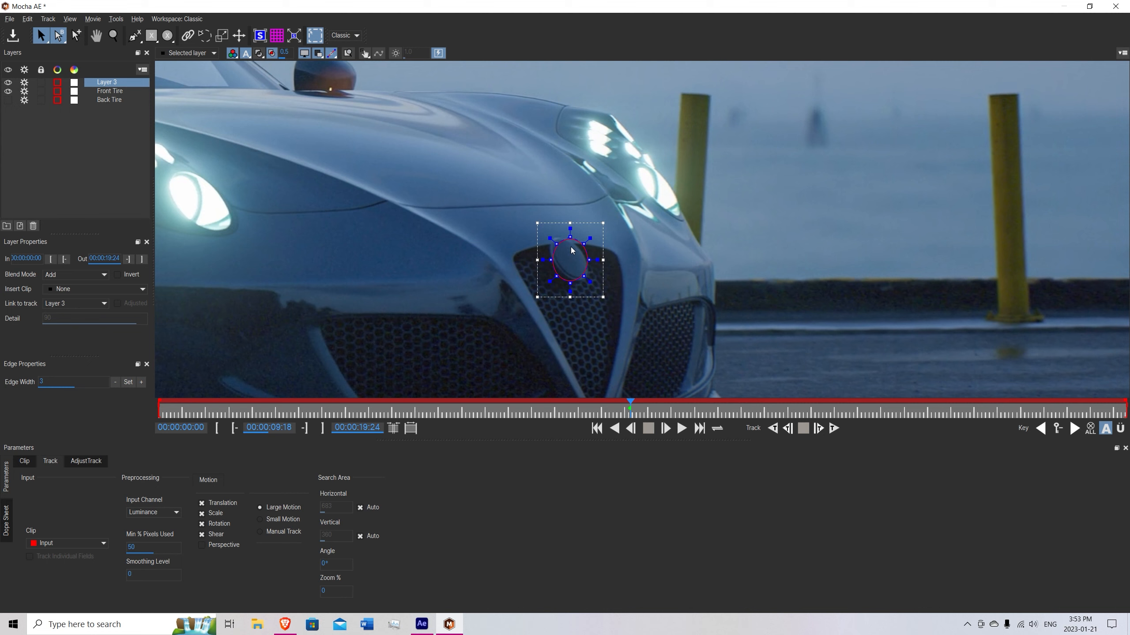
Reshape the new spline so it follows the slanted oval edge of the grille badge.
{"action": "left_click_drag", "start_coordinate": [559, 243], "coordinate": [556, 241]}
{"action": "scroll", "coordinate": [549, 248], "scroll_direction": "up", "scroll_amount": 3}
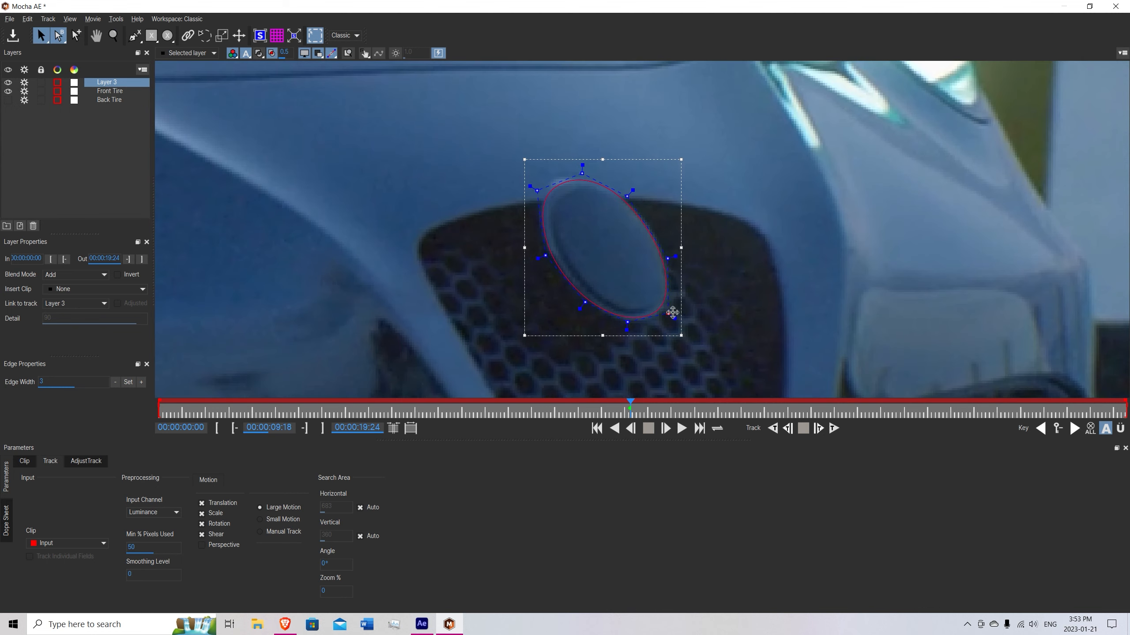
{"action": "key", "text": "z"}
{"action": "scroll", "coordinate": [471, 259], "scroll_direction": "down", "scroll_amount": 5}
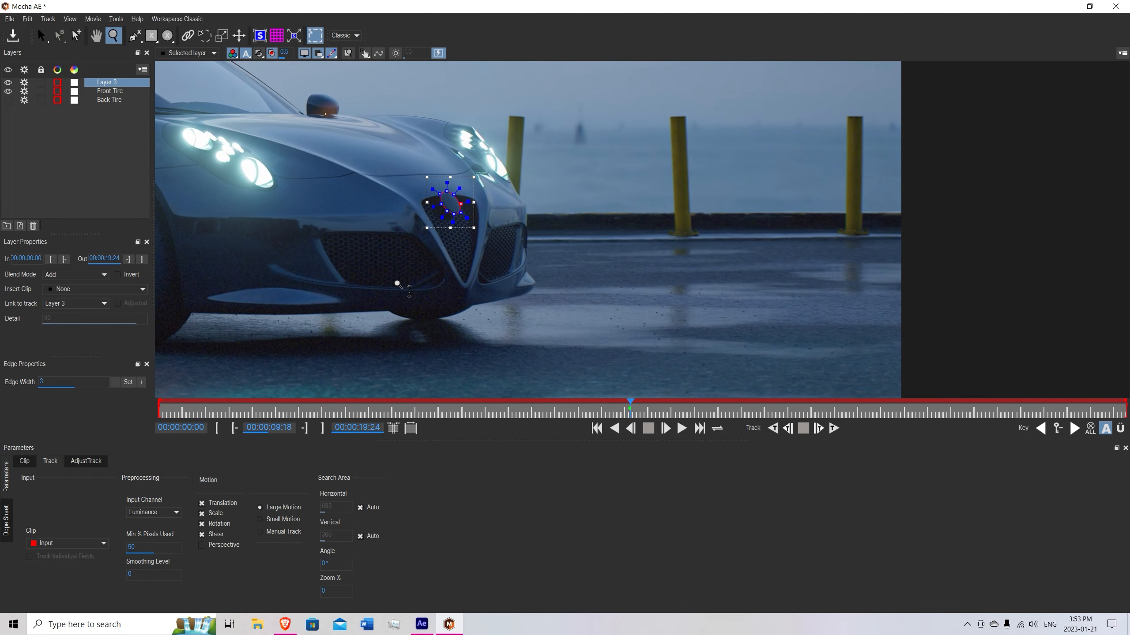
{"action": "left_click_drag", "start_coordinate": [397, 283], "coordinate": [378, 152]}
{"action": "left_click_drag", "start_coordinate": [394, 273], "coordinate": [458, 246]}
{"action": "key", "text": "x"}
{"action": "key", "text": "s"}
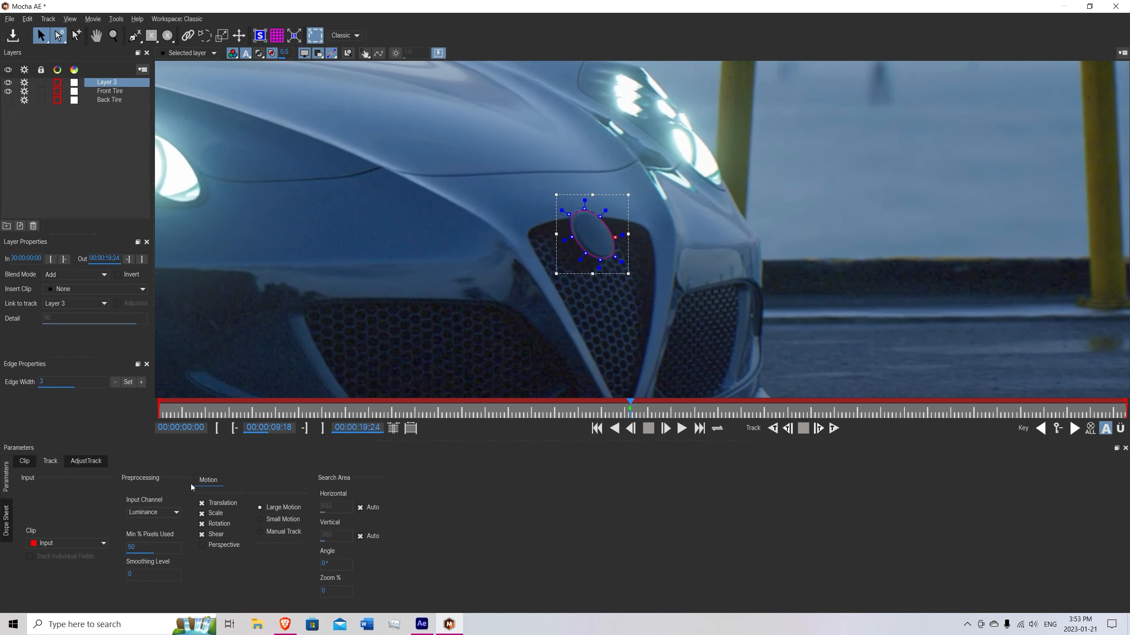
Set the badge layer's Min % Pixels Used to 90 and enable Perspective motion.
{"action": "left_click", "coordinate": [131, 548]}
{"action": "left_click", "coordinate": [209, 546]}
{"action": "key", "text": "z"}
{"action": "left_click_drag", "start_coordinate": [398, 248], "coordinate": [420, 355]}
{"action": "left_click_drag", "start_coordinate": [421, 267], "coordinate": [424, 297]}
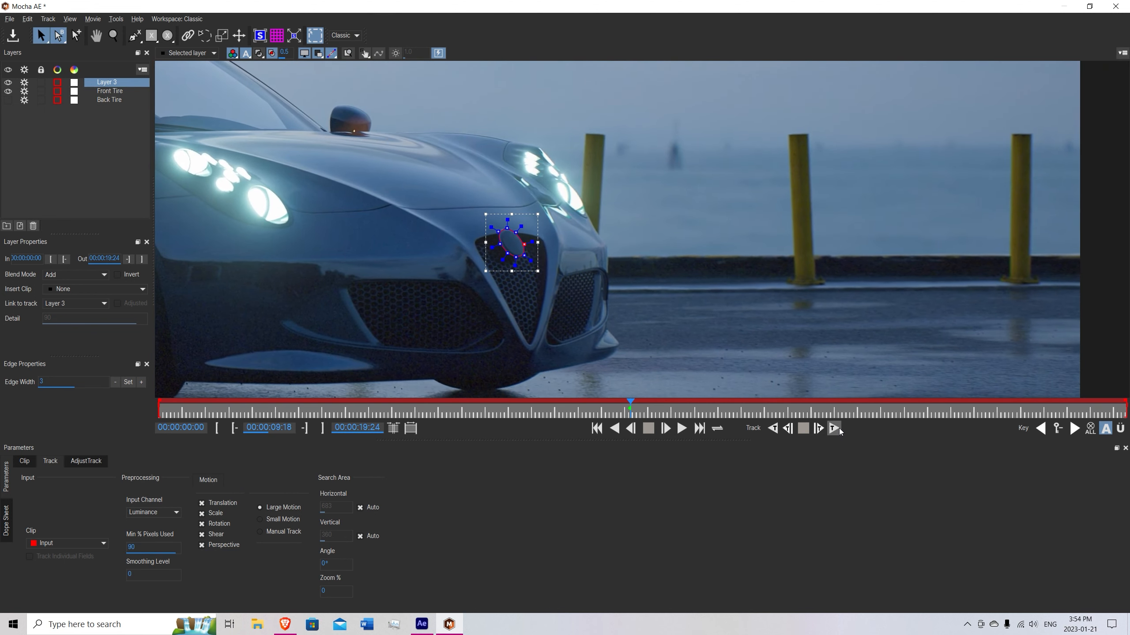
Track the badge spline forward to the last frame, pausing to correct its shape against the badge.
{"action": "left_click", "coordinate": [834, 428]}
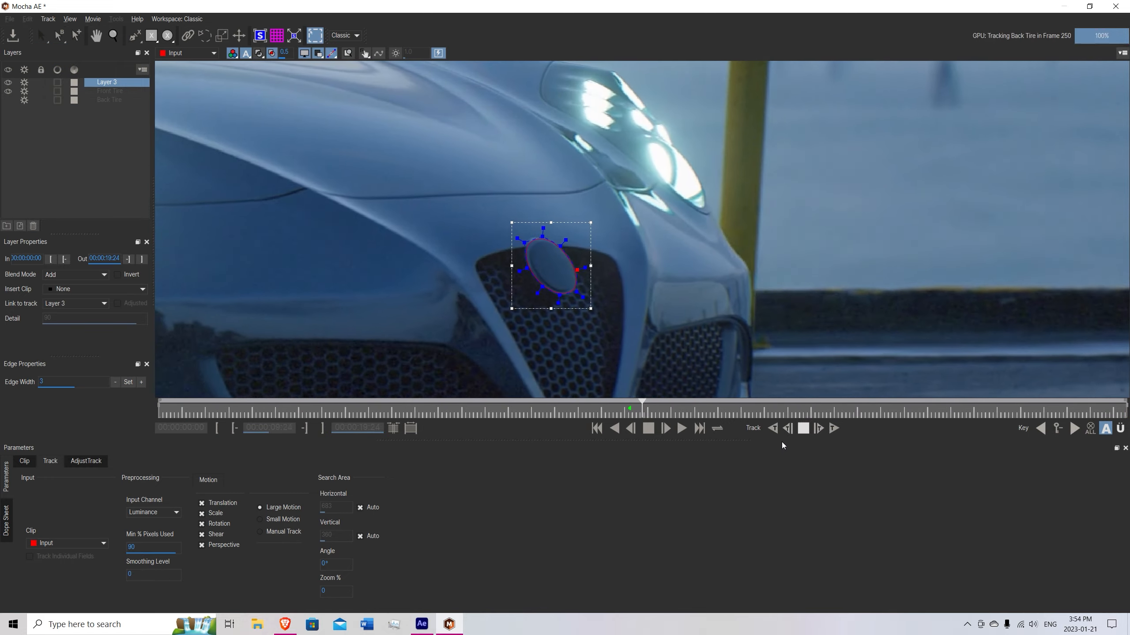
{"action": "left_click", "coordinate": [803, 428]}
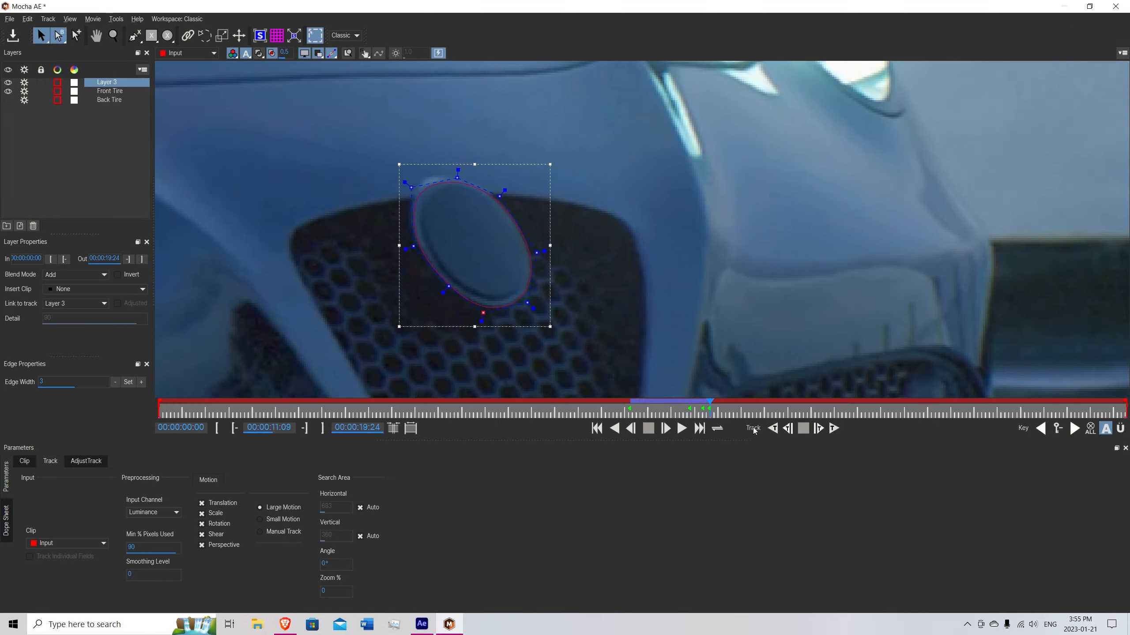
{"action": "left_click", "coordinate": [831, 430]}
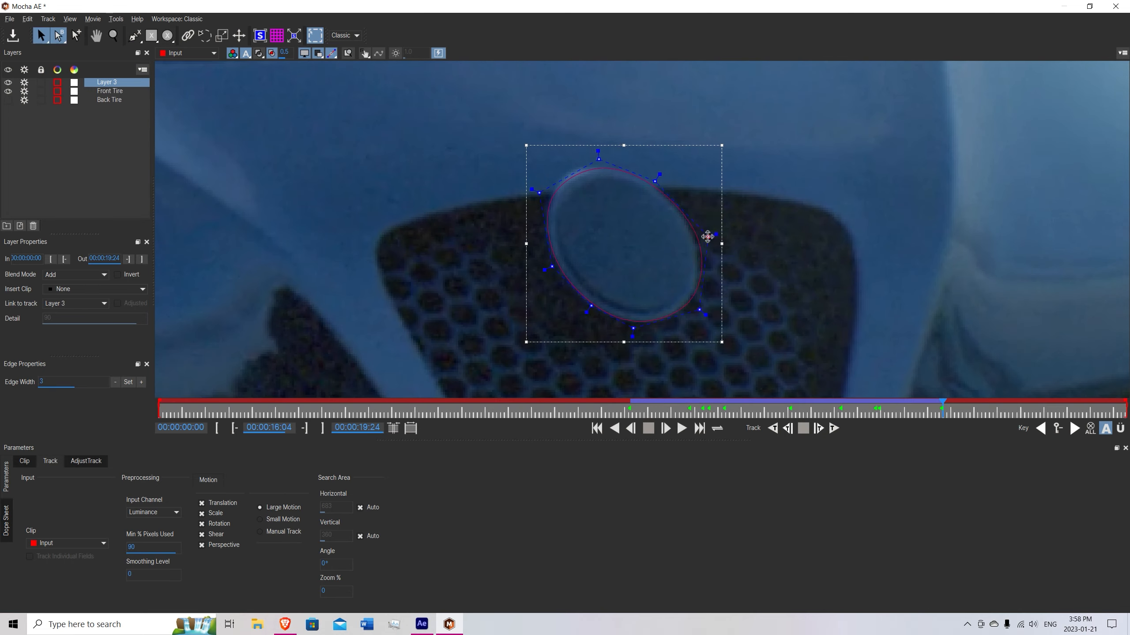
{"action": "left_click", "coordinate": [833, 429]}
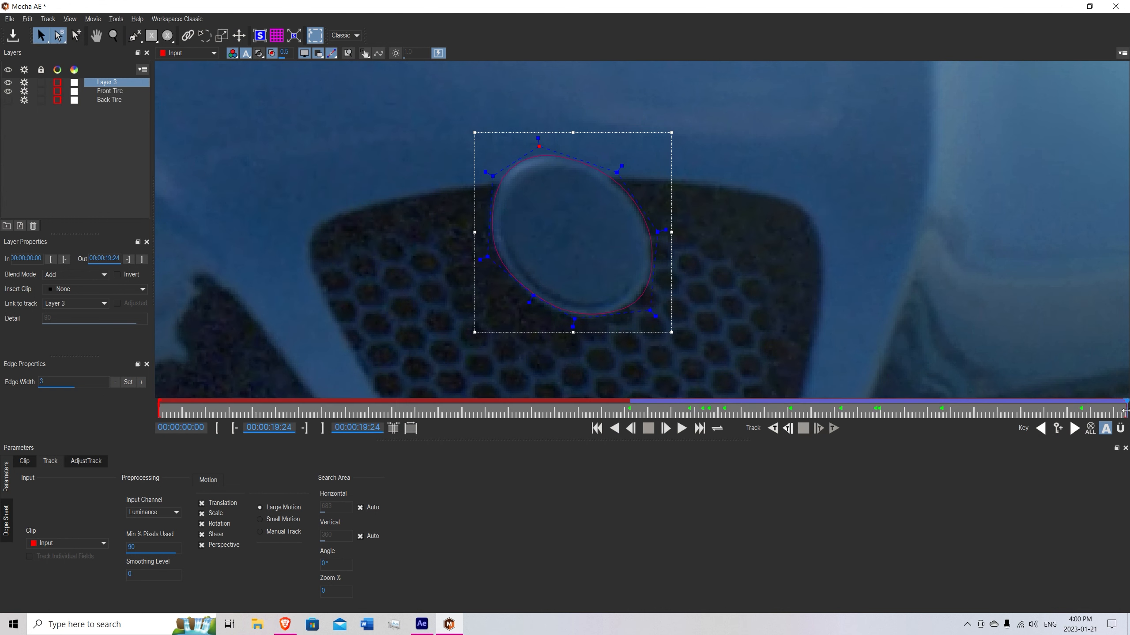
Track the badge spline backwards from 00:00:09:19 to 00:00:06:01, pausing to refit its points to the badge edge.
{"action": "left_click_drag", "start_coordinate": [1126, 410], "coordinate": [632, 414]}
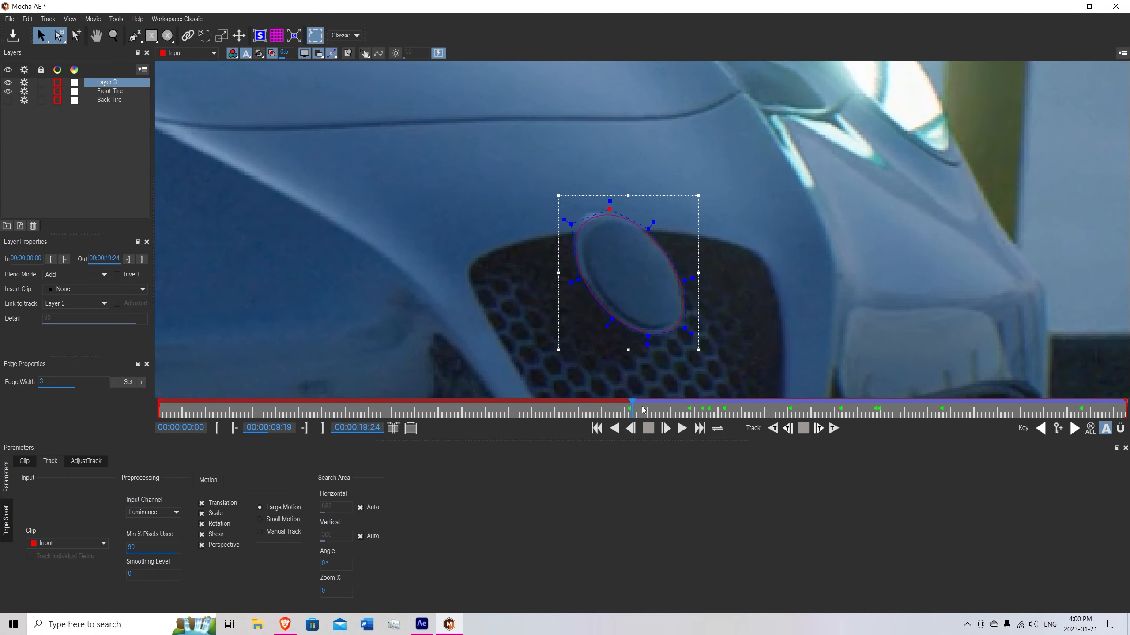
{"action": "left_click", "coordinate": [771, 430]}
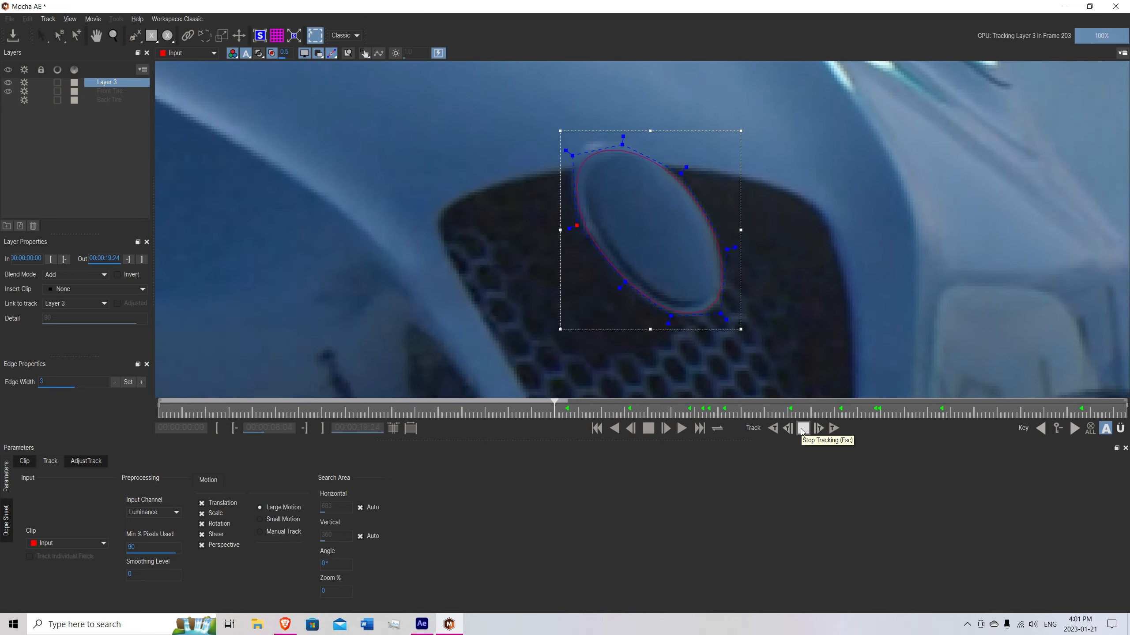
{"action": "left_click", "coordinate": [802, 430]}
{"action": "left_click", "coordinate": [773, 429]}
{"action": "left_click", "coordinate": [802, 429]}
{"action": "left_click", "coordinate": [772, 429]}
{"action": "left_click", "coordinate": [802, 430]}
{"action": "left_click_drag", "start_coordinate": [573, 137], "coordinate": [576, 135]}
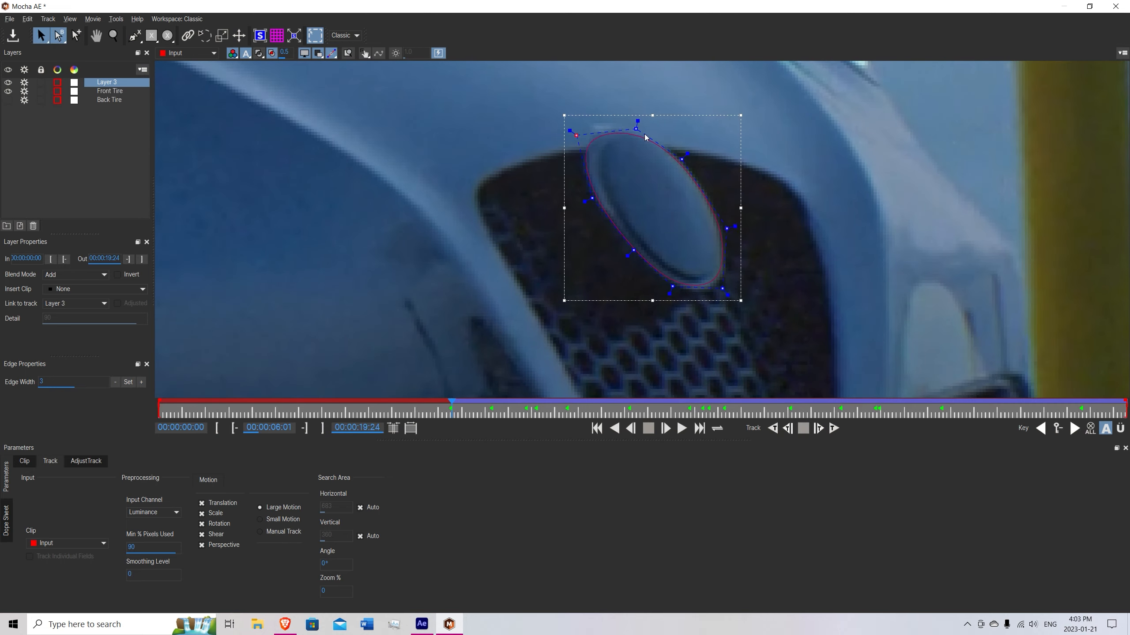
Continue tracking the badge spline backwards to the first frame, adjusting its upper point to match the badge.
{"action": "left_click", "coordinate": [772, 428]}
{"action": "left_click", "coordinate": [803, 428]}
{"action": "left_click_drag", "start_coordinate": [667, 153], "coordinate": [628, 126]}
{"action": "left_click", "coordinate": [772, 428]}
{"action": "left_click", "coordinate": [803, 428]}
{"action": "left_click", "coordinate": [773, 429]}
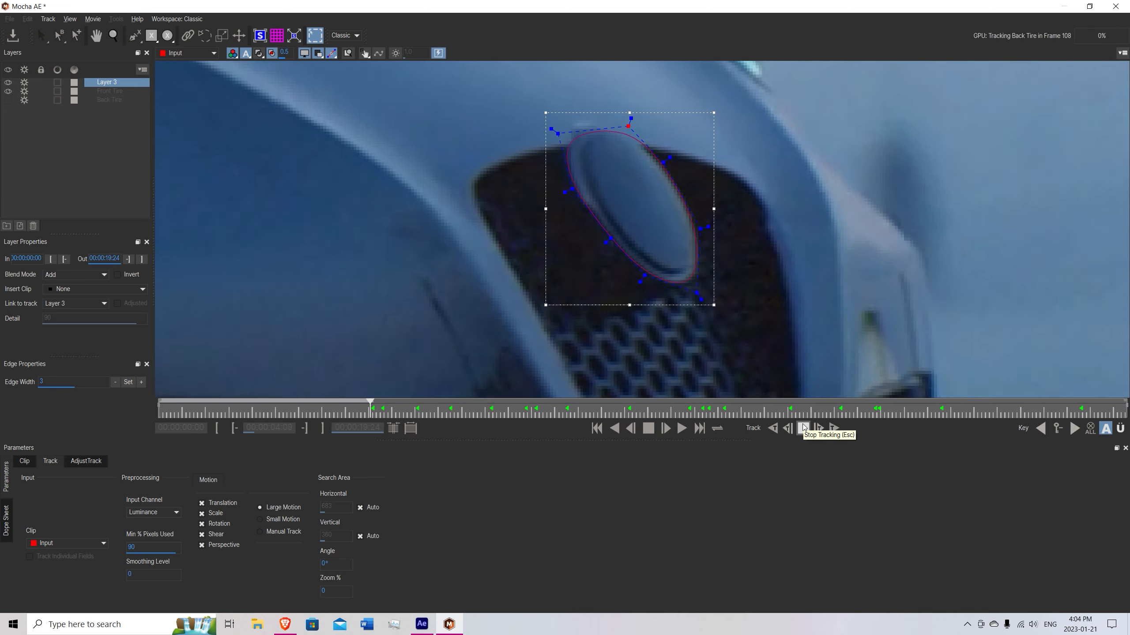
{"action": "left_click", "coordinate": [803, 429]}
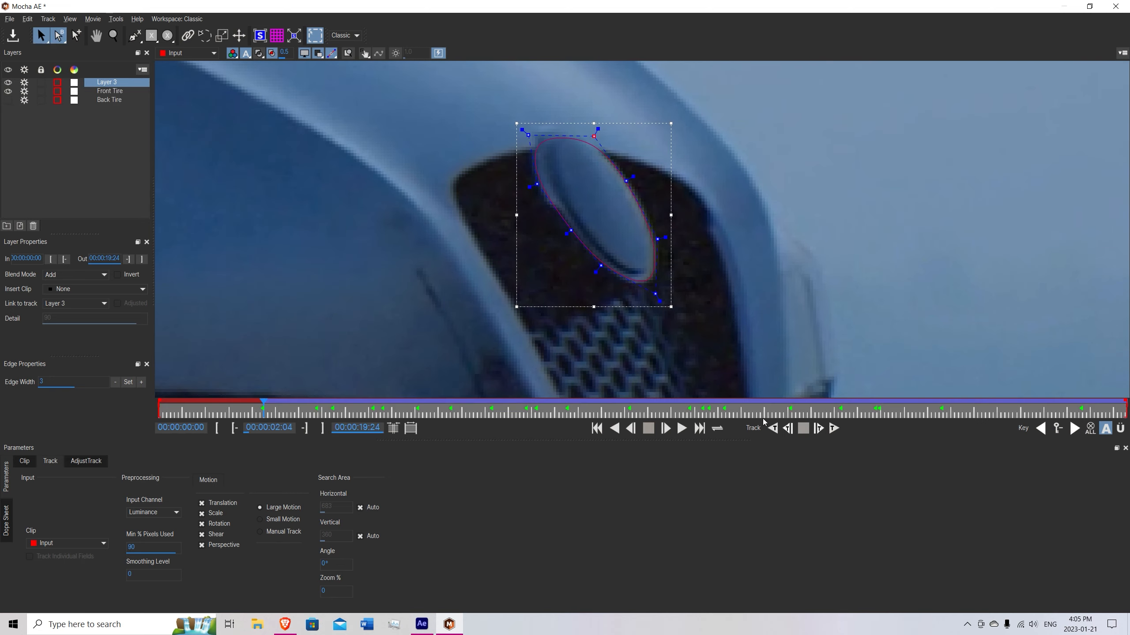
{"action": "left_click", "coordinate": [772, 429]}
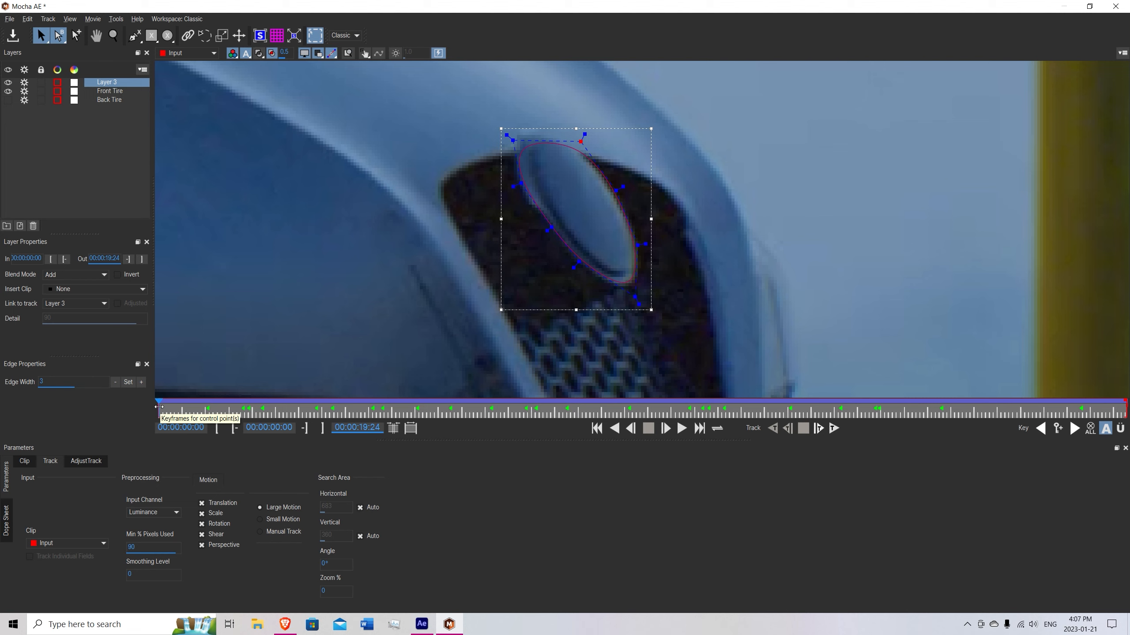
Check how well the spline follows the grille badge across the whole footage, ending at the first frame.
{"action": "left_click_drag", "start_coordinate": [158, 407], "coordinate": [1024, 404]}
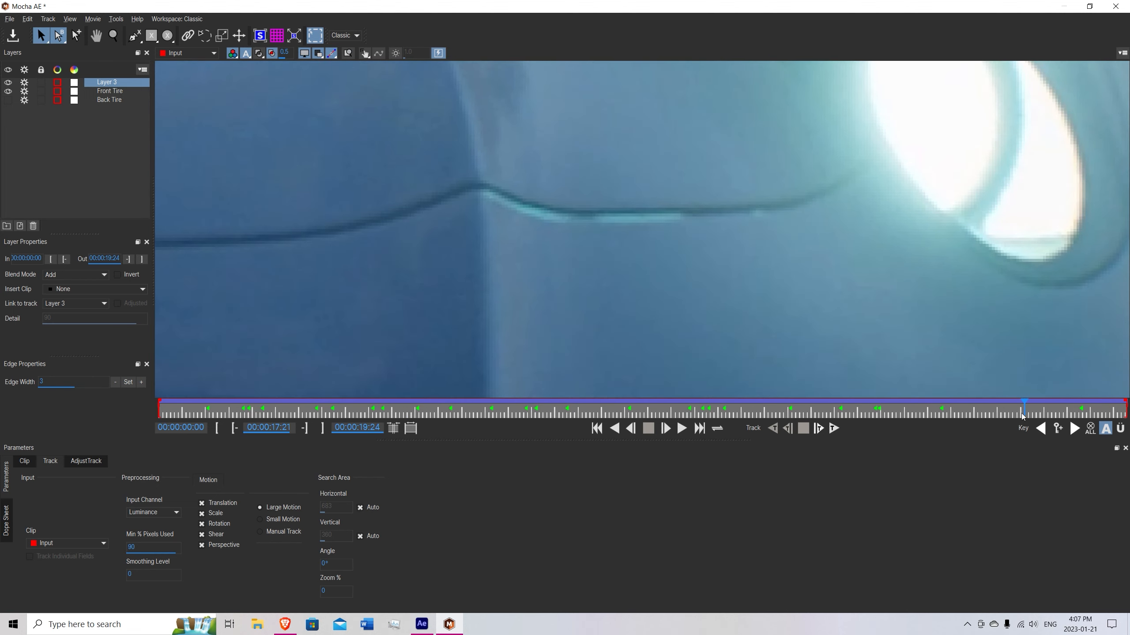
{"action": "key", "text": "z"}
{"action": "left_click_drag", "start_coordinate": [645, 234], "coordinate": [656, 393]}
{"action": "left_click_drag", "start_coordinate": [597, 265], "coordinate": [584, 377]}
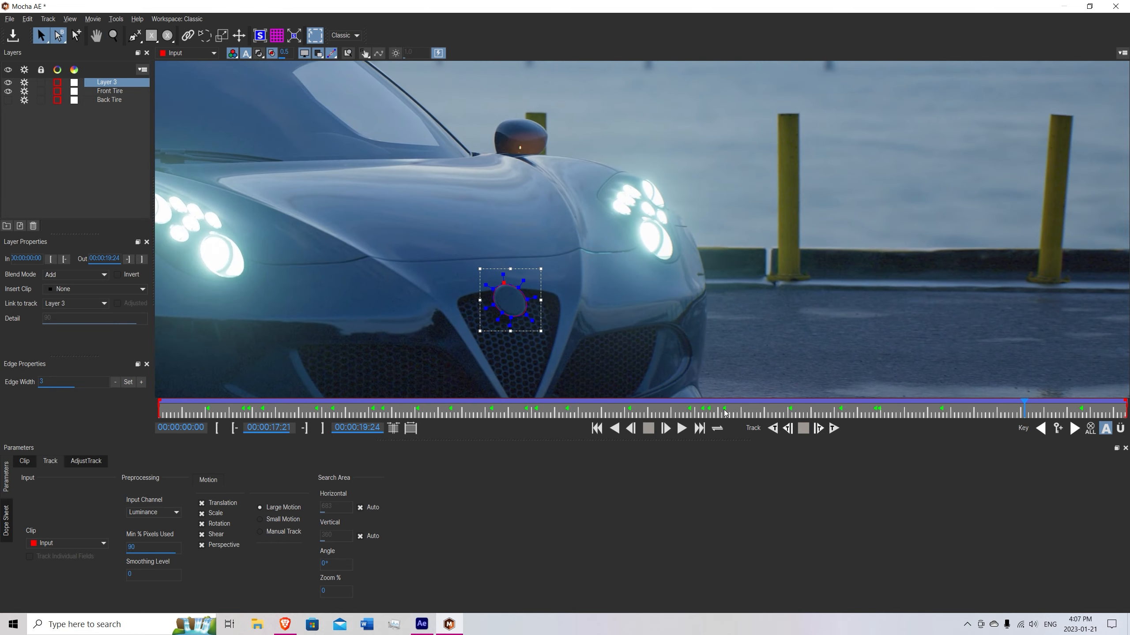
{"action": "left_click_drag", "start_coordinate": [1023, 407], "coordinate": [682, 407]}
{"action": "left_click_drag", "start_coordinate": [442, 423], "coordinate": [151, 402]}
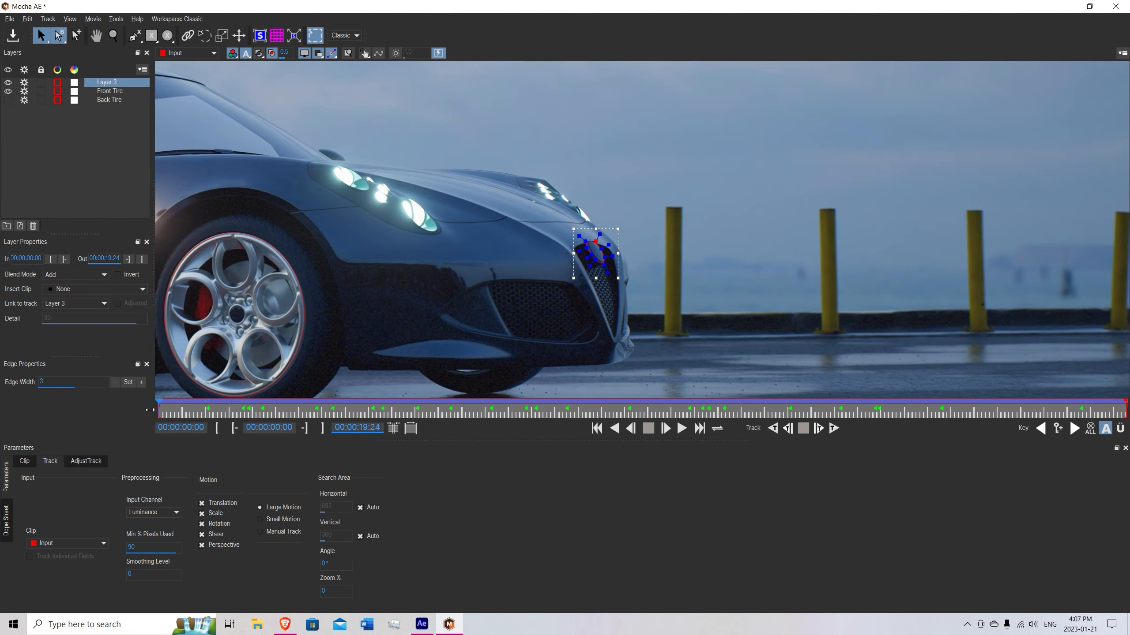
Rename the badge's tracked layer as Logo.
{"action": "double_click", "coordinate": [109, 83]}
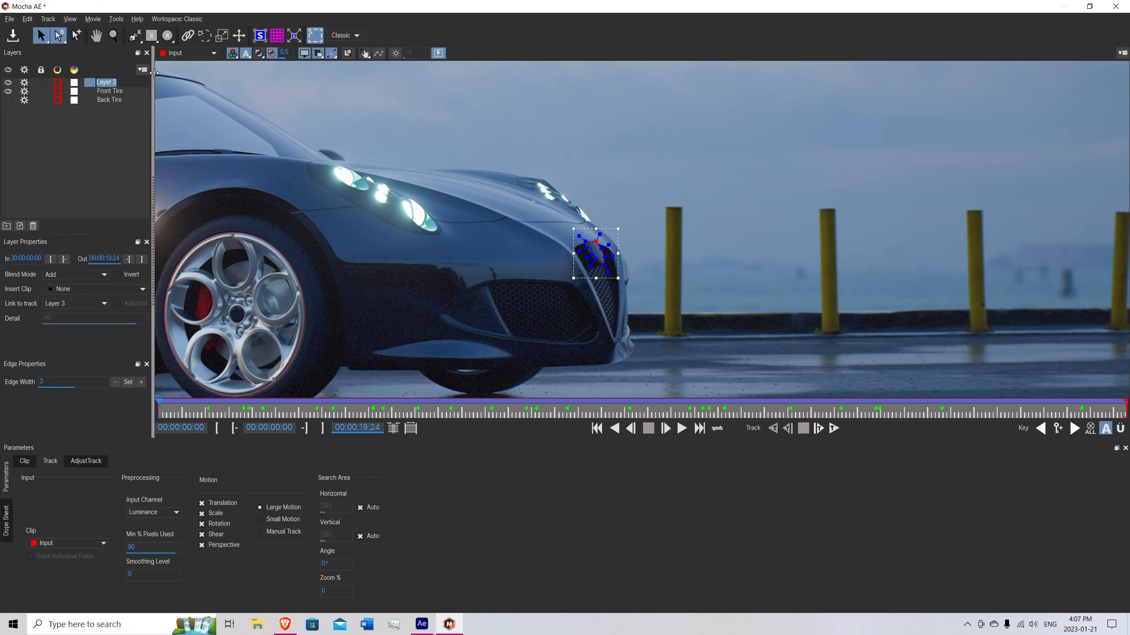
{"action": "type", "text": "Lo"}
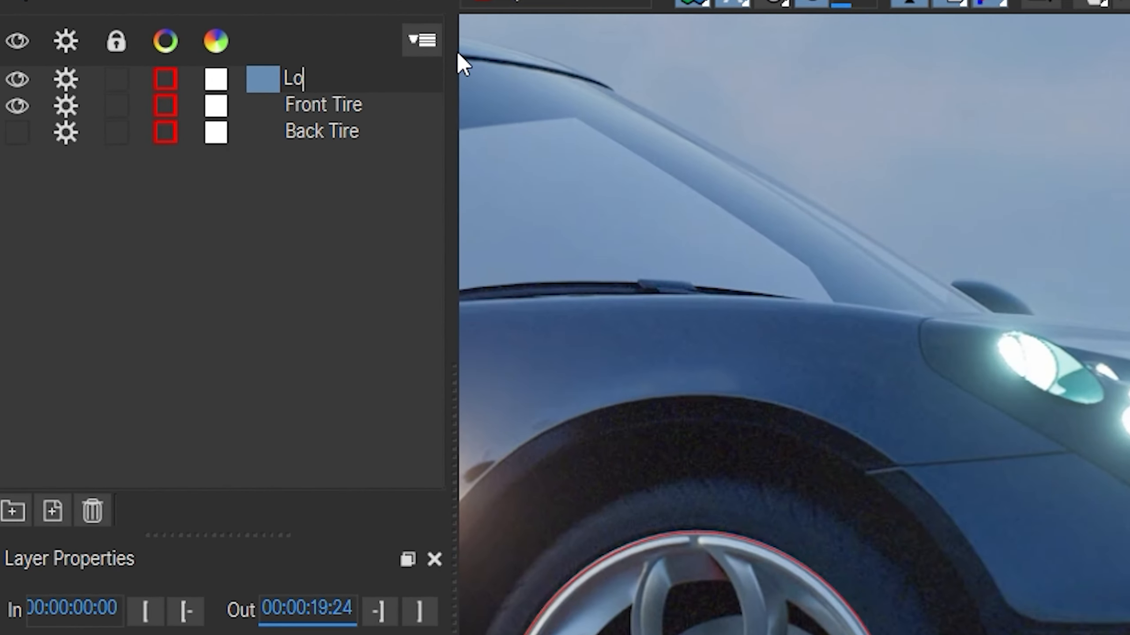
{"action": "type", "text": "fo"}
{"action": "key", "text": "BackSpace"}
{"action": "key", "text": "BackSpace"}
{"action": "type", "text": "go"}
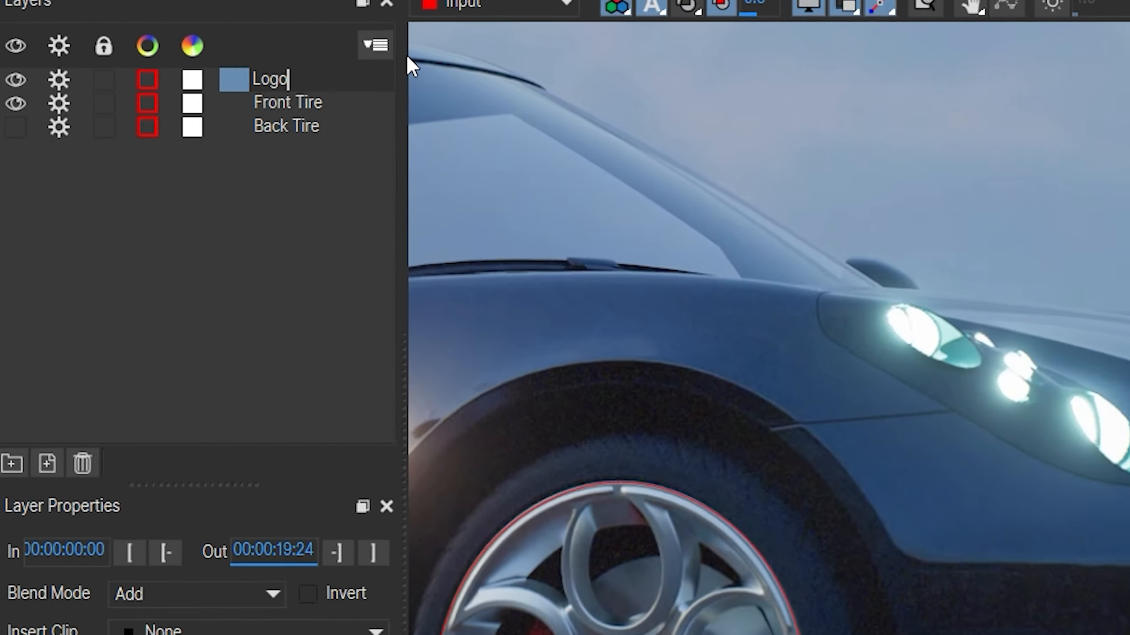
Confirm the badge layer's new name, save the Mocha project and return to the After Effects composition.
{"action": "key", "text": "Return"}
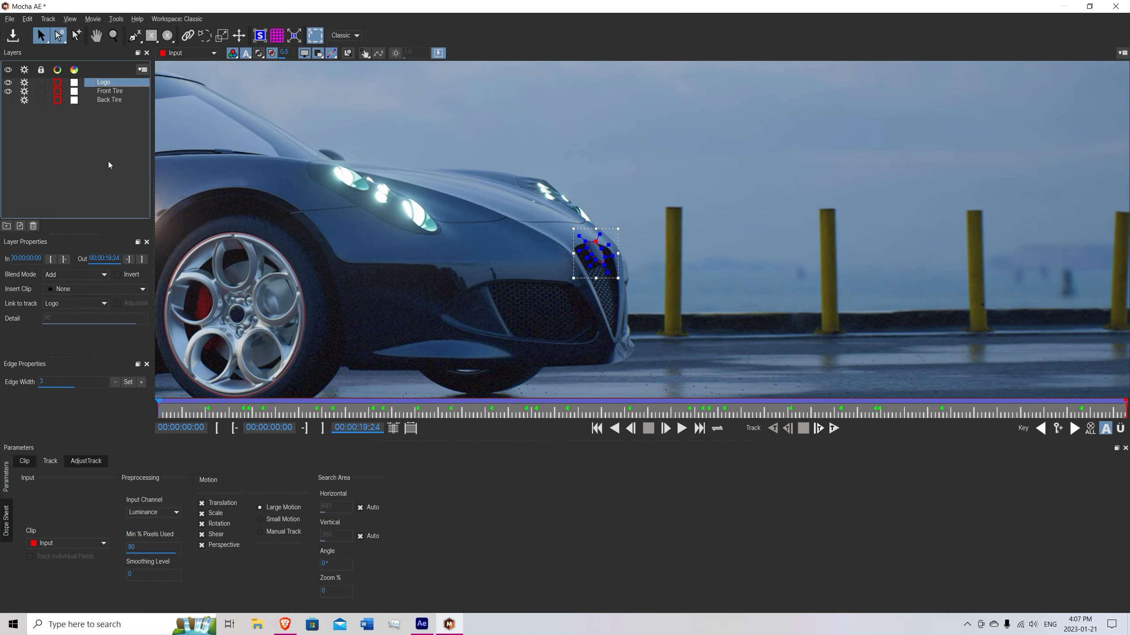
{"action": "left_click", "coordinate": [13, 35]}
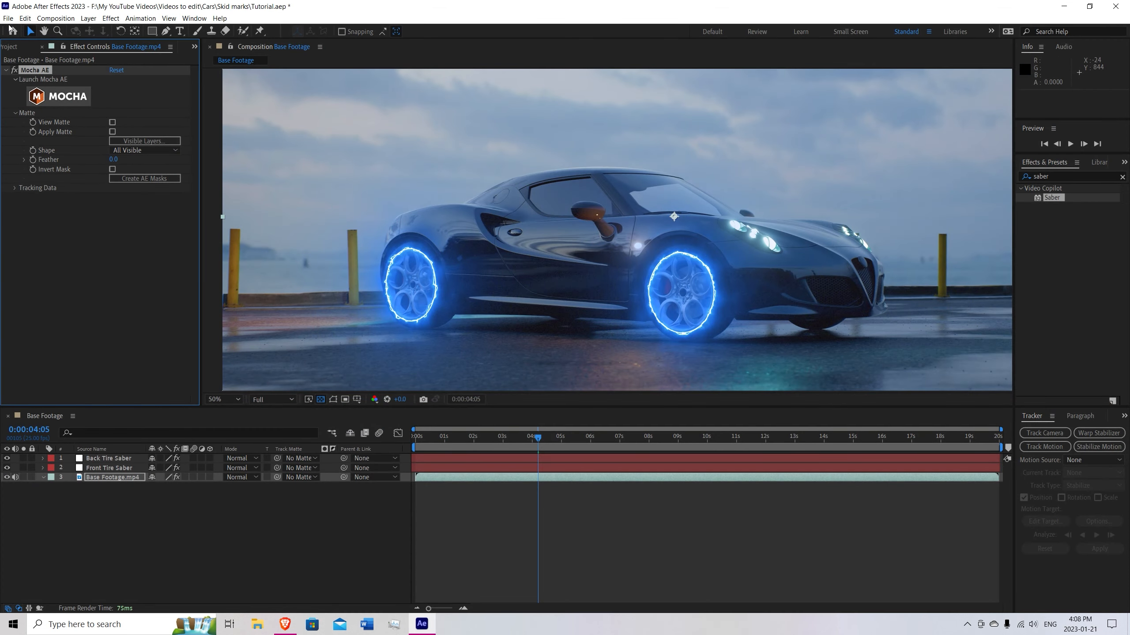
Create a white solid named Logo Saber at composition size, above the Base Footage layer.
{"action": "left_click", "coordinate": [120, 178]}
{"action": "right_click", "coordinate": [114, 486]}
{"action": "mouse_move", "coordinate": [129, 493]}
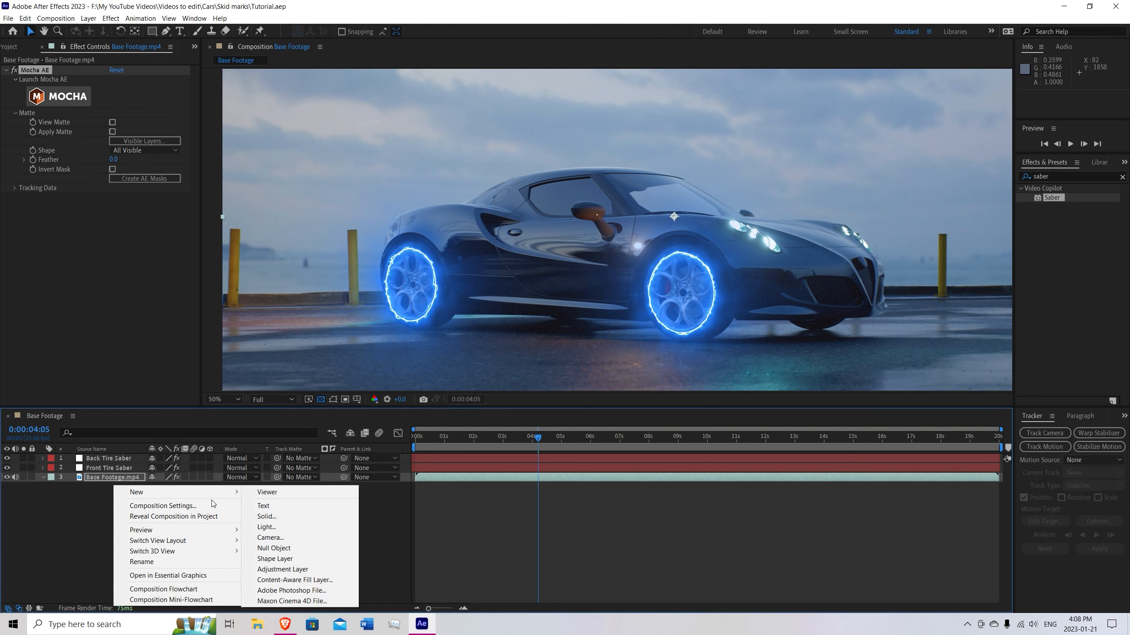
{"action": "left_click", "coordinate": [266, 518]}
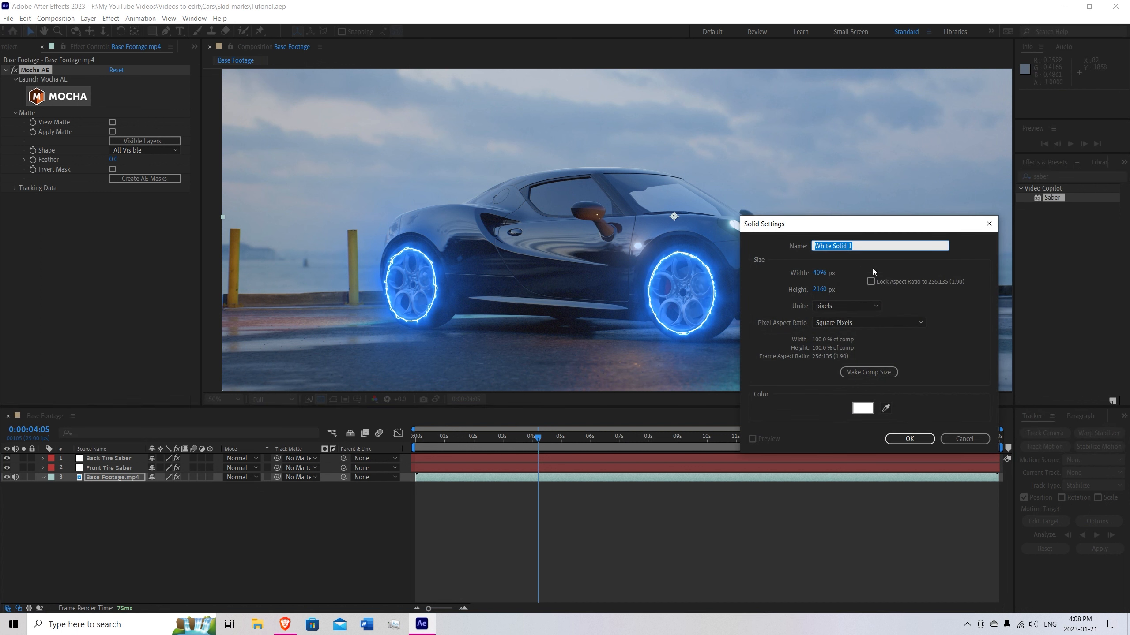
{"action": "type", "text": "Logo Saber"}
{"action": "key", "text": "Return"}
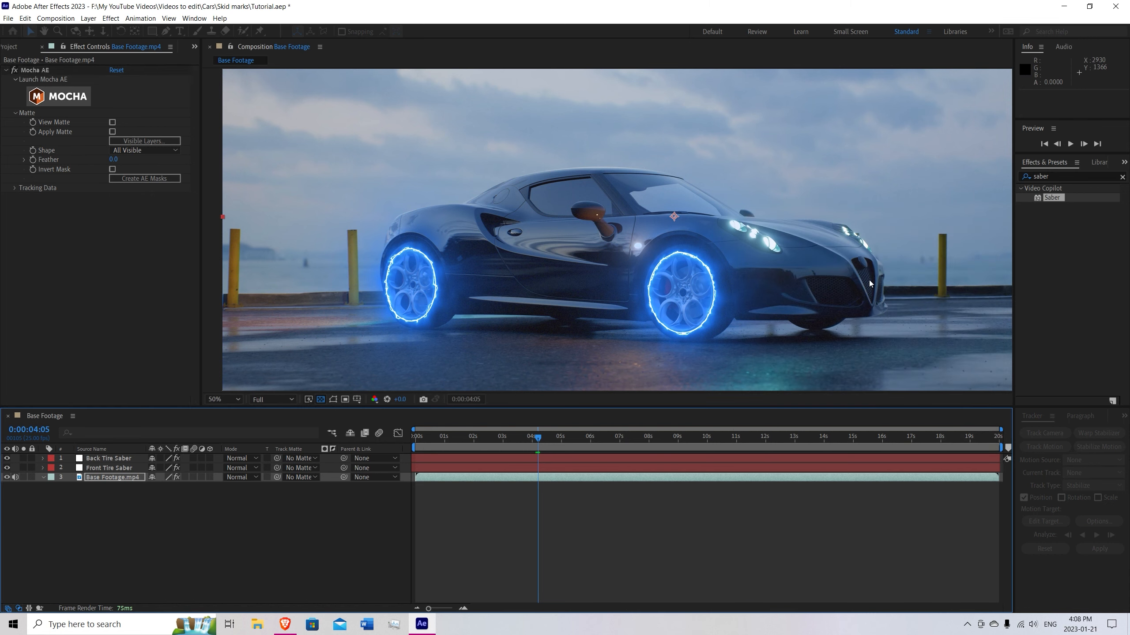
Make Logo the only visible Mocha layer on Base Footage and create an After Effects mask from it.
{"action": "left_click", "coordinate": [115, 487]}
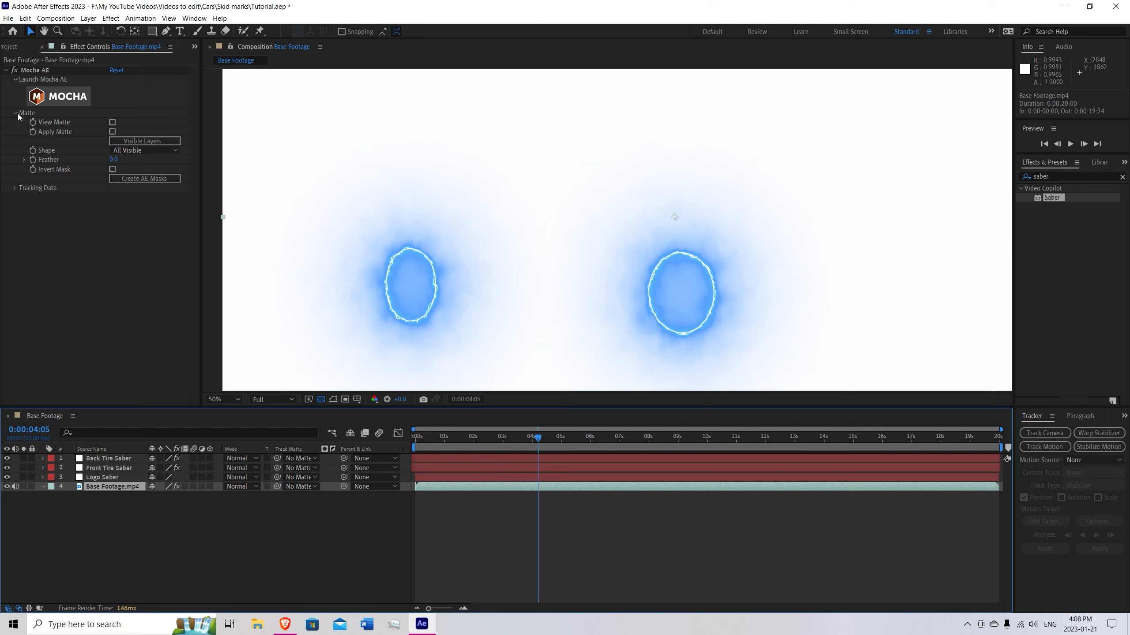
{"action": "left_click", "coordinate": [124, 139]}
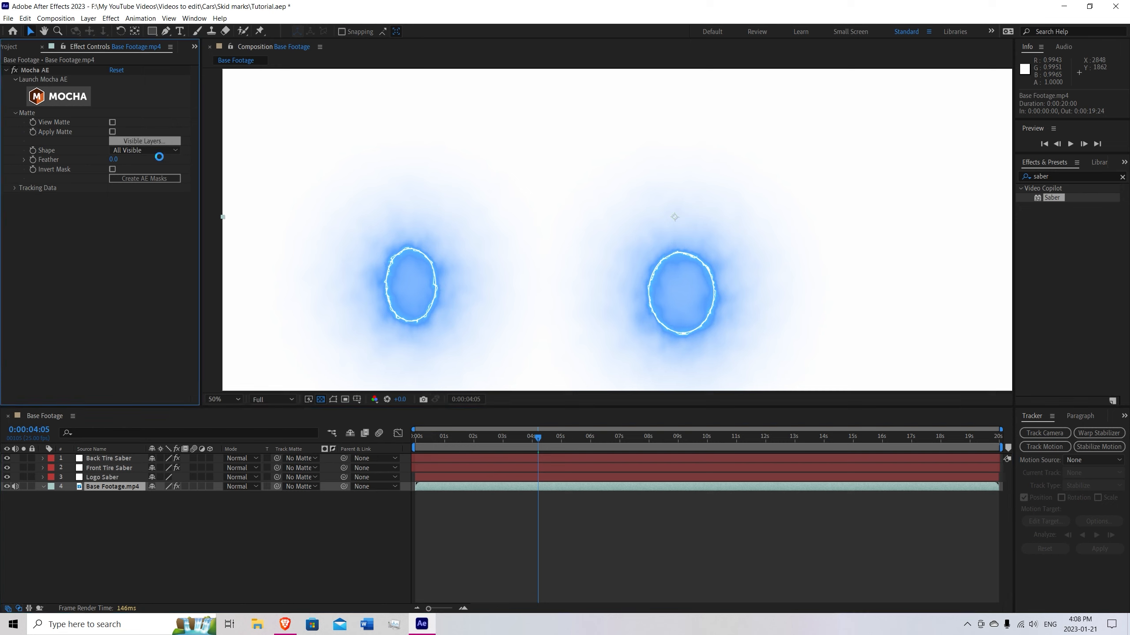
{"action": "scroll", "coordinate": [541, 302], "scroll_direction": "down", "scroll_amount": 1}
{"action": "scroll", "coordinate": [539, 297], "scroll_direction": "up", "scroll_amount": 1}
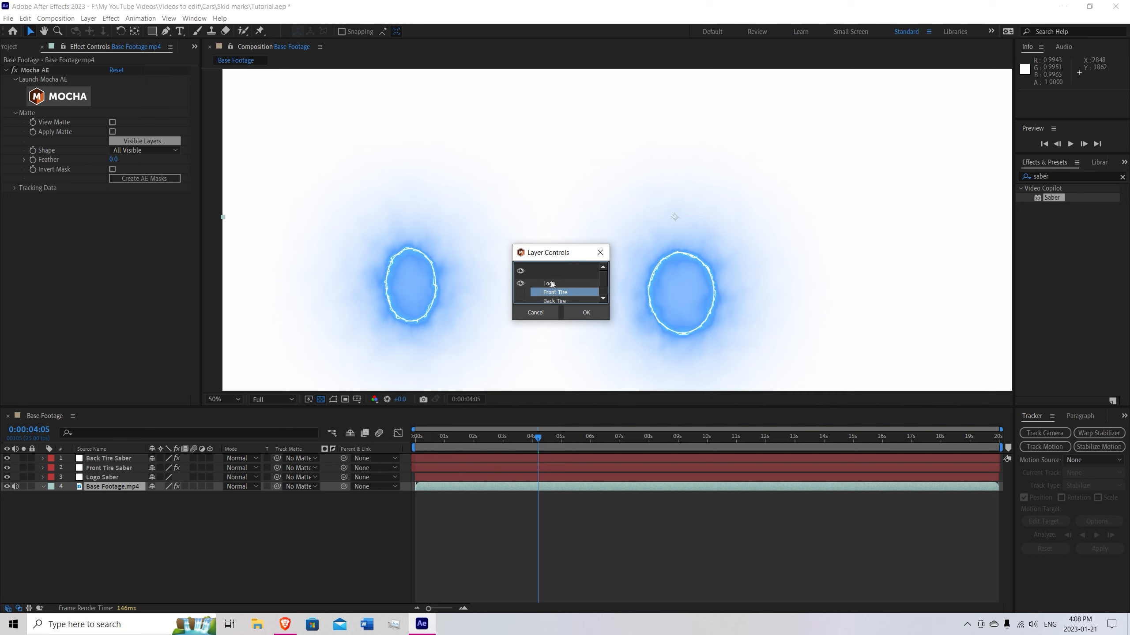
{"action": "left_click", "coordinate": [586, 313]}
{"action": "left_click", "coordinate": [145, 178]}
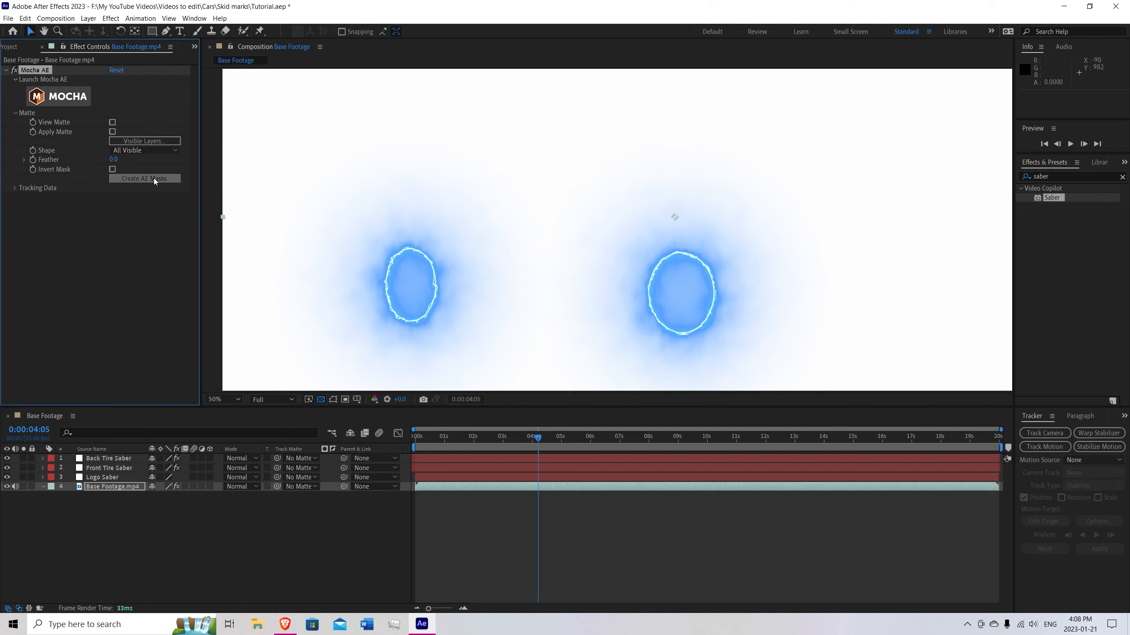
Cut the Logo mask from the Base Footage layer and paste it onto the Logo Saber solid.
{"action": "left_click", "coordinate": [75, 497]}
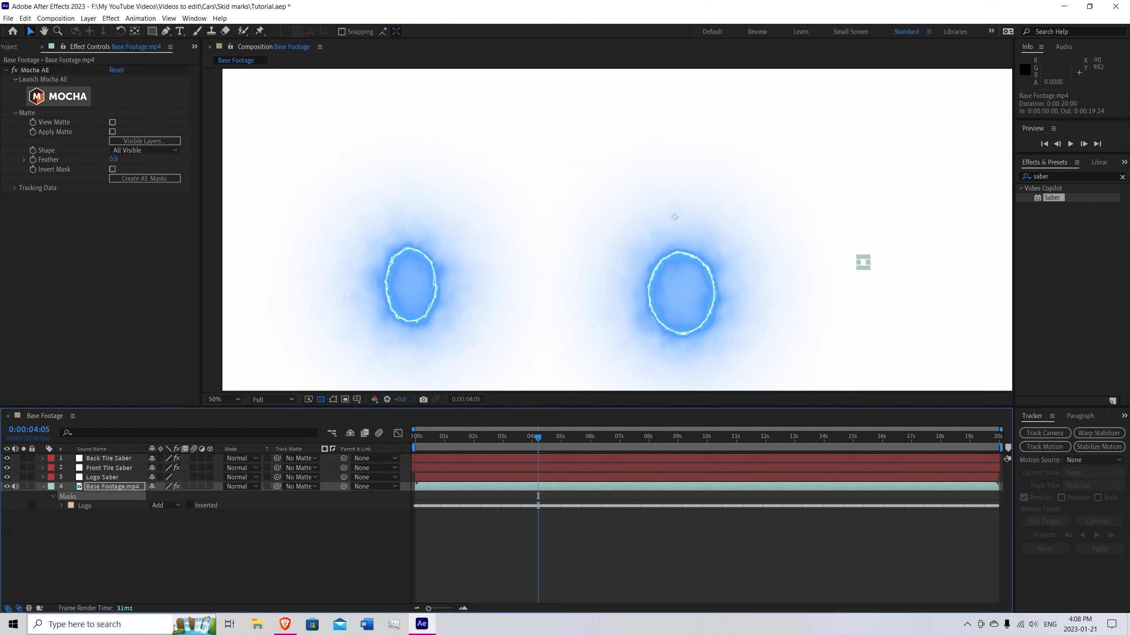
{"action": "key", "text": "Delete"}
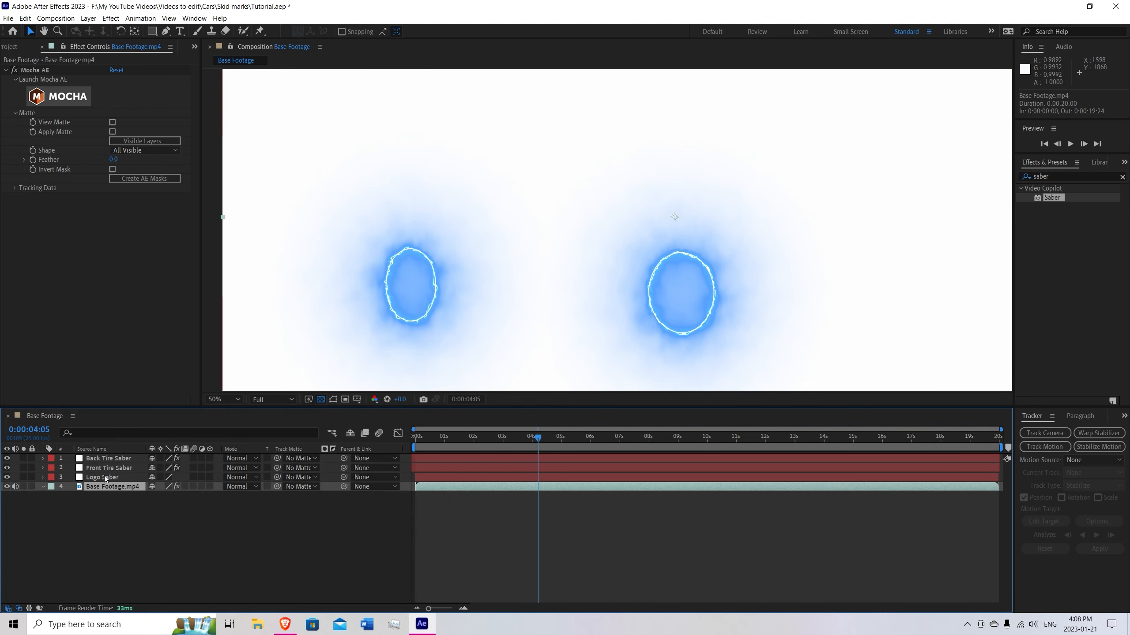
{"action": "left_click", "coordinate": [104, 476]}
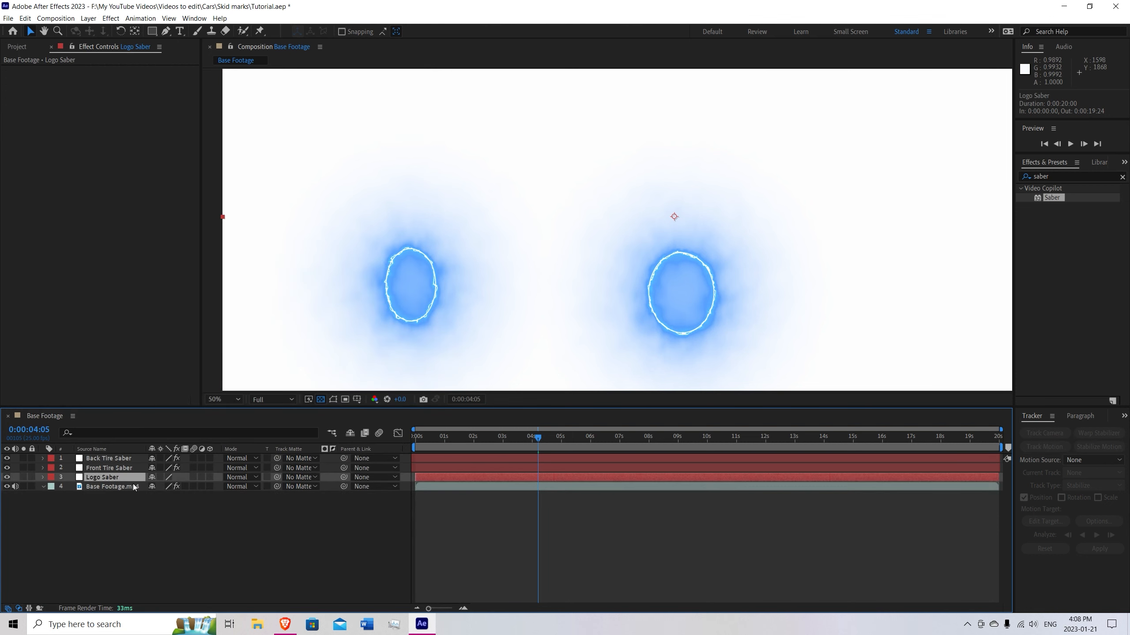
{"action": "left_click", "coordinate": [200, 534]}
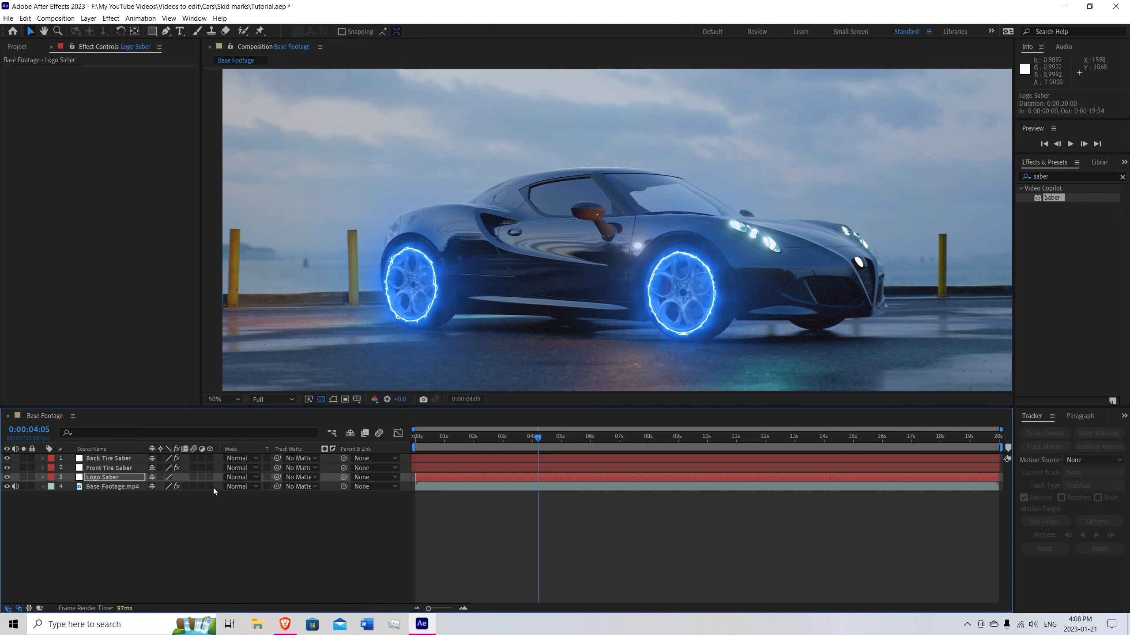
Shift the Logo Saber layer earlier so its mask keyframes start at the first frame, and extend its end to the composition's end.
{"action": "left_click", "coordinate": [116, 478]}
{"action": "key", "text": "m"}
{"action": "left_click_drag", "start_coordinate": [549, 477], "coordinate": [427, 473]}
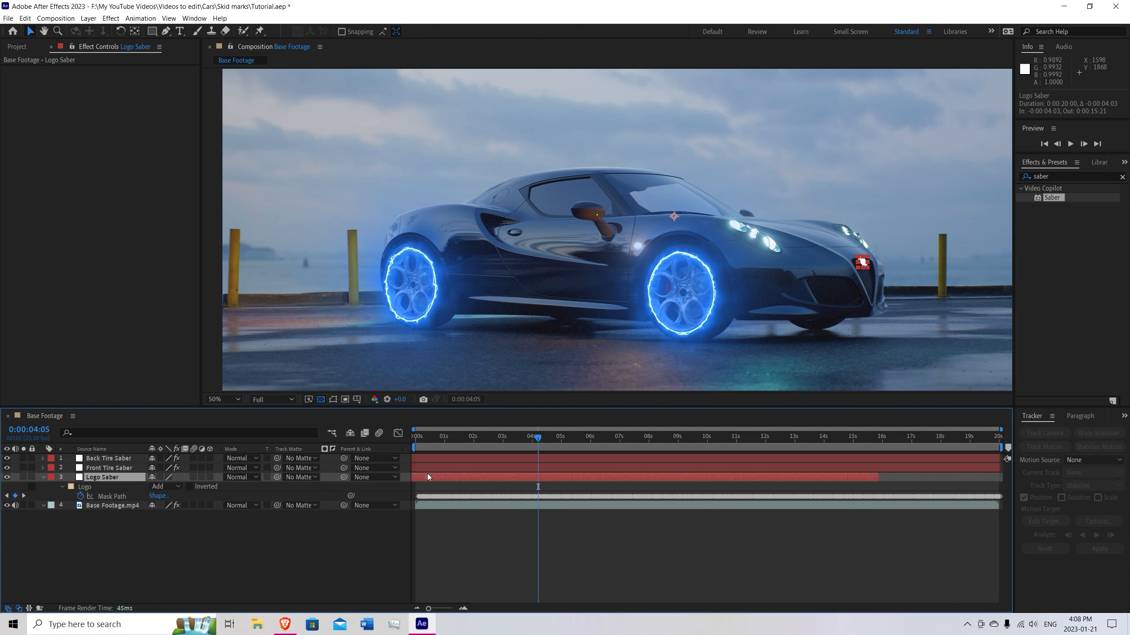
{"action": "left_click_drag", "start_coordinate": [424, 478], "coordinate": [430, 478]}
{"action": "scroll", "coordinate": [437, 539], "scroll_direction": "up", "scroll_amount": 5}
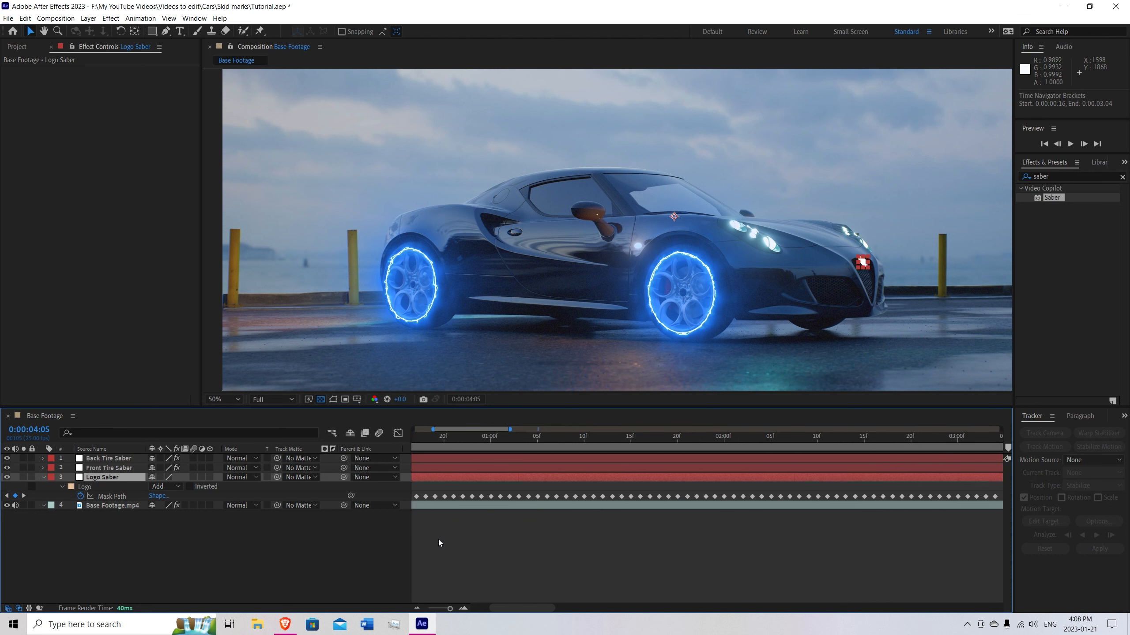
{"action": "scroll", "coordinate": [789, 528], "scroll_direction": "left", "scroll_amount": 5}
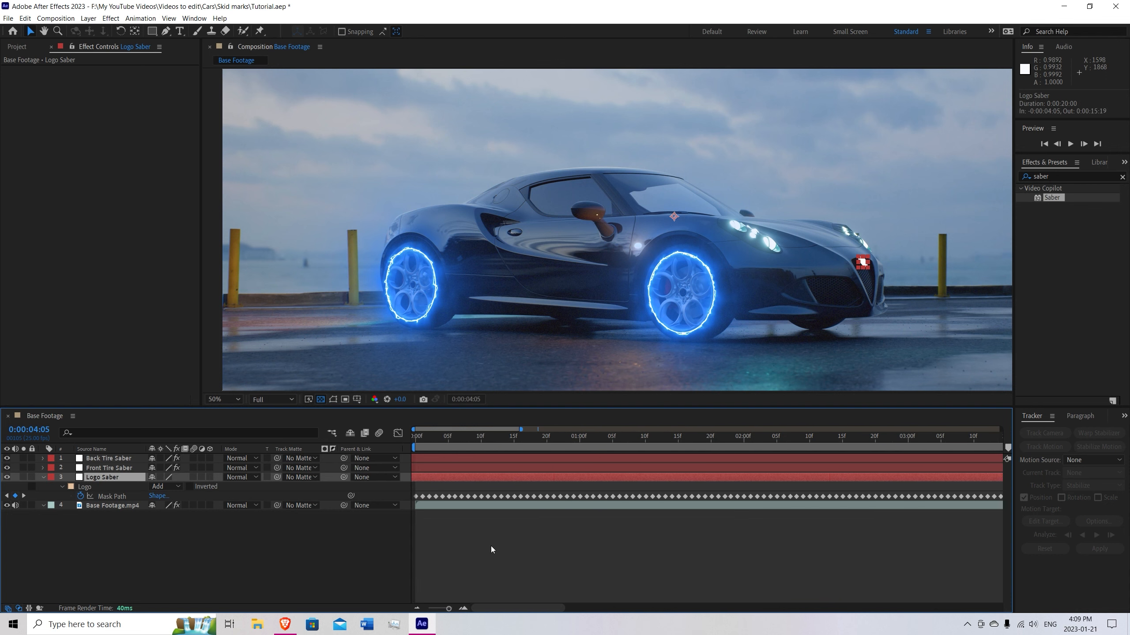
{"action": "scroll", "coordinate": [566, 526], "scroll_direction": "down", "scroll_amount": 8}
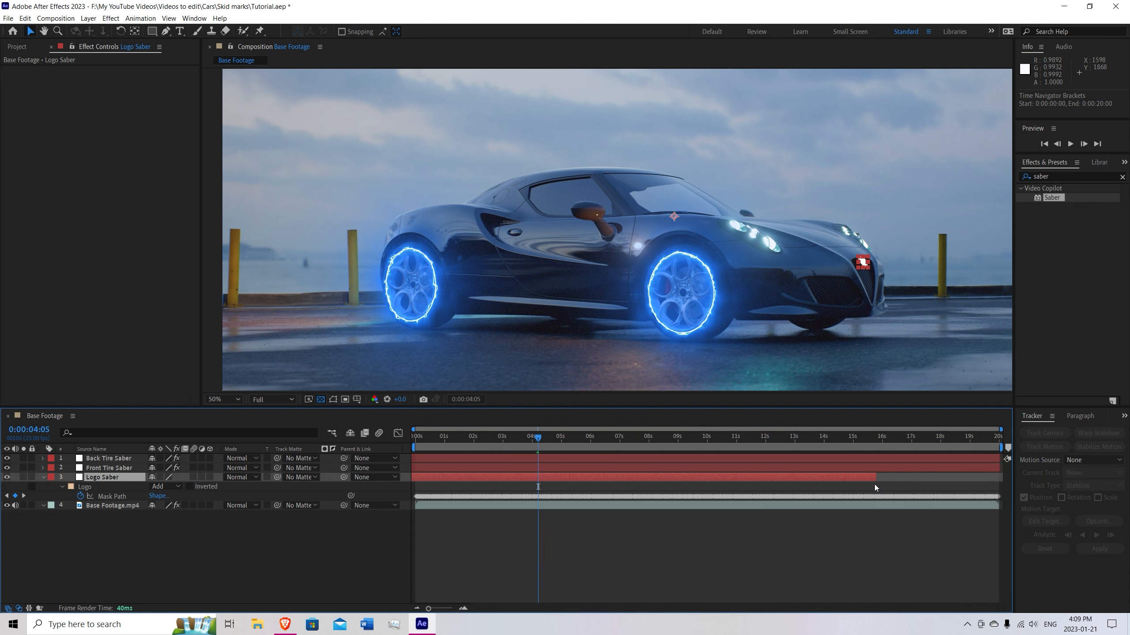
{"action": "left_click_drag", "start_coordinate": [875, 477], "coordinate": [999, 480]}
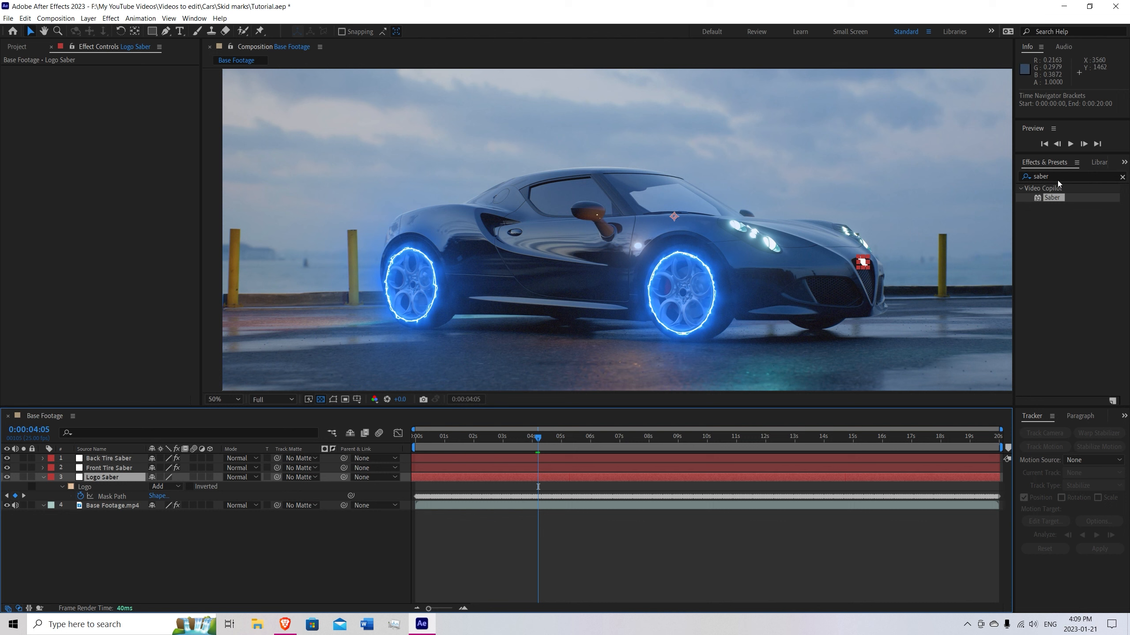
Find the Saber effect and apply it to the Logo Saber layer.
{"action": "left_click", "coordinate": [1122, 177]}
{"action": "type", "text": "sabe"}
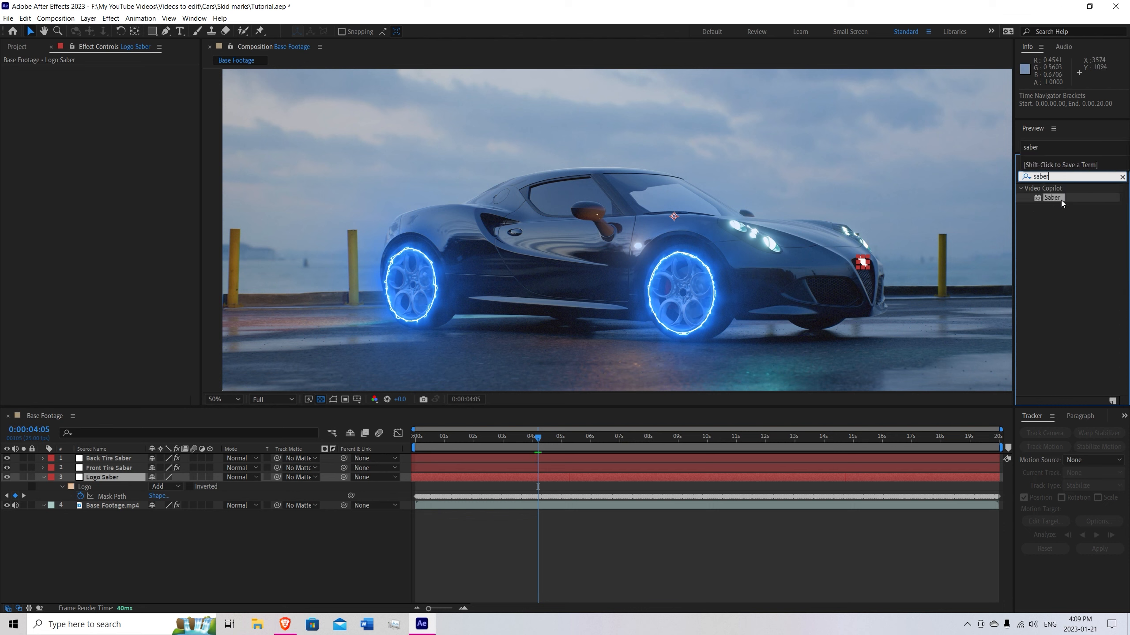
{"action": "left_click_drag", "start_coordinate": [1056, 197], "coordinate": [114, 485]}
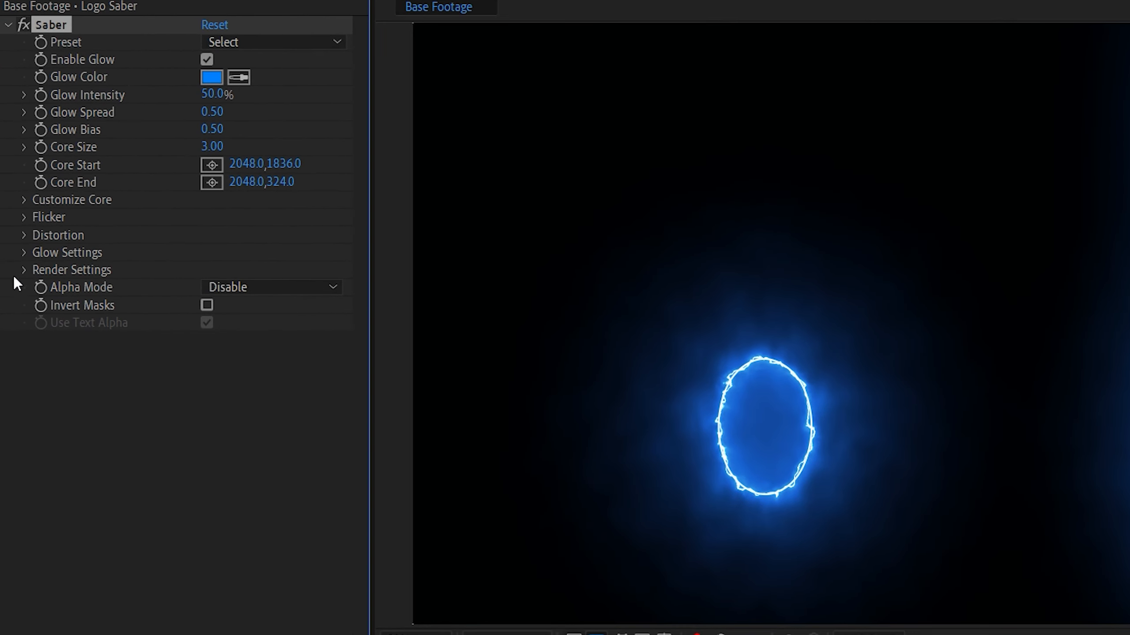
Set the Logo Saber effect's Composite Settings to Transparent and its Core Type to Layer Masks.
{"action": "left_click", "coordinate": [24, 270]}
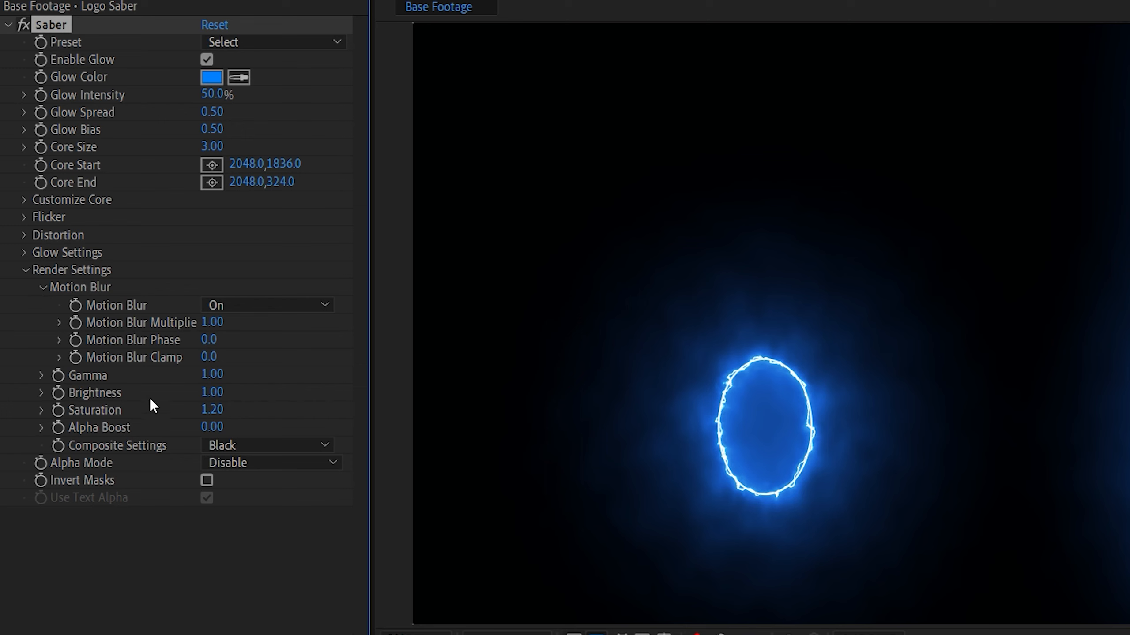
{"action": "left_click", "coordinate": [226, 445]}
{"action": "left_click", "coordinate": [239, 462]}
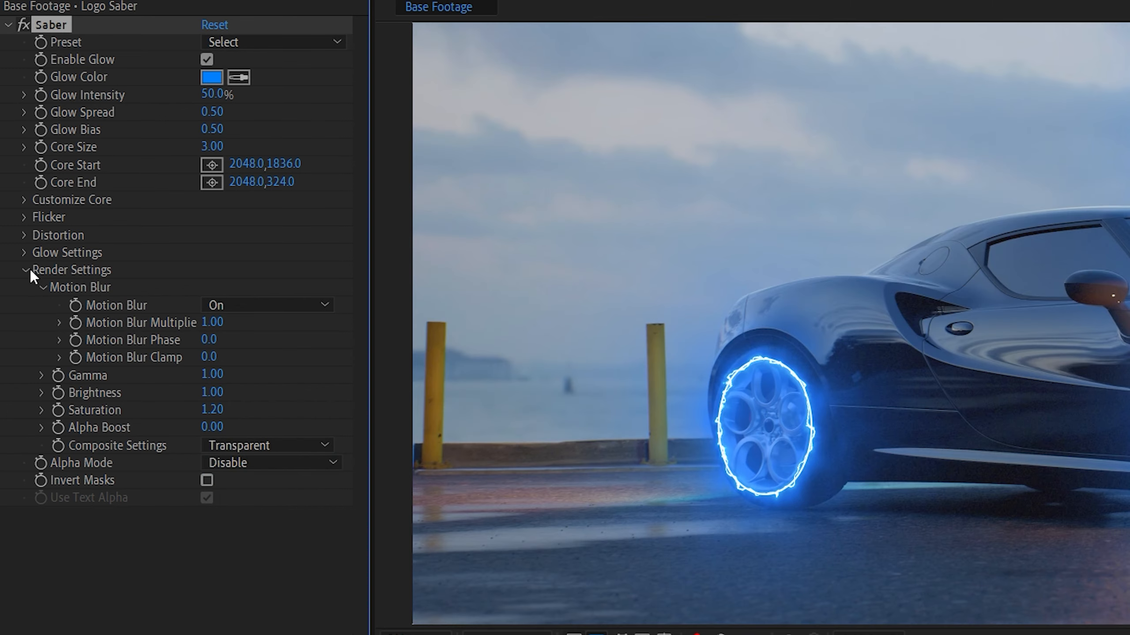
{"action": "left_click", "coordinate": [25, 201]}
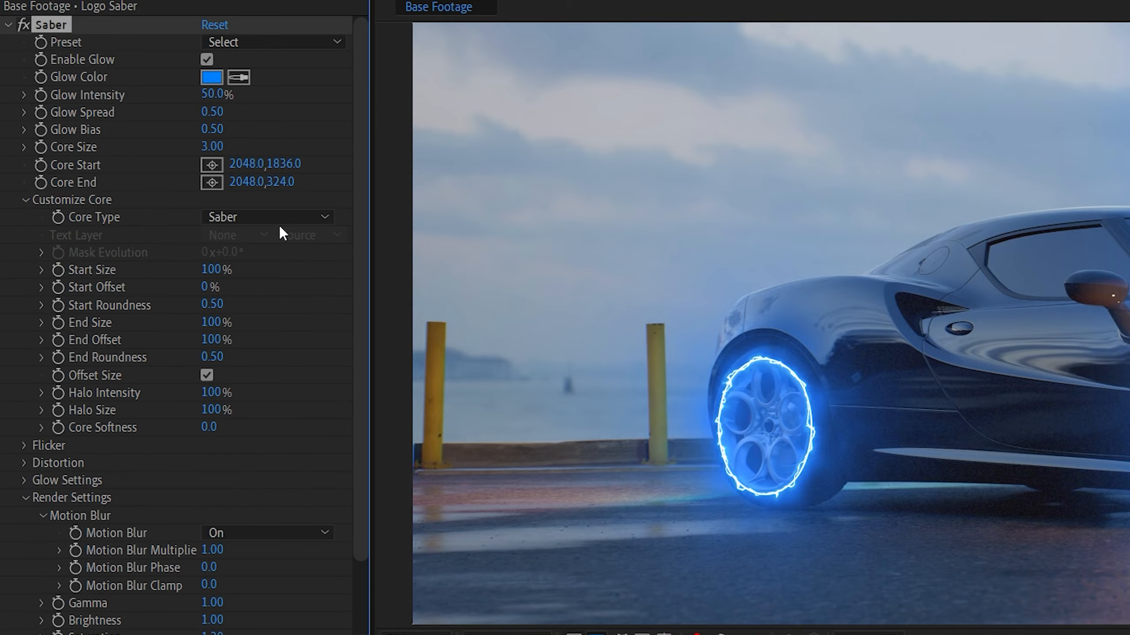
{"action": "left_click", "coordinate": [253, 216]}
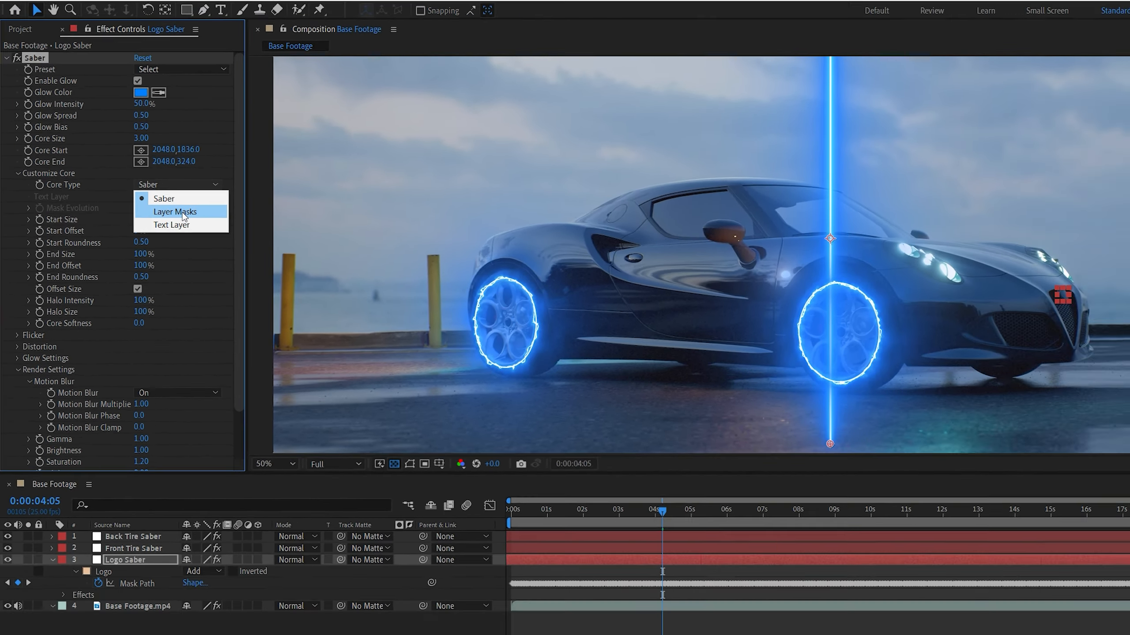
{"action": "left_click", "coordinate": [276, 259]}
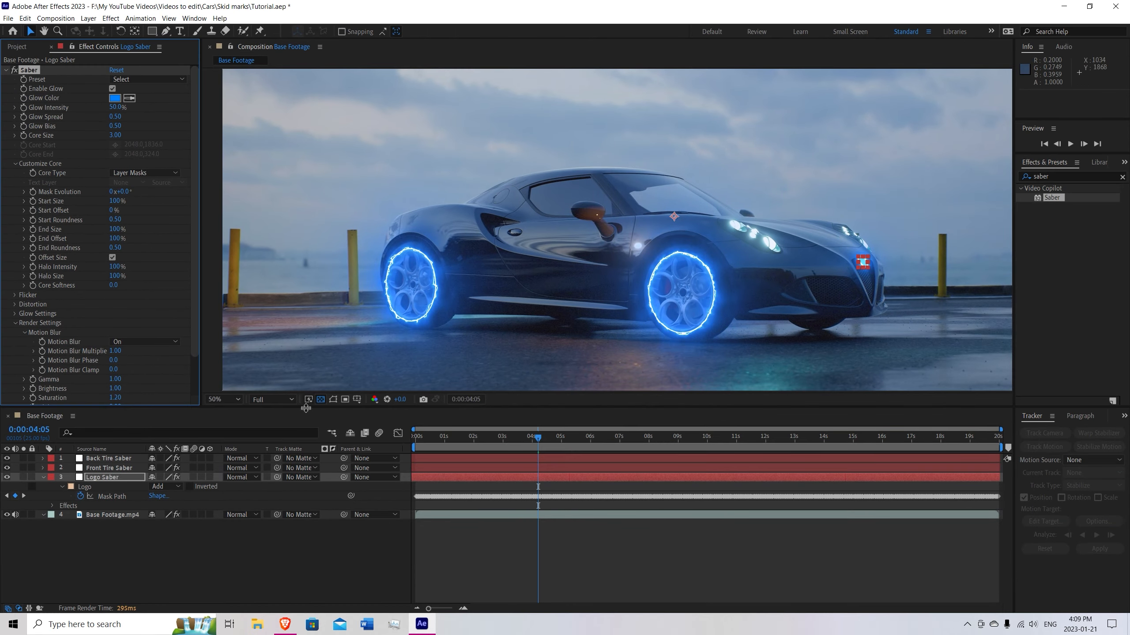
Inspect the glow around the grille logo and front wheel up close, without the mask outline.
{"action": "left_click", "coordinate": [330, 401]}
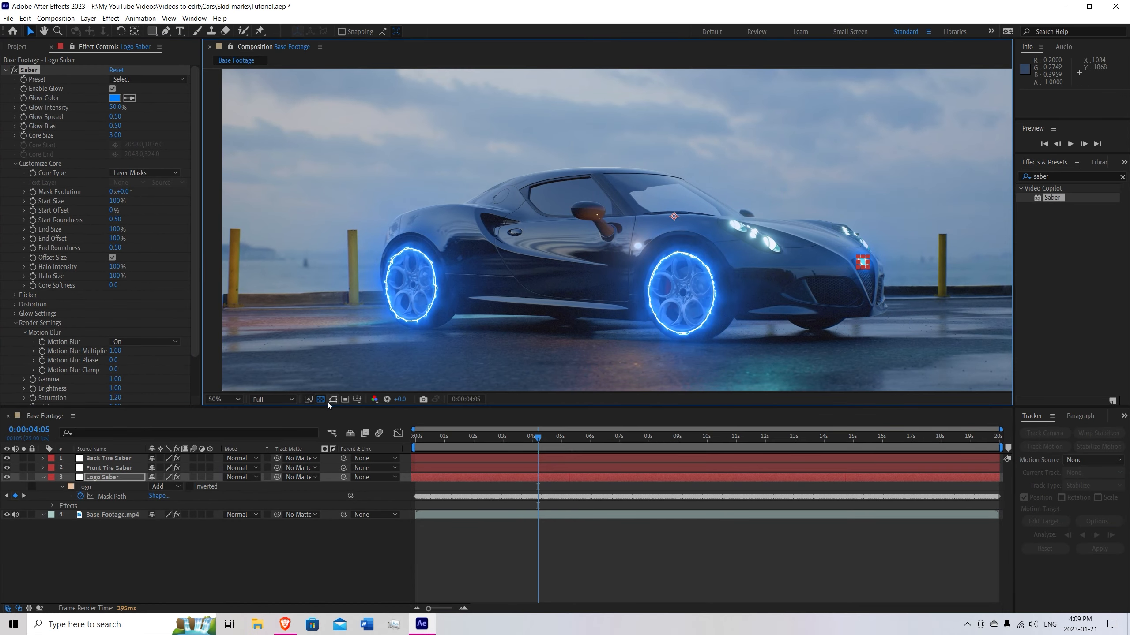
{"action": "left_click", "coordinate": [351, 339]}
{"action": "key", "text": "h"}
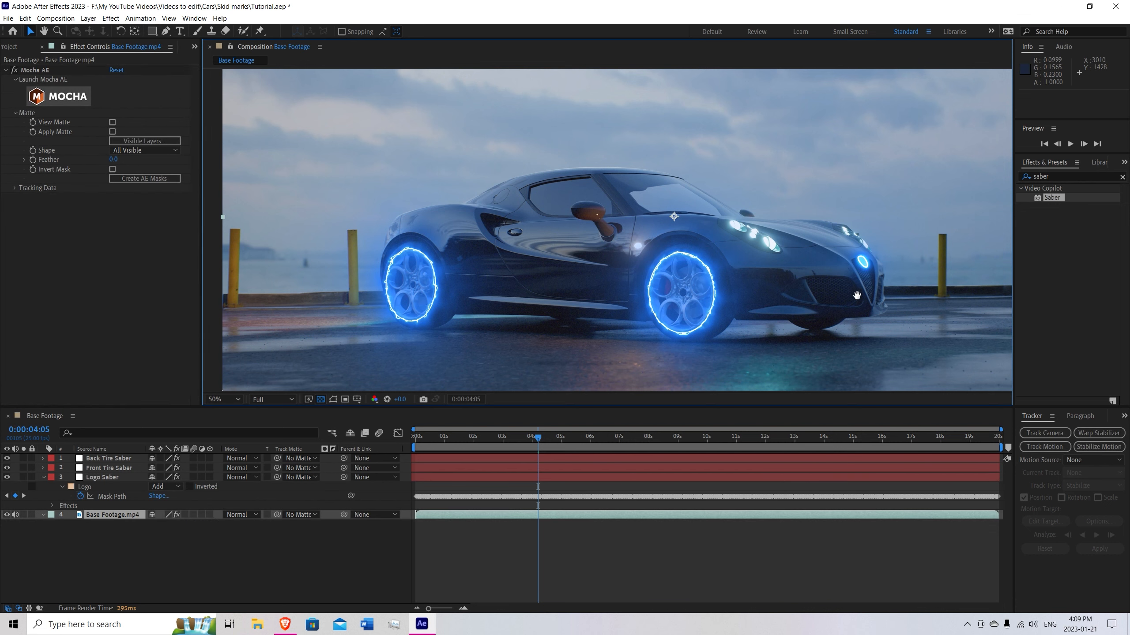
{"action": "left_click_drag", "start_coordinate": [863, 295], "coordinate": [740, 302]}
{"action": "scroll", "coordinate": [734, 297], "scroll_direction": "up", "scroll_amount": 4}
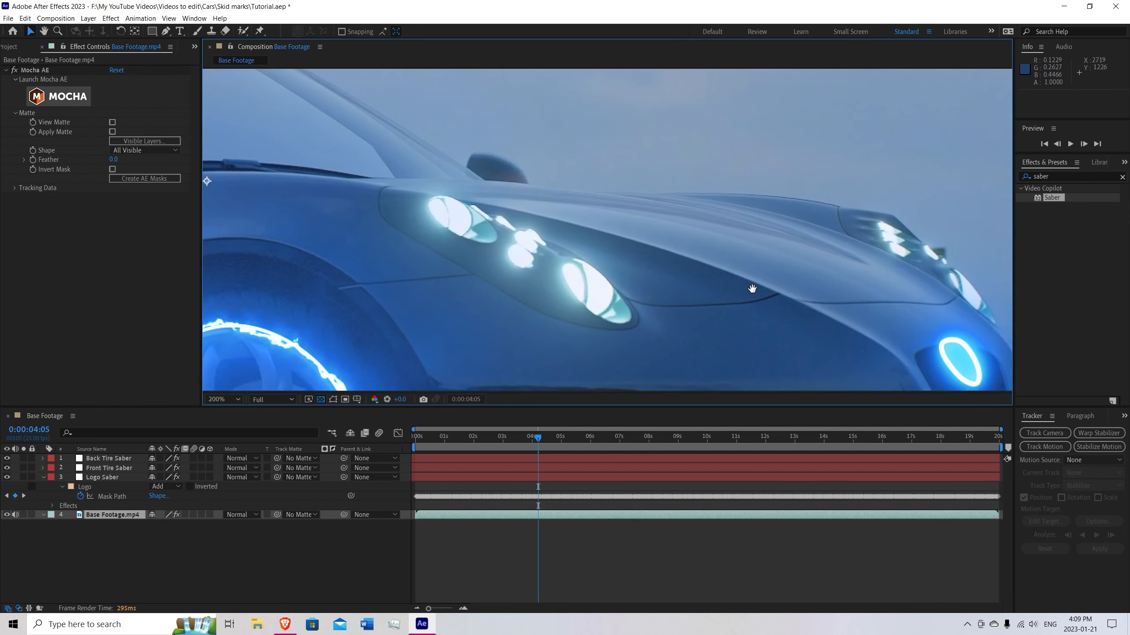
{"action": "scroll", "coordinate": [698, 290], "scroll_direction": "down", "scroll_amount": 1}
{"action": "left_click_drag", "start_coordinate": [530, 272], "coordinate": [648, 272]}
{"action": "left_click_drag", "start_coordinate": [803, 289], "coordinate": [725, 279]}
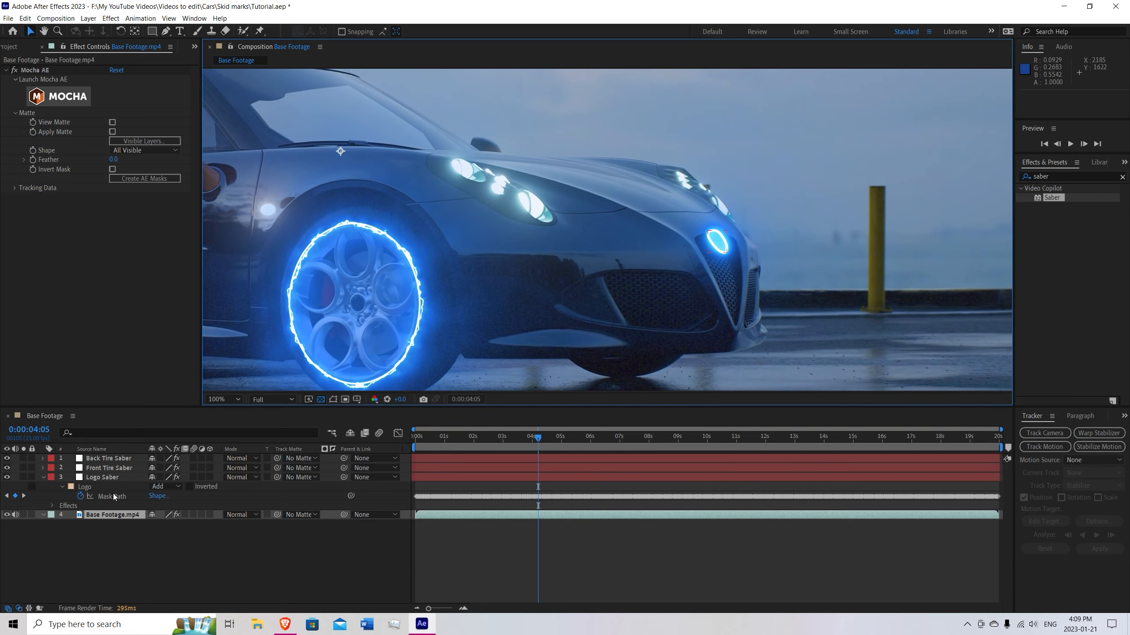
Apply the Energize preset to the Saber effect on the Logo Saber layer.
{"action": "left_click", "coordinate": [89, 486]}
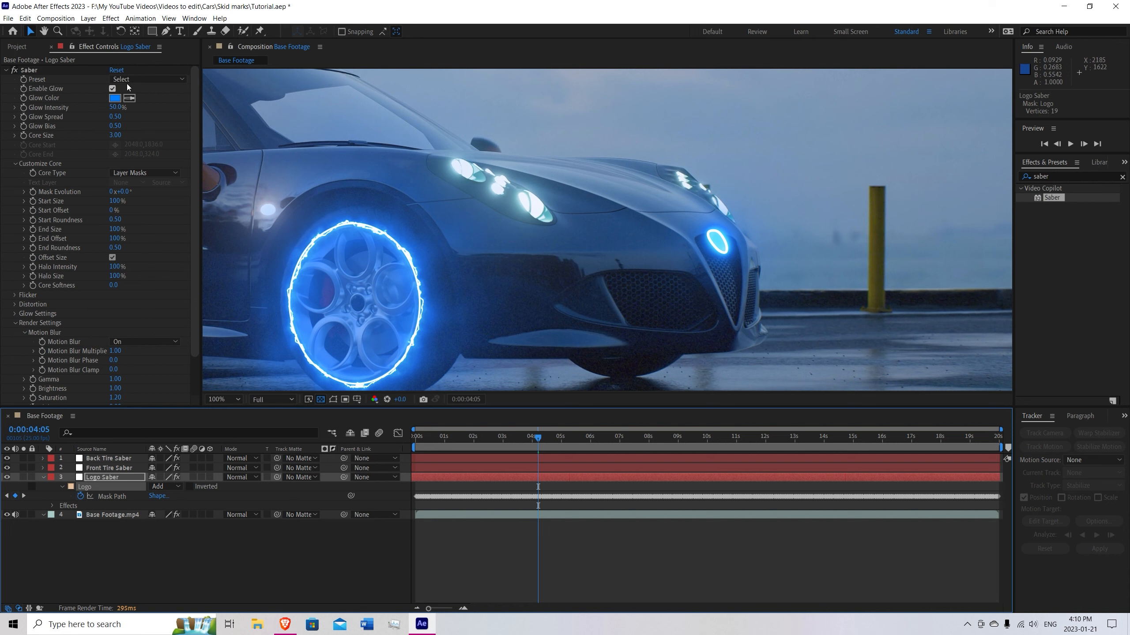
{"action": "left_click", "coordinate": [173, 80]}
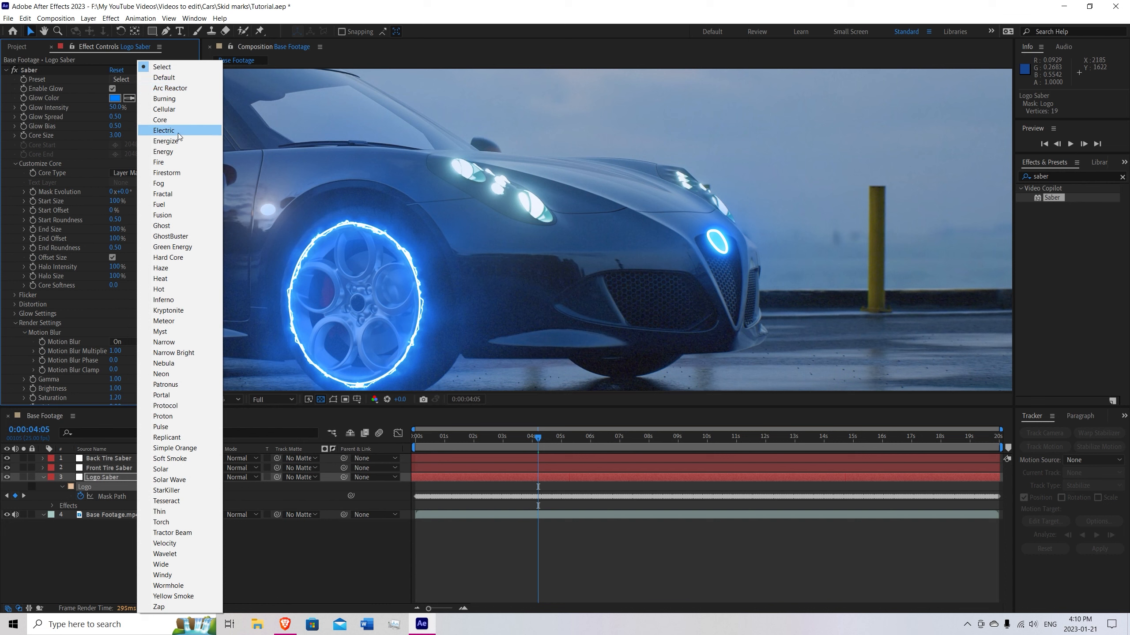
{"action": "left_click", "coordinate": [160, 91]}
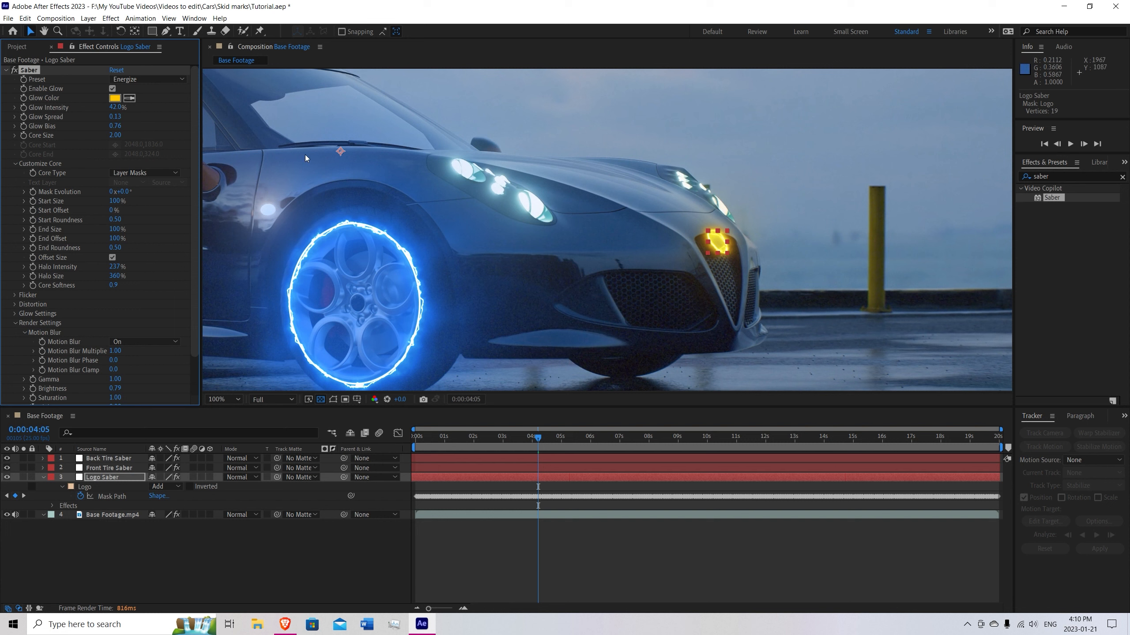
Match the Logo Saber glow color to the front wheel's blue glow and adjust it to 1777E7.
{"action": "left_click", "coordinate": [132, 99]}
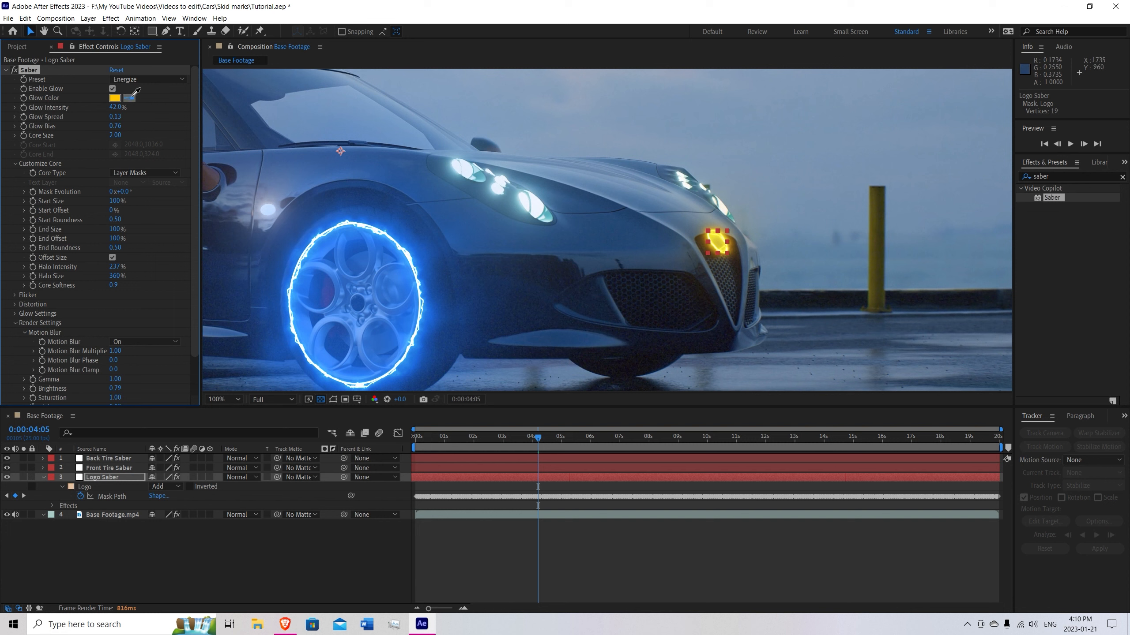
{"action": "left_click", "coordinate": [410, 253]}
{"action": "left_click", "coordinate": [129, 98]}
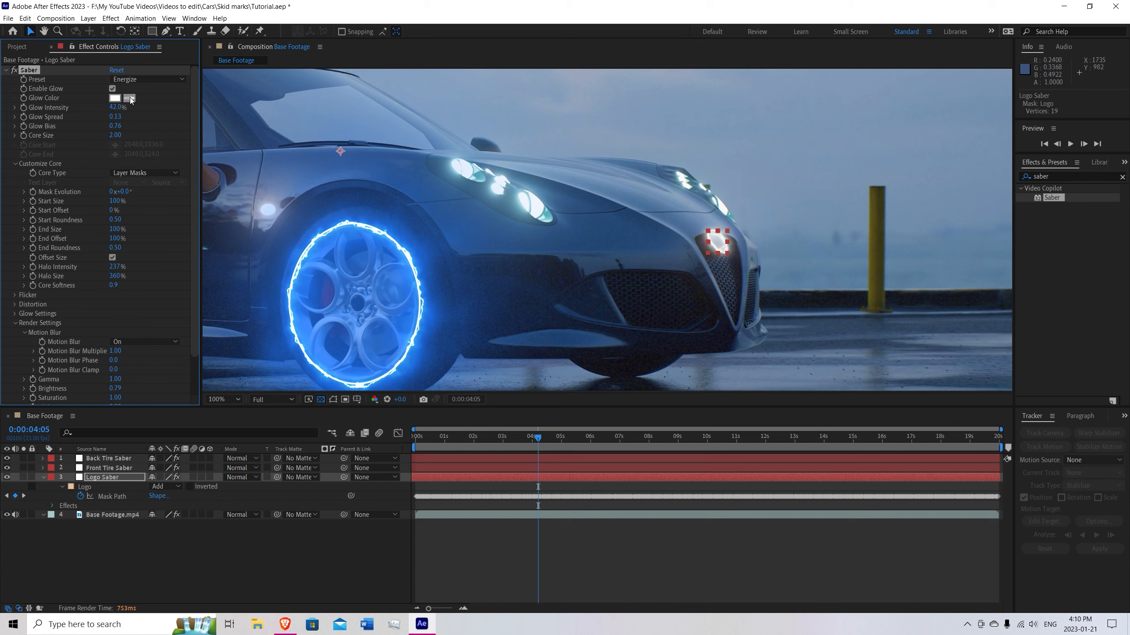
{"action": "left_click", "coordinate": [352, 220]}
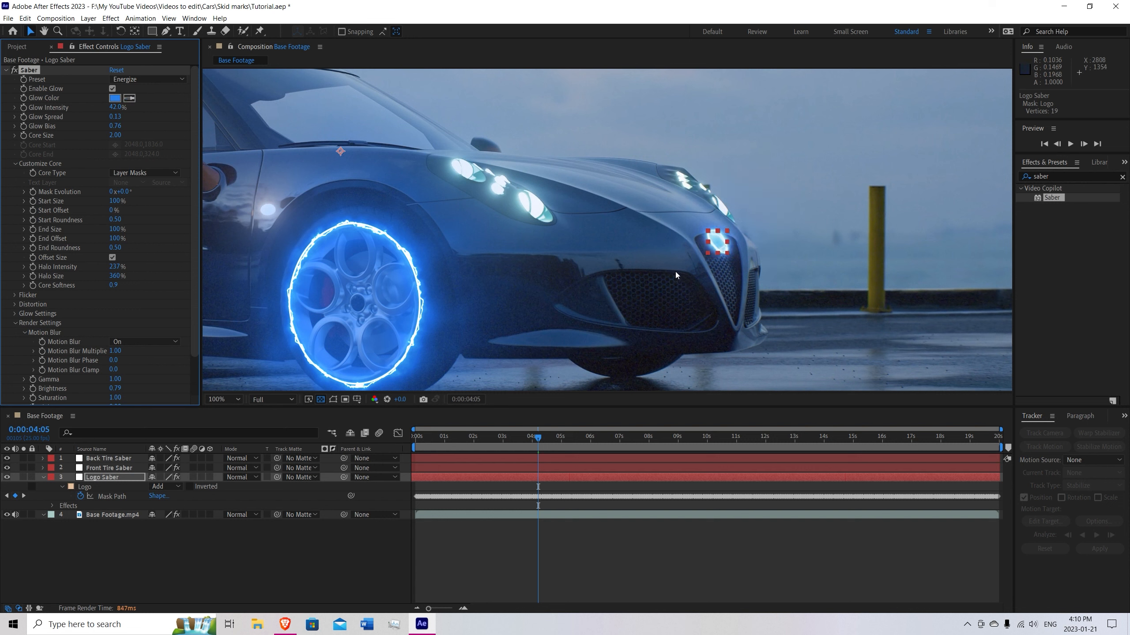
{"action": "left_click", "coordinate": [114, 99]}
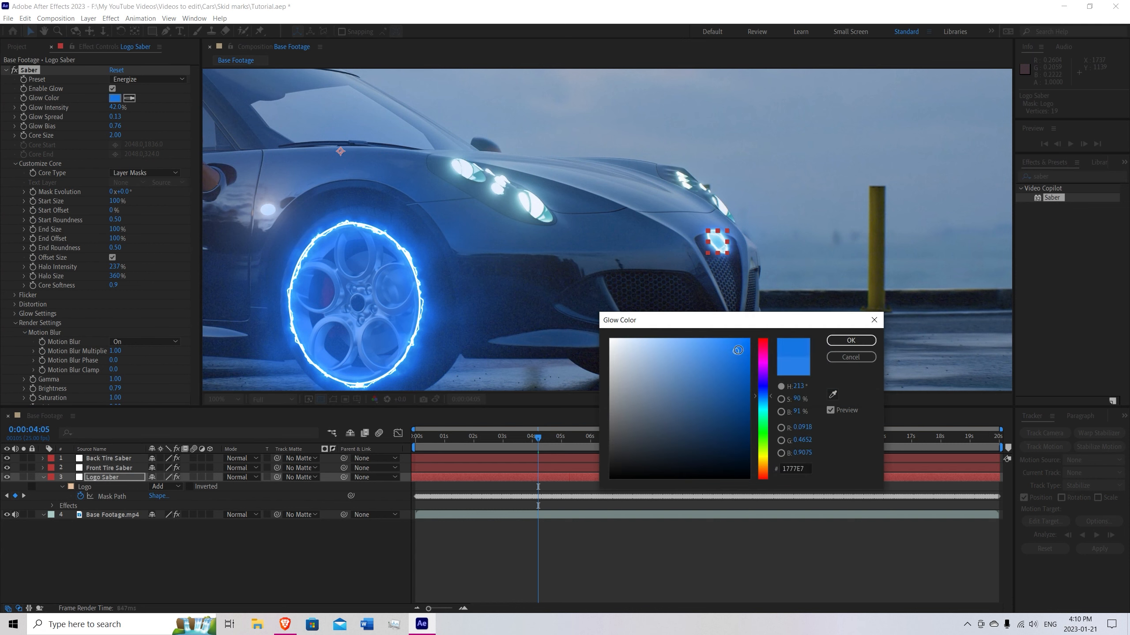
{"action": "left_click", "coordinate": [830, 341]}
Preview the composition from its first frame to check the glows on both wheels and the grille logo.
{"action": "left_click_drag", "start_coordinate": [660, 180], "coordinate": [734, 241]}
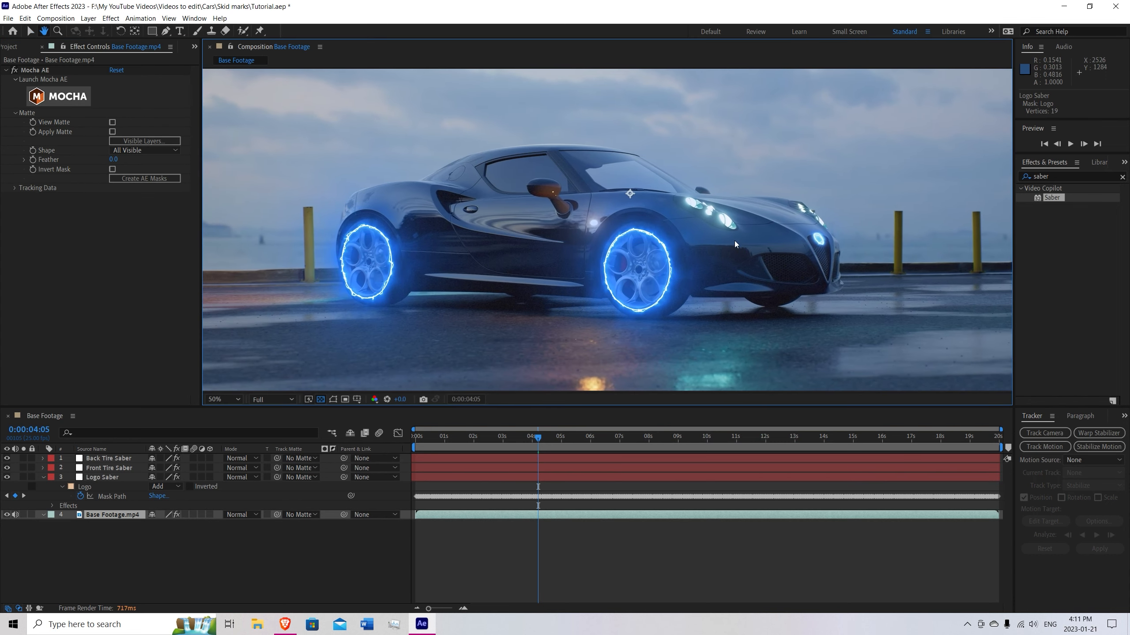
{"action": "key", "text": "v"}
{"action": "left_click_drag", "start_coordinate": [539, 438], "coordinate": [402, 440]}
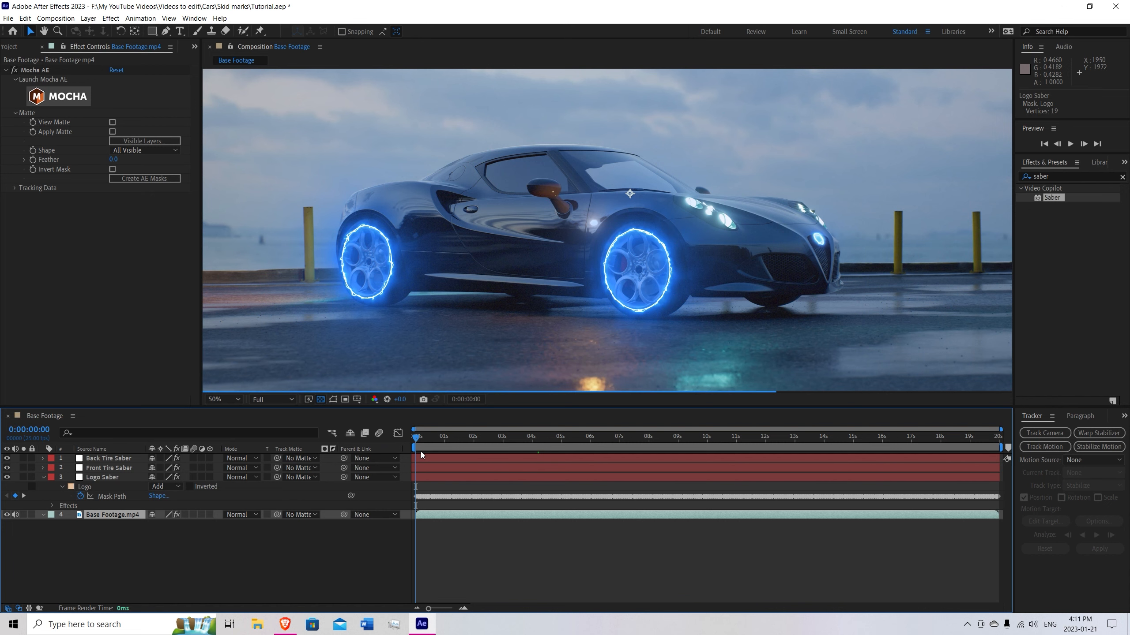
{"action": "key", "text": "space"}
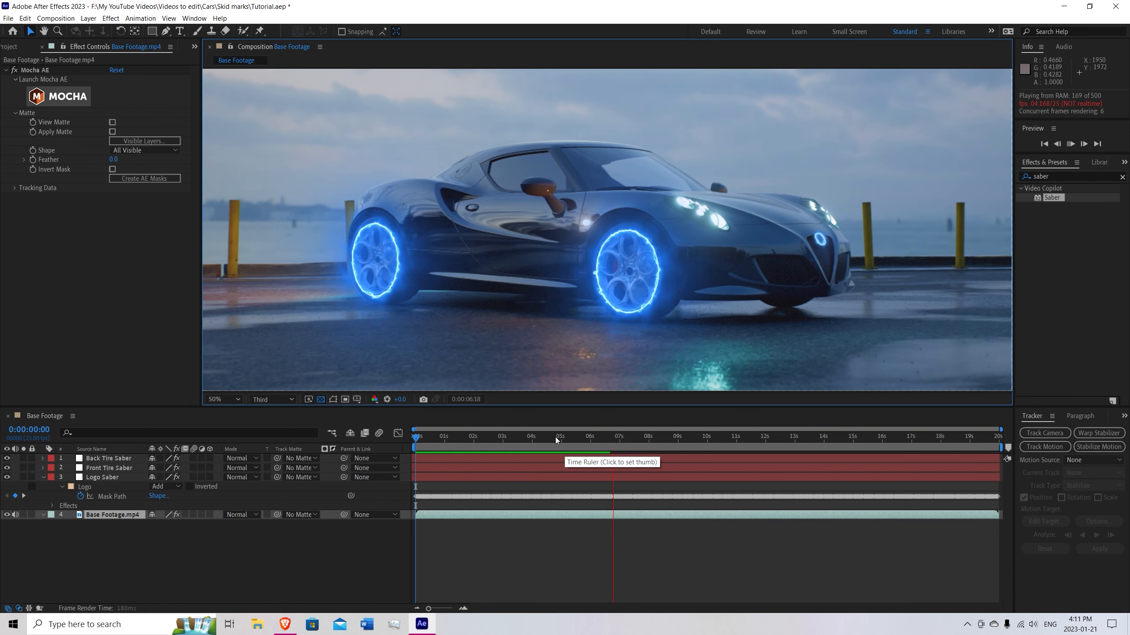
{"action": "key", "text": "space"}
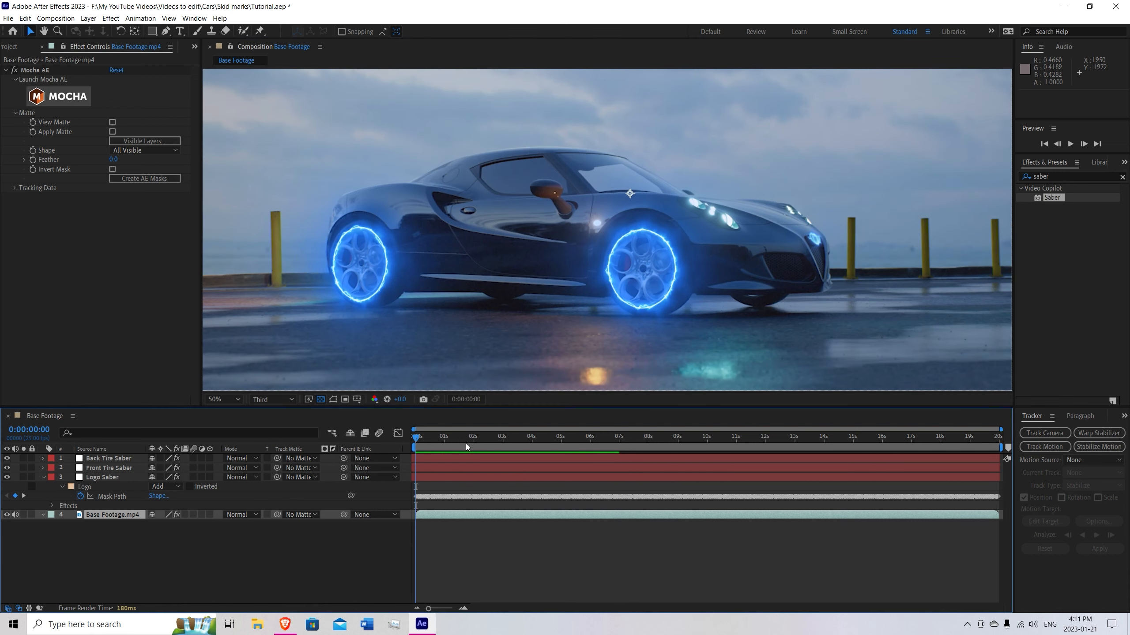
{"action": "key", "text": "space"}
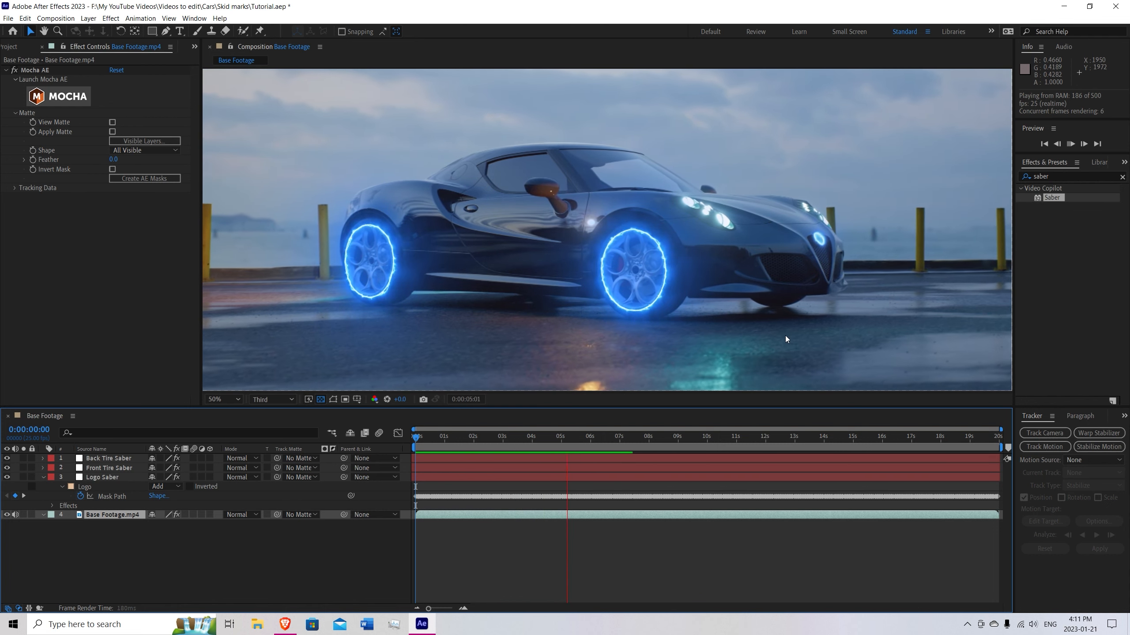
{"action": "key", "text": "space"}
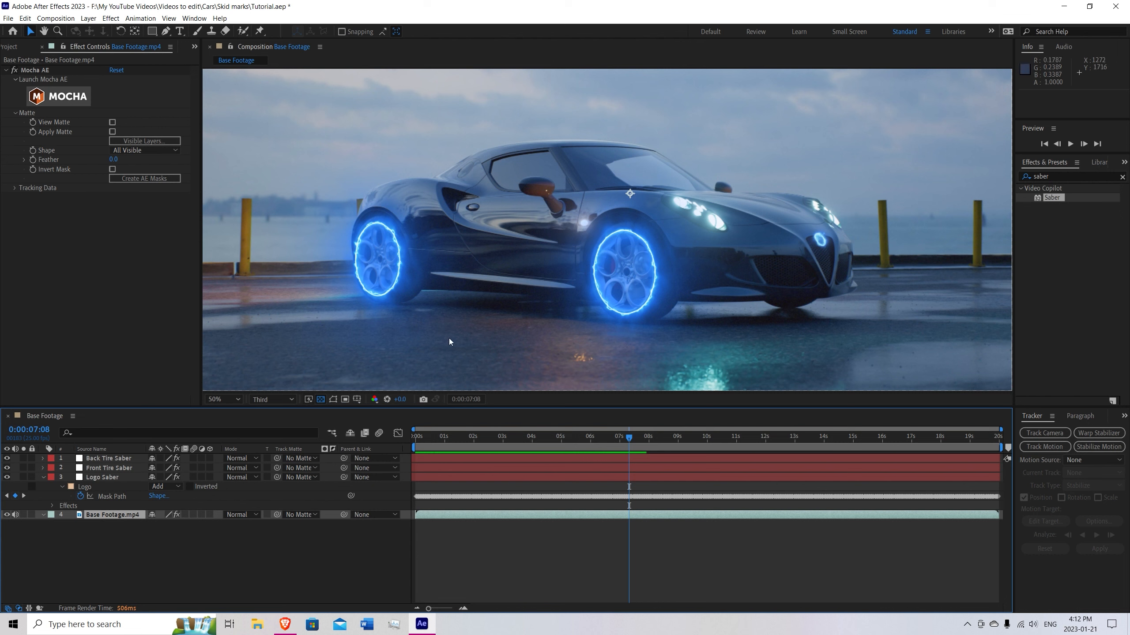
Set the composition preview resolution to Full and launch Mocha AE from the Base Footage.mp4 layer.
{"action": "key", "text": "comma"}
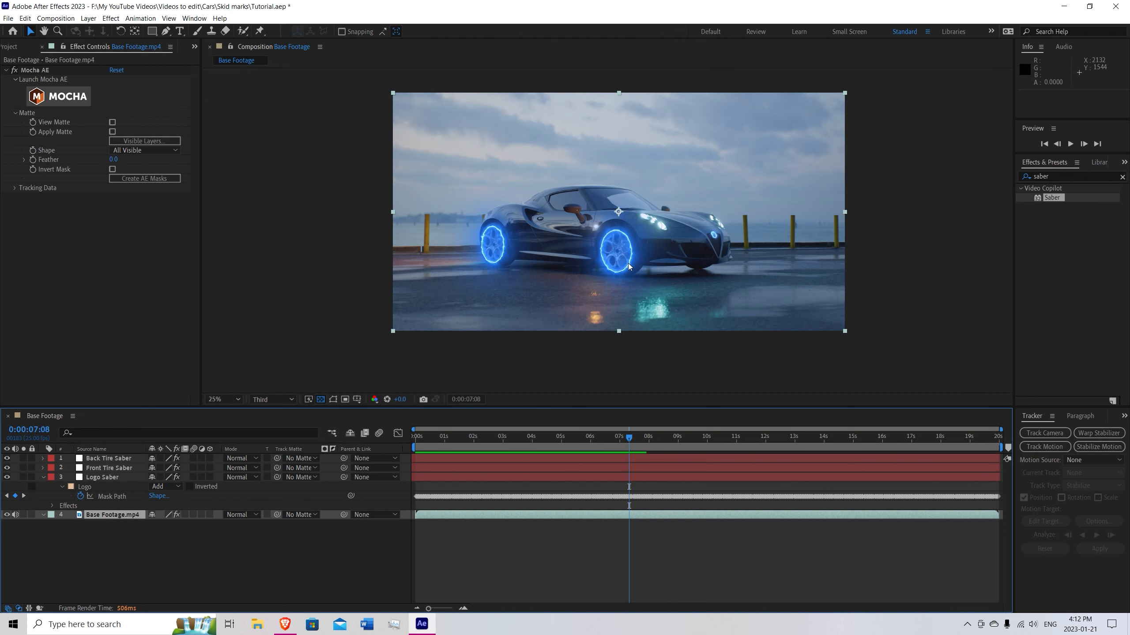
{"action": "key", "text": "period"}
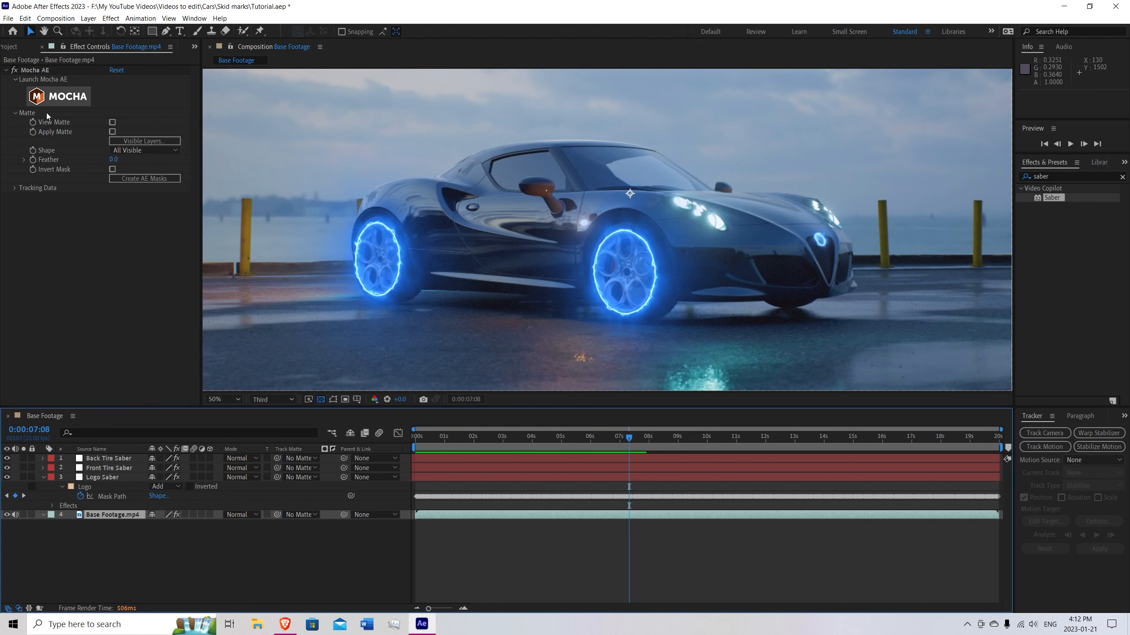
{"action": "left_click", "coordinate": [112, 516]}
{"action": "left_click", "coordinate": [54, 104]}
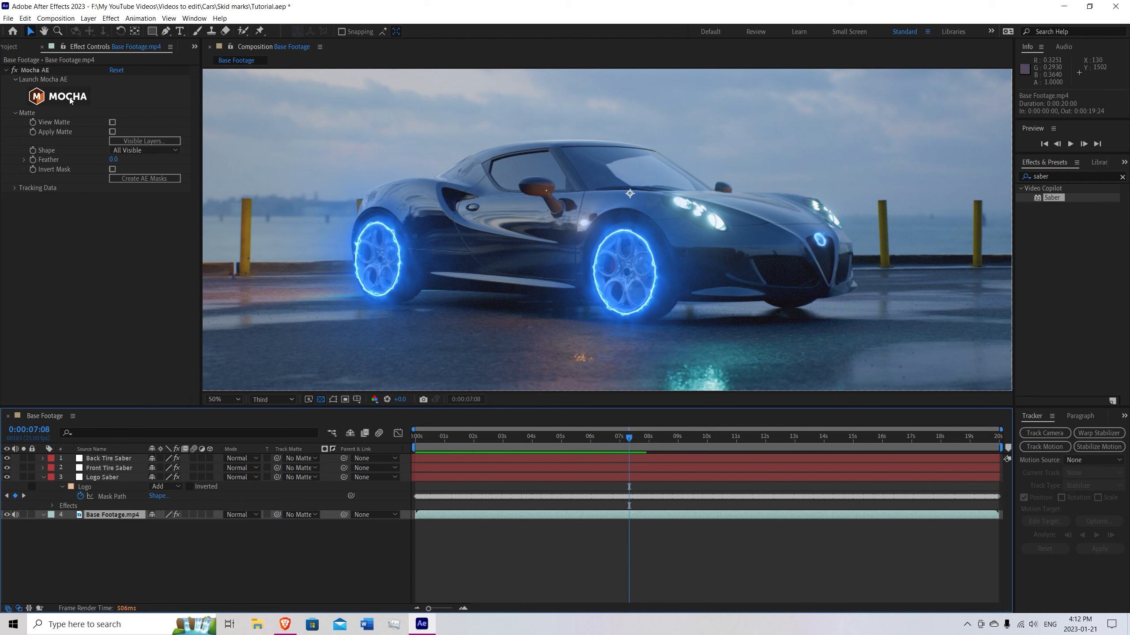
{"action": "left_click", "coordinate": [70, 101]}
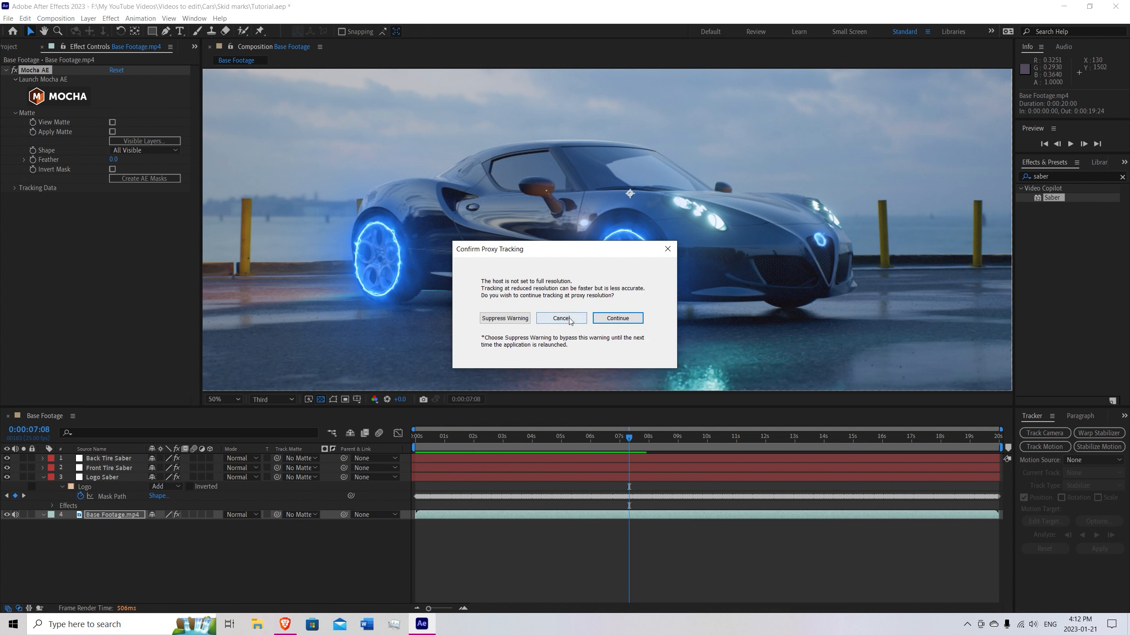
{"action": "left_click", "coordinate": [568, 317]}
{"action": "left_click", "coordinate": [279, 403]}
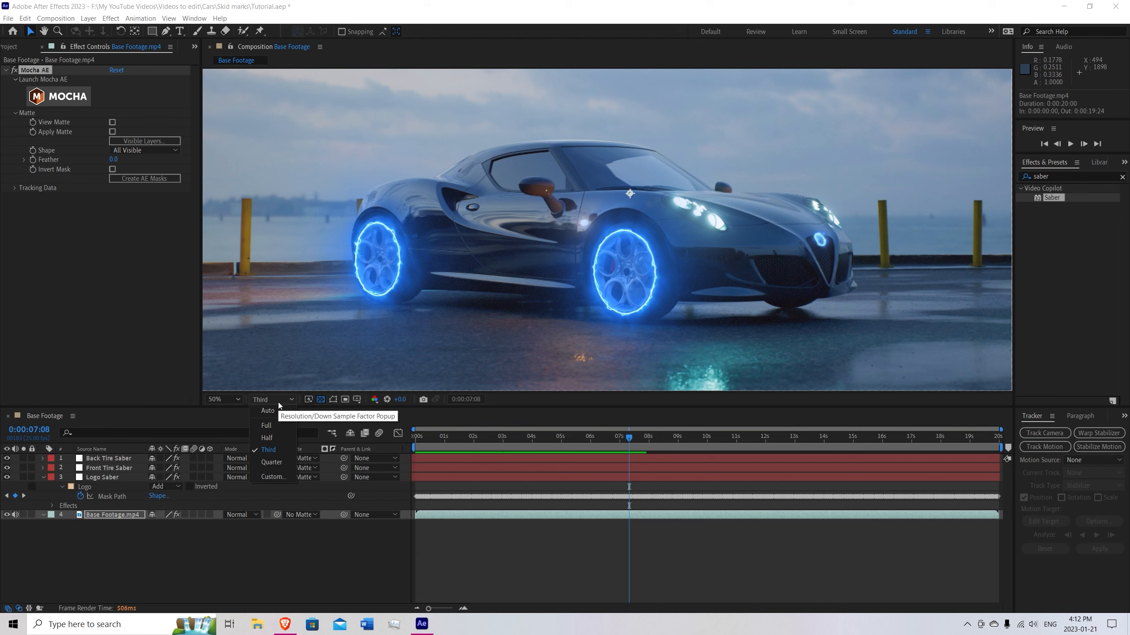
{"action": "left_click", "coordinate": [273, 426]}
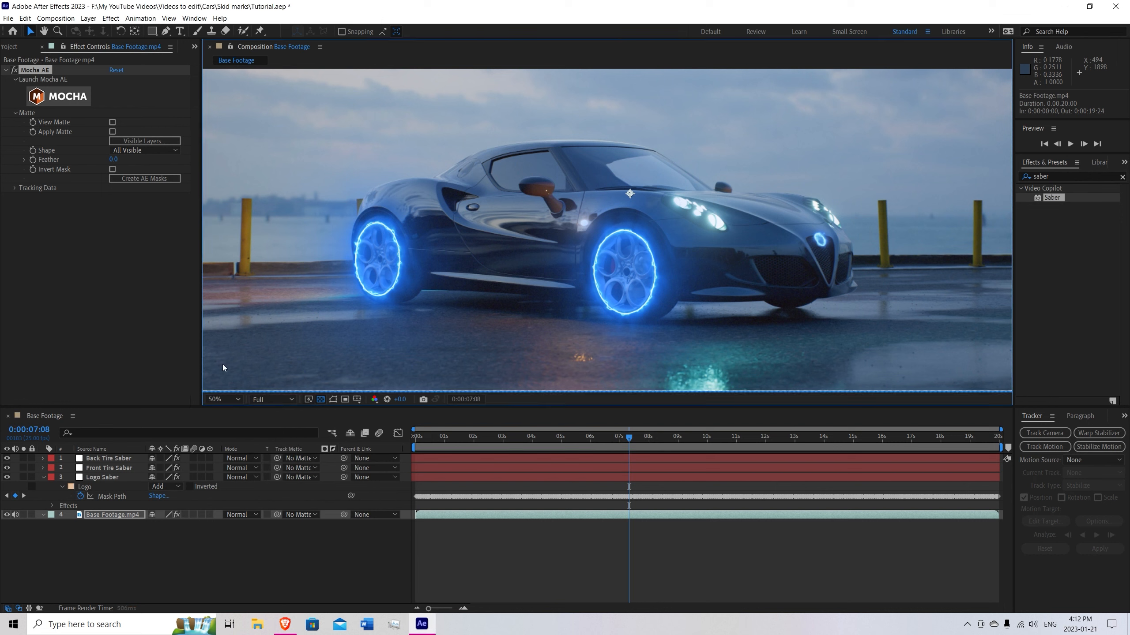
{"action": "left_click", "coordinate": [59, 96]}
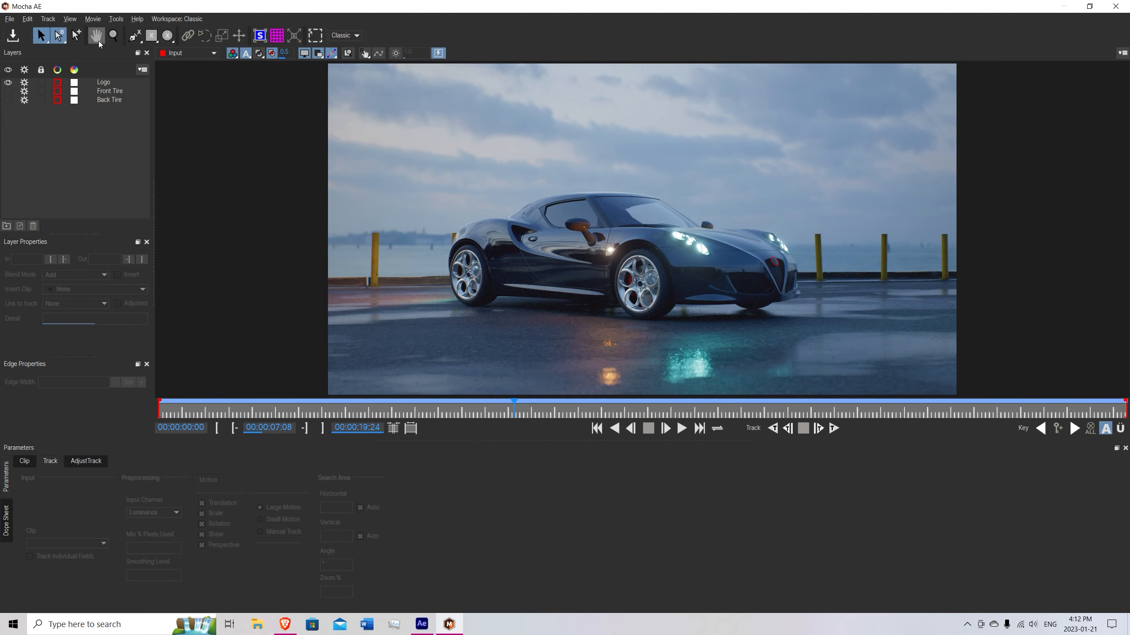
Draw a closed X-spline around the wet ground beneath the car, from behind the rear wheel to past the front wheel.
{"action": "left_click", "coordinate": [135, 37]}
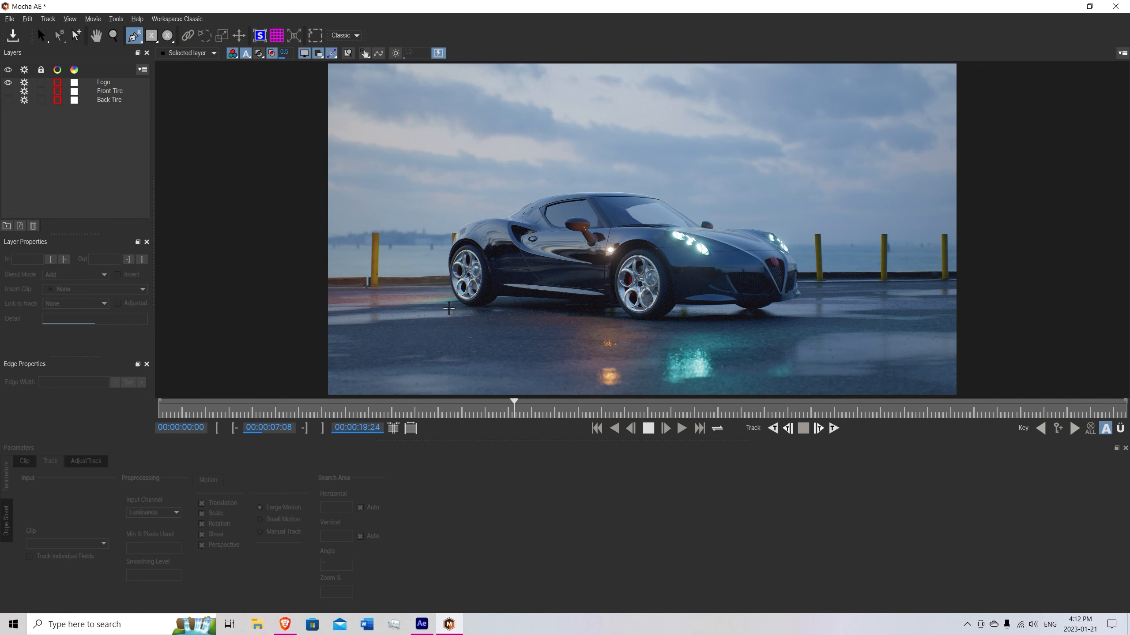
{"action": "key", "text": "z"}
{"action": "left_click", "coordinate": [447, 253]}
{"action": "left_click_drag", "start_coordinate": [447, 255], "coordinate": [447, 250]}
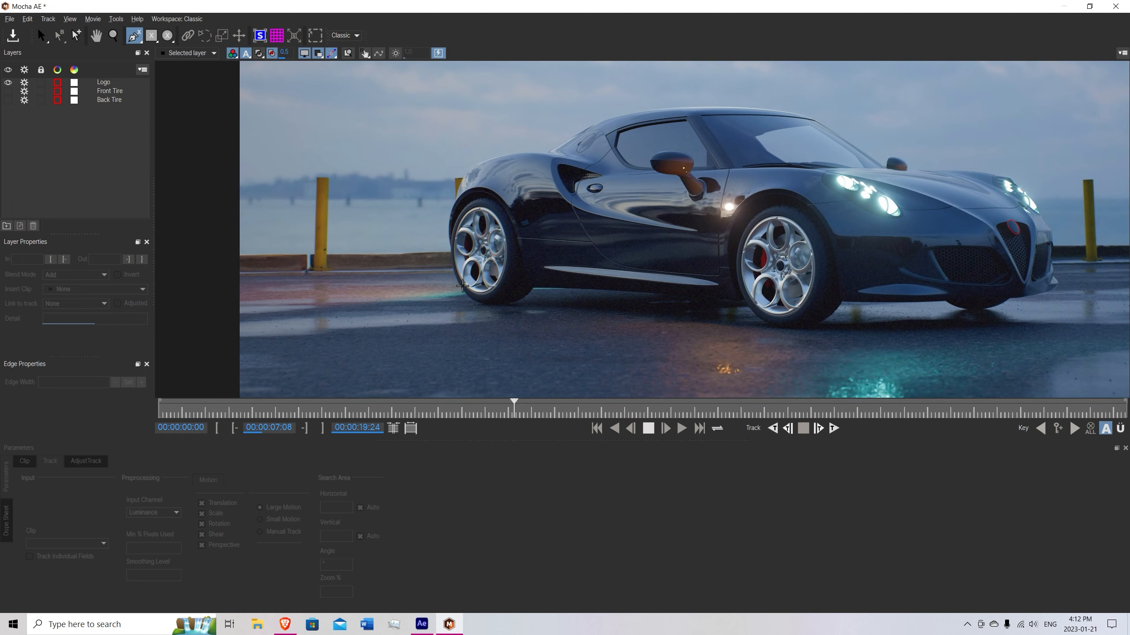
{"action": "left_click", "coordinate": [460, 290]}
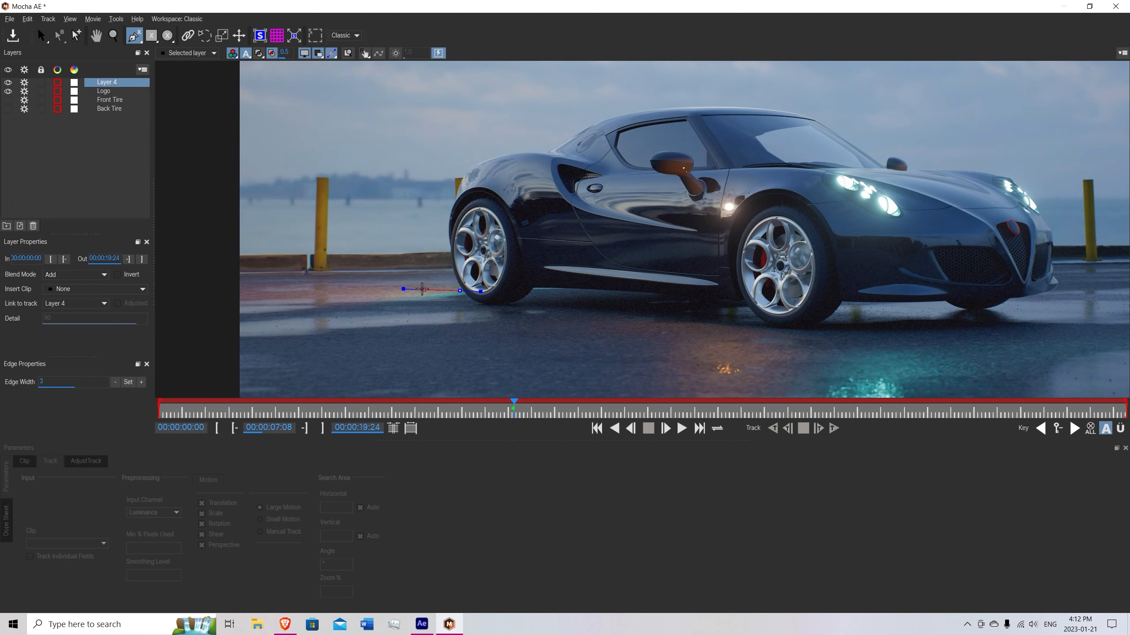
{"action": "left_click", "coordinate": [414, 290]}
{"action": "left_click_drag", "start_coordinate": [375, 304], "coordinate": [369, 336]}
{"action": "left_click", "coordinate": [378, 334]}
{"action": "left_click", "coordinate": [466, 357]}
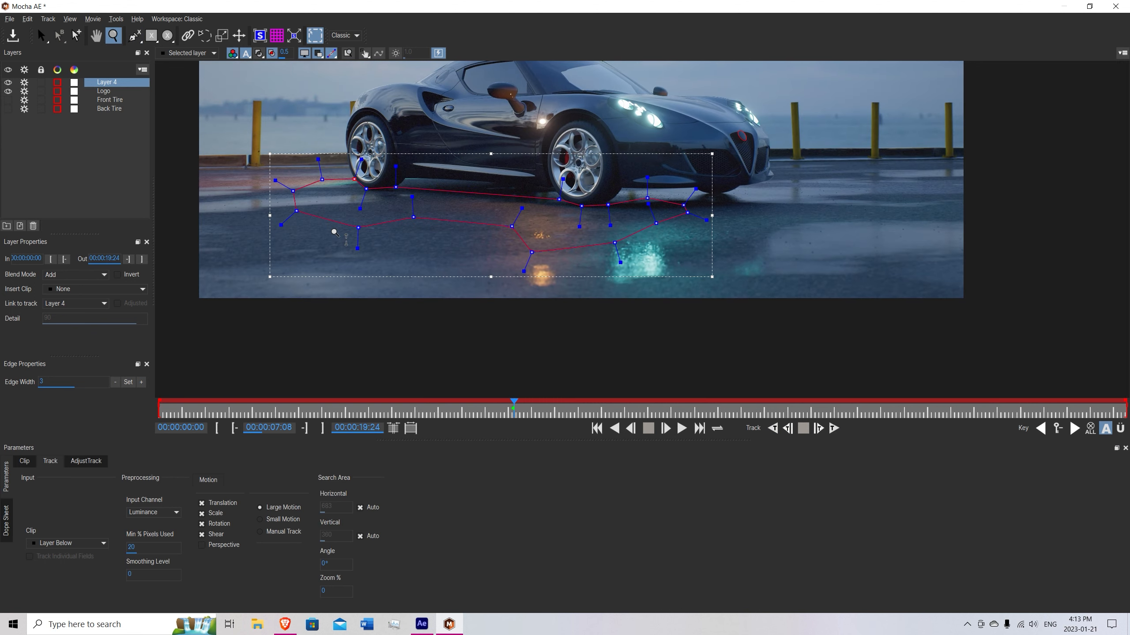
{"action": "key", "text": "x"}
{"action": "left_click_drag", "start_coordinate": [415, 170], "coordinate": [413, 269]}
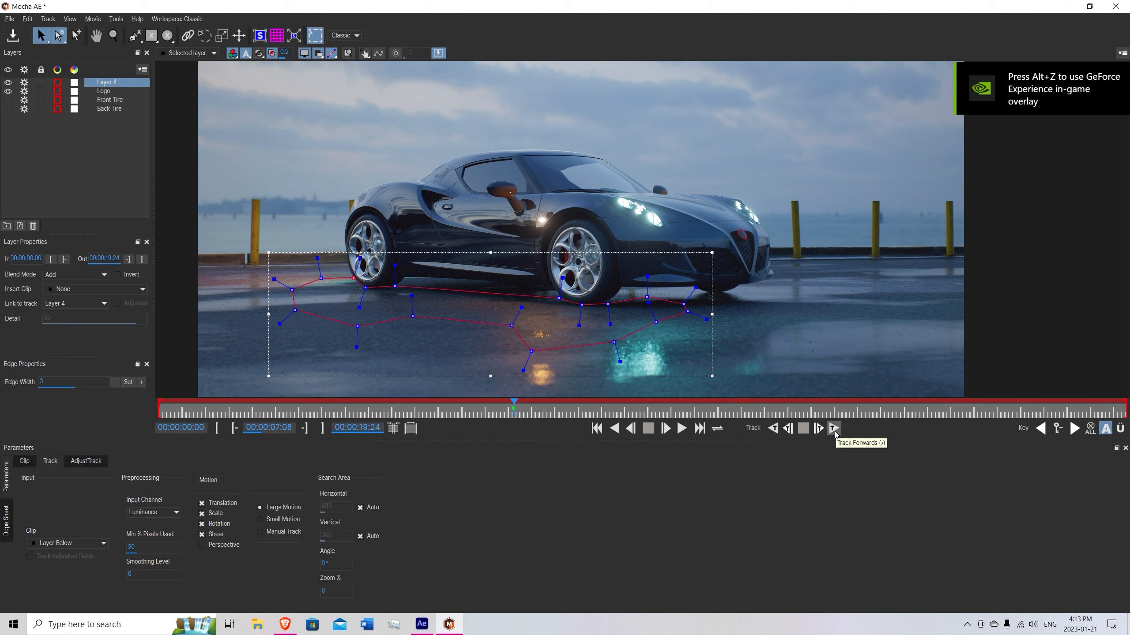
Set the ground layer's Min % Pixels Used to 90 and enable Perspective motion for tracking.
{"action": "double_click", "coordinate": [133, 546]}
{"action": "type", "text": "90"}
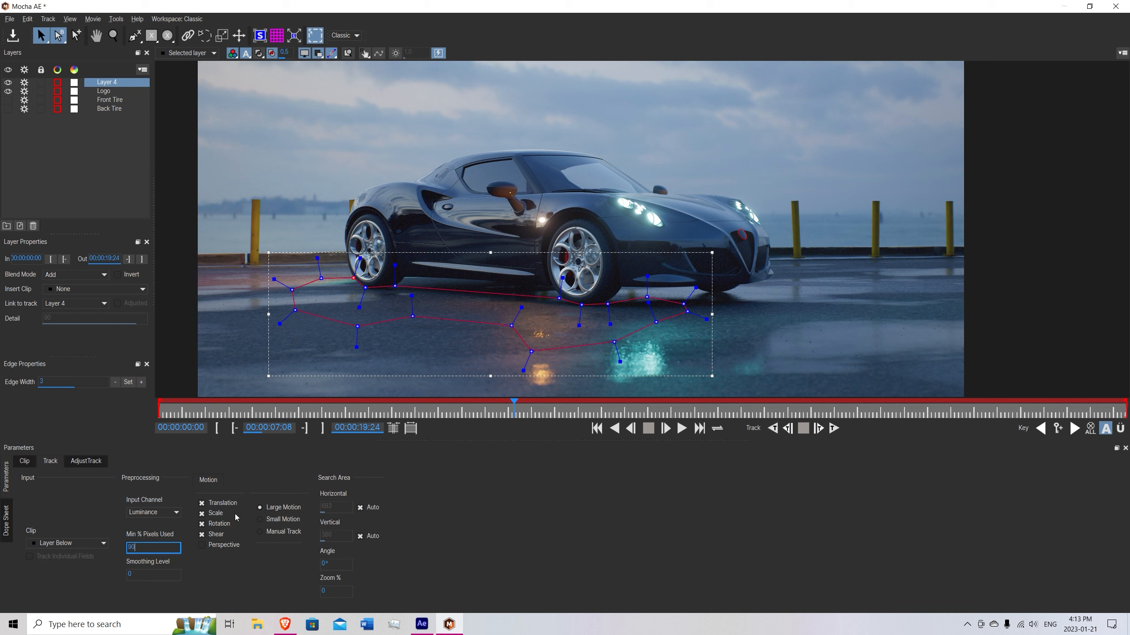
{"action": "left_click", "coordinate": [201, 545]}
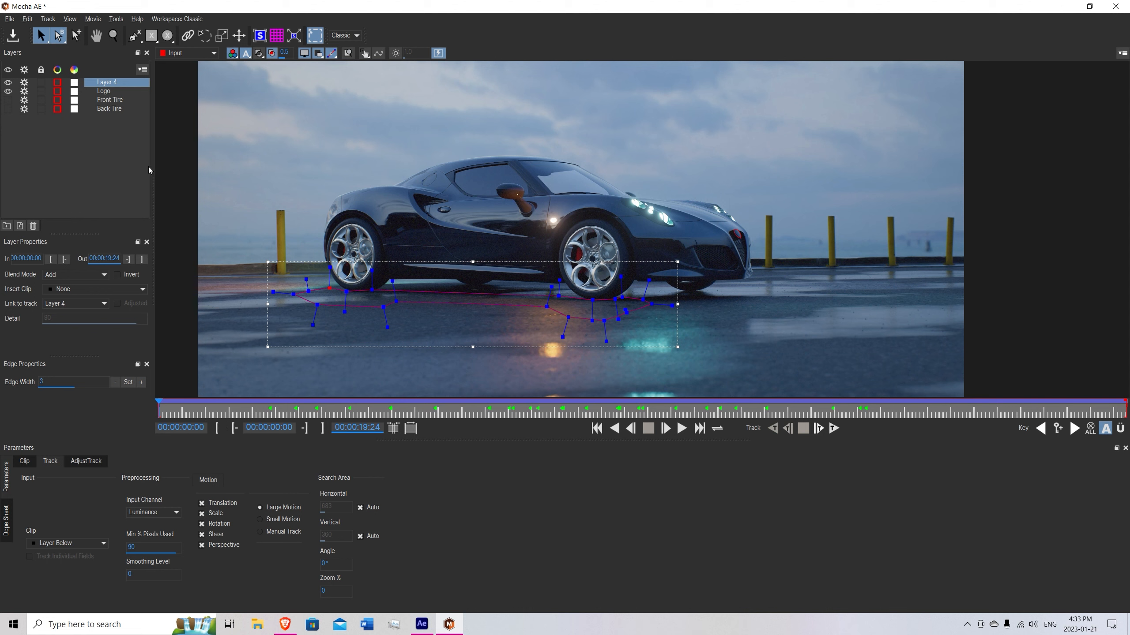
Rename the tracked ground layer to Glow.
{"action": "double_click", "coordinate": [109, 83]}
{"action": "key", "text": "BackSpace"}
{"action": "type", "text": "Glow"}
{"action": "key", "text": "Return"}
Save the Mocha project, exit back to After Effects and save the project there as well.
{"action": "left_click", "coordinate": [12, 36]}
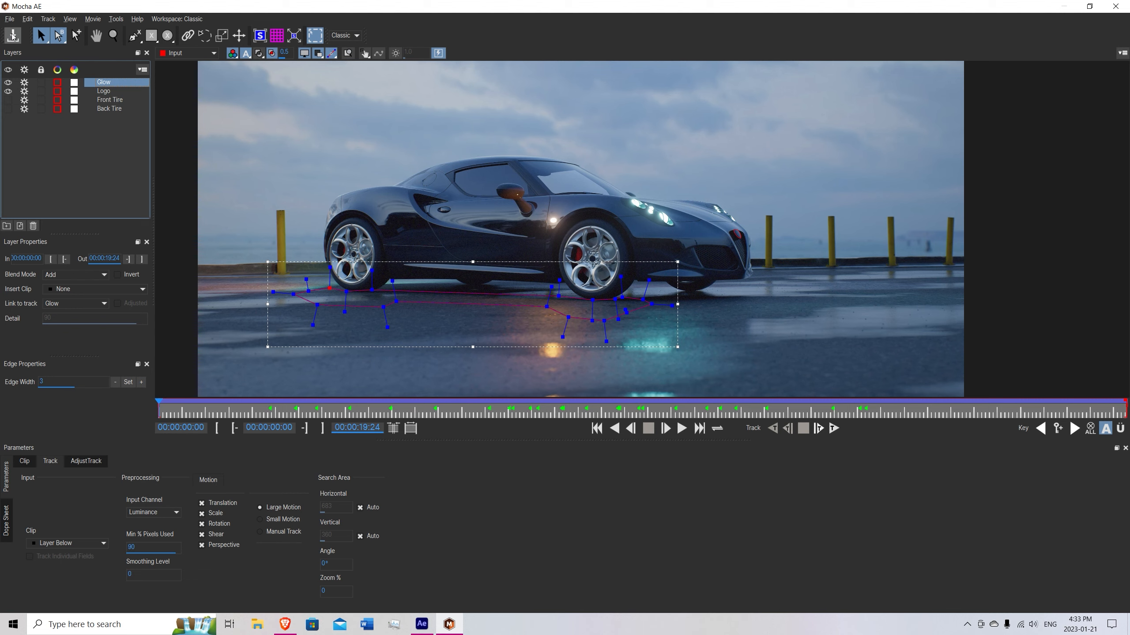
{"action": "left_click", "coordinate": [9, 19]}
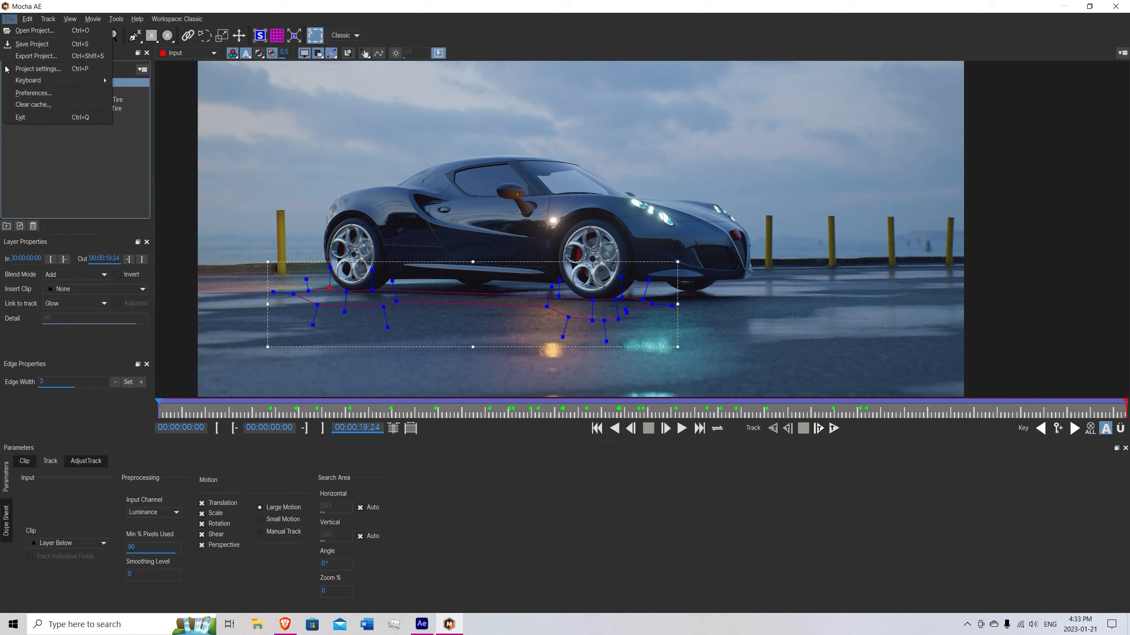
{"action": "left_click", "coordinate": [27, 117]}
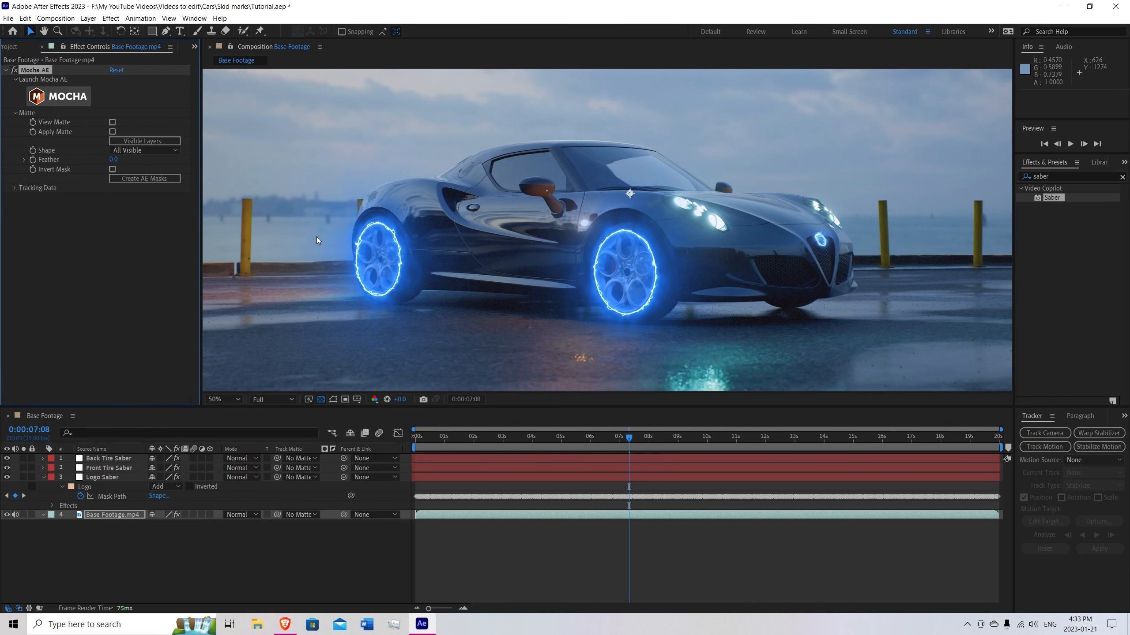
{"action": "key", "text": "ctrl+s"}
Hide the Logo track in the Mocha AE visible layers and create the Glow mask on Base Footage.mp4.
{"action": "left_click", "coordinate": [125, 513]}
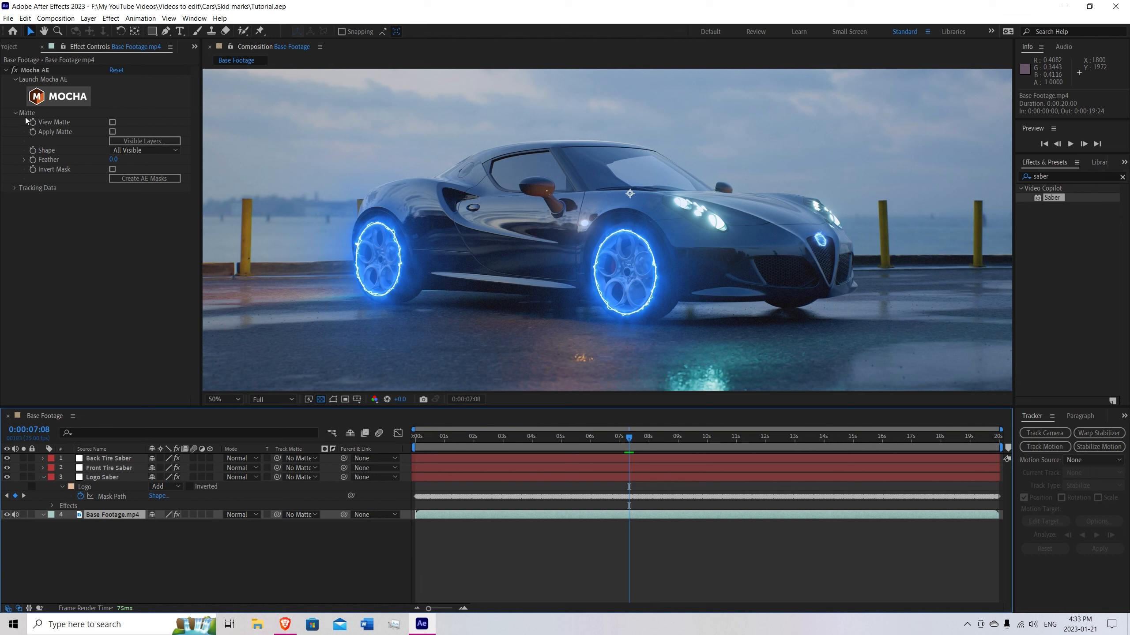
{"action": "left_click", "coordinate": [145, 140]}
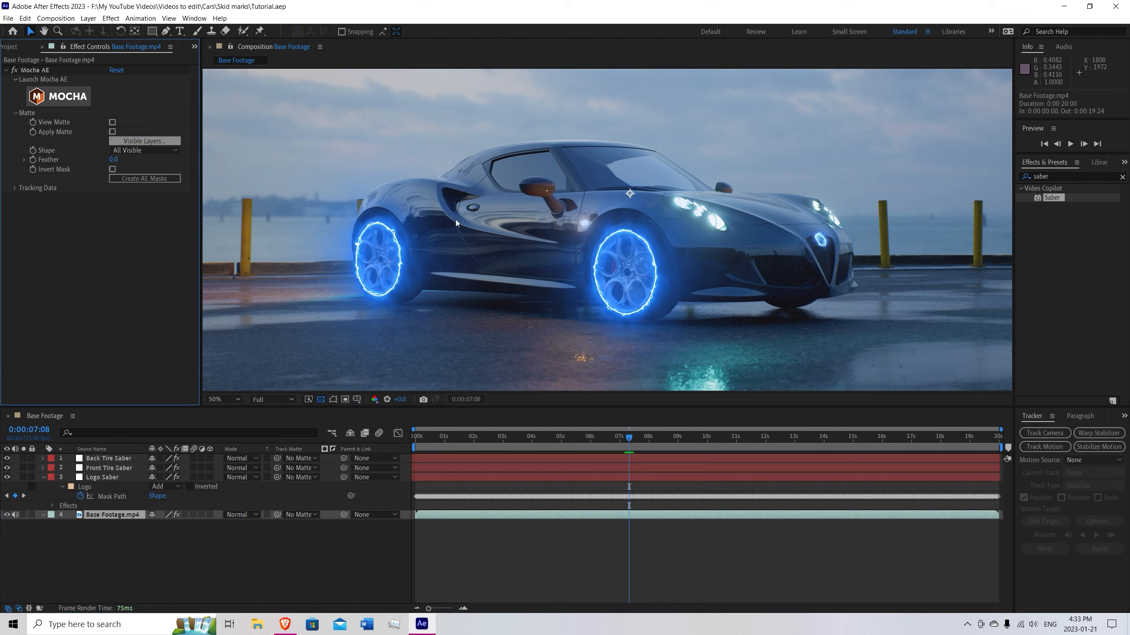
{"action": "scroll", "coordinate": [531, 289], "scroll_direction": "down", "scroll_amount": 1}
{"action": "scroll", "coordinate": [531, 289], "scroll_direction": "up", "scroll_amount": 2}
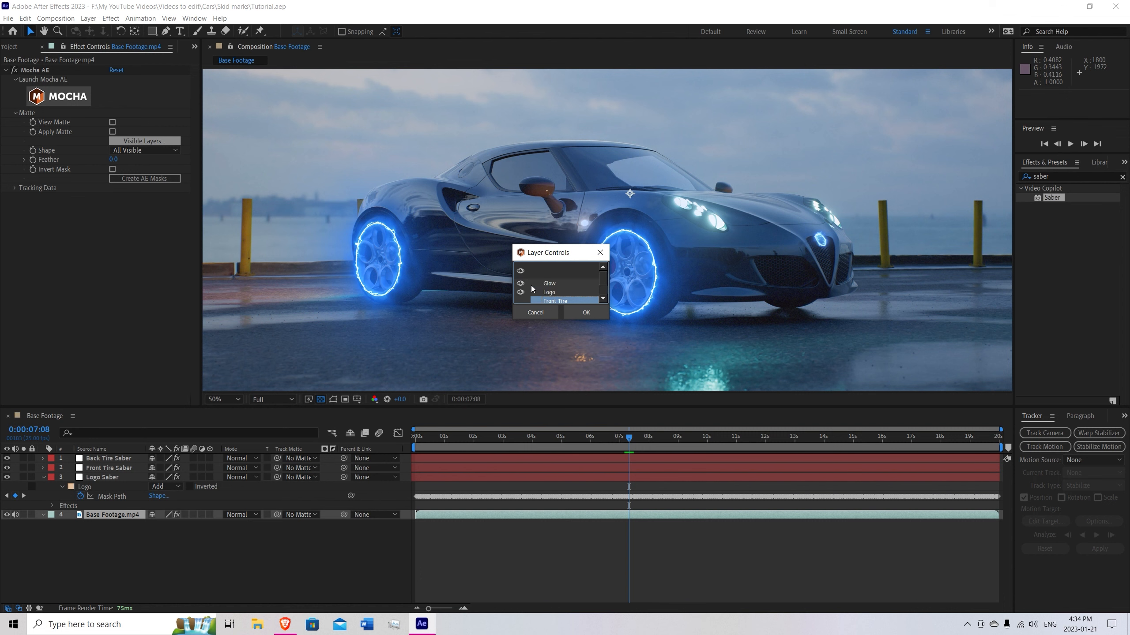
{"action": "left_click", "coordinate": [521, 293]}
{"action": "left_click", "coordinate": [585, 312]}
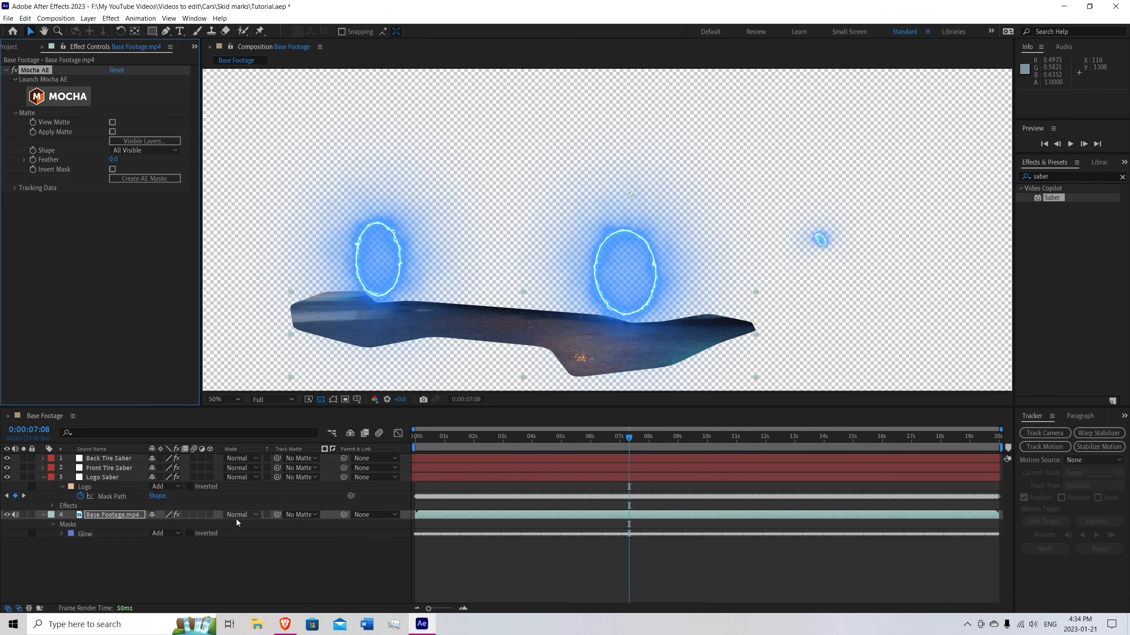
Create a solid layer named Glow with the blue color 038BFA.
{"action": "right_click", "coordinate": [119, 559]}
{"action": "mouse_move", "coordinate": [149, 444]}
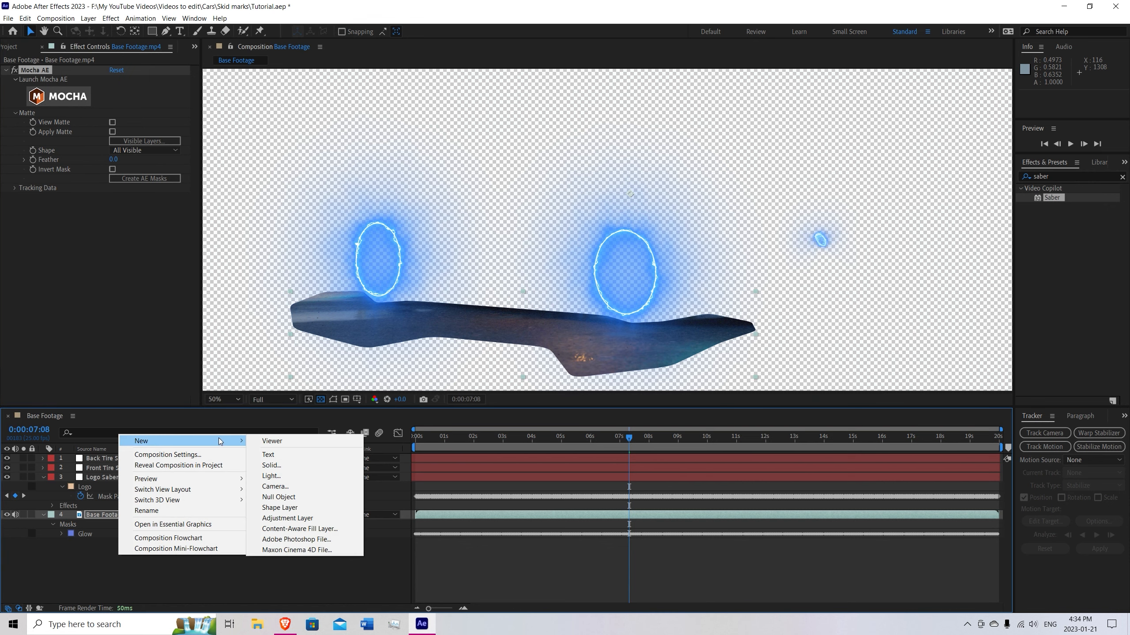
{"action": "left_click", "coordinate": [271, 465]}
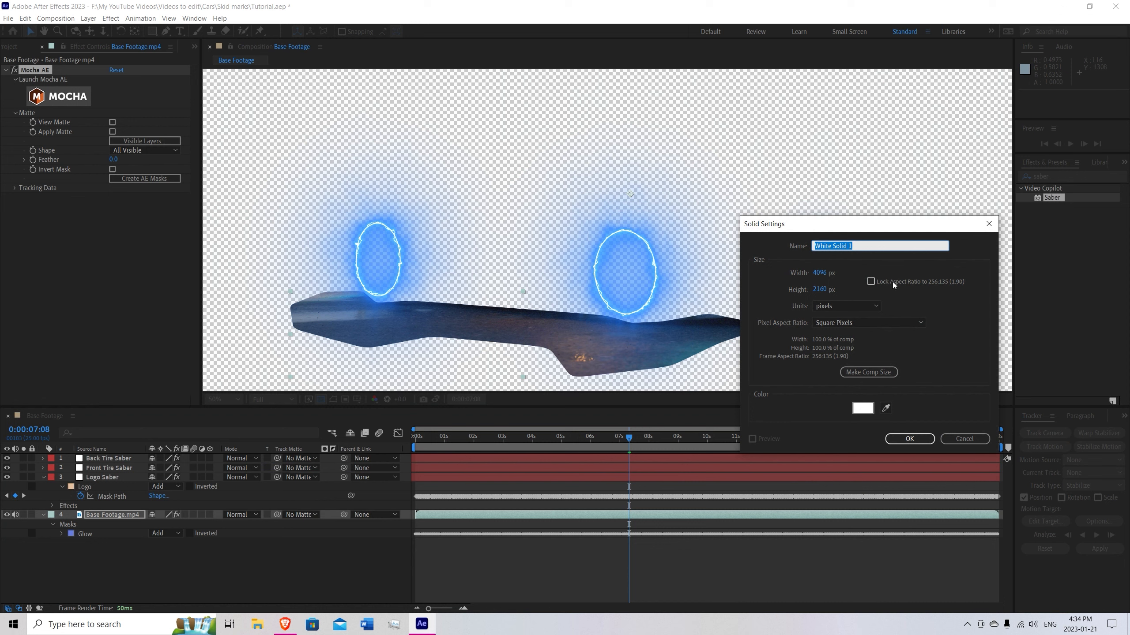
{"action": "type", "text": "Glow"}
{"action": "left_click", "coordinate": [862, 408]}
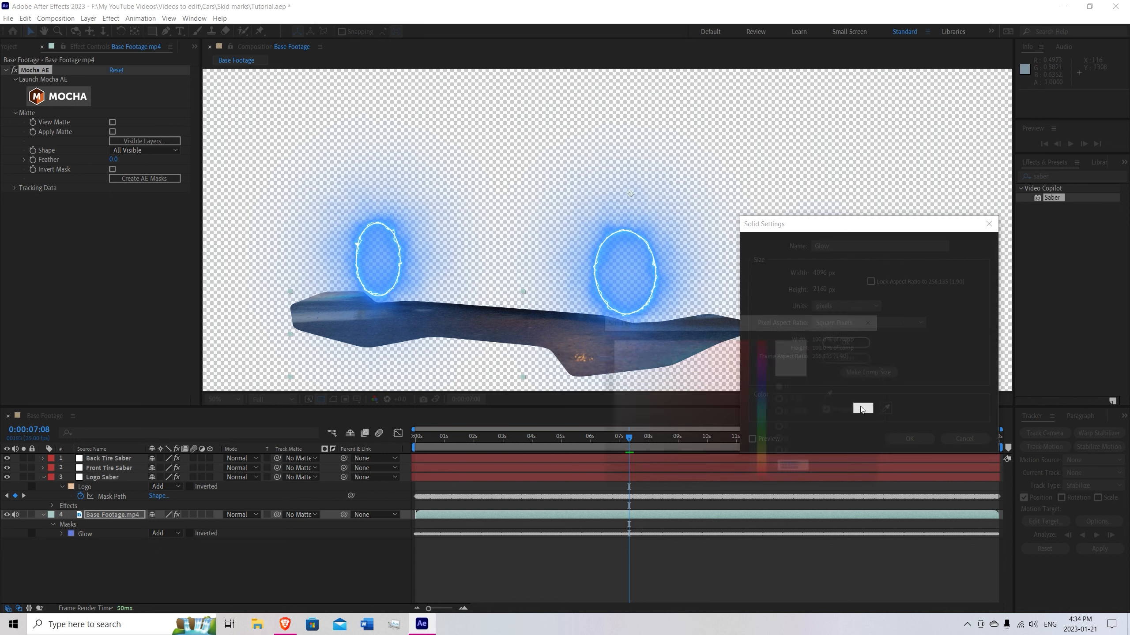
{"action": "left_click_drag", "start_coordinate": [769, 428], "coordinate": [766, 400]}
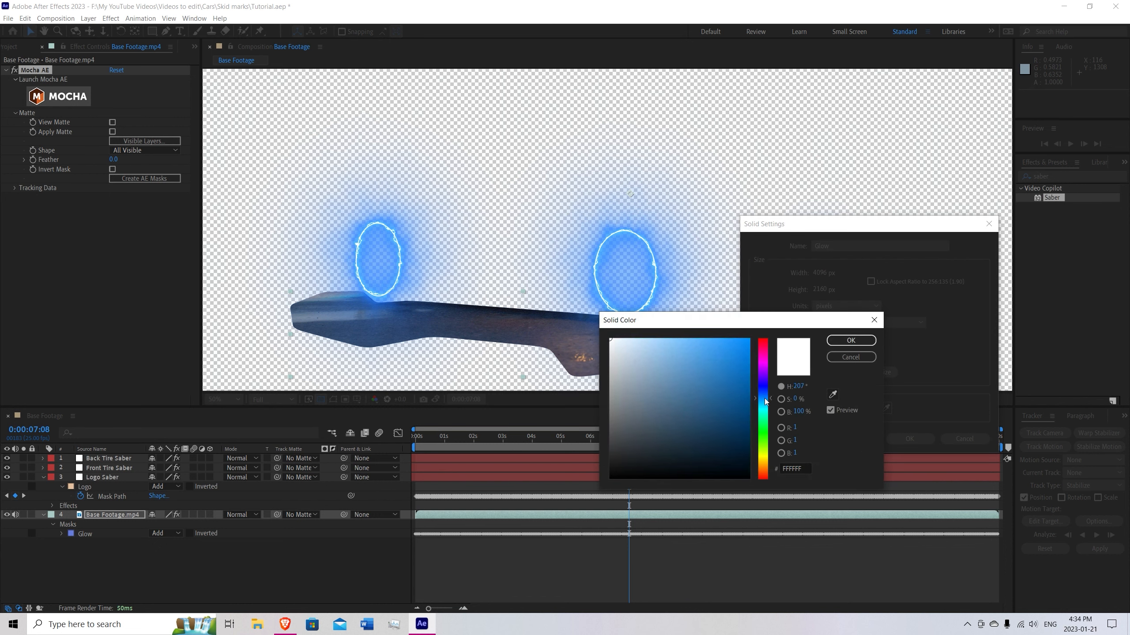
{"action": "left_click", "coordinate": [739, 341]}
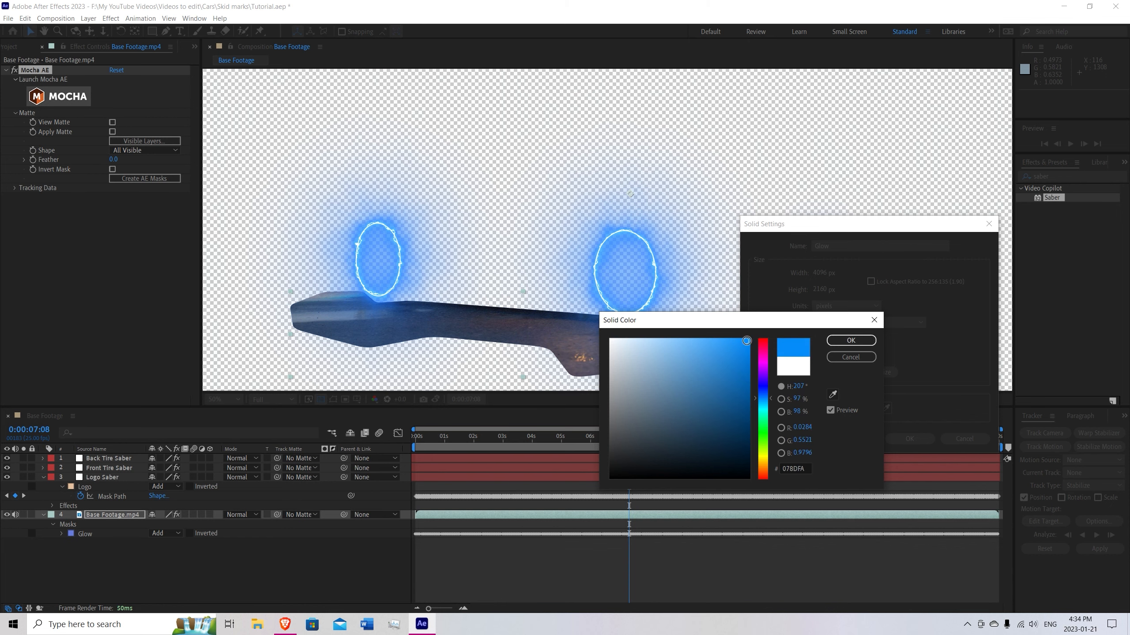
{"action": "left_click", "coordinate": [850, 340]}
{"action": "left_click", "coordinate": [908, 439]}
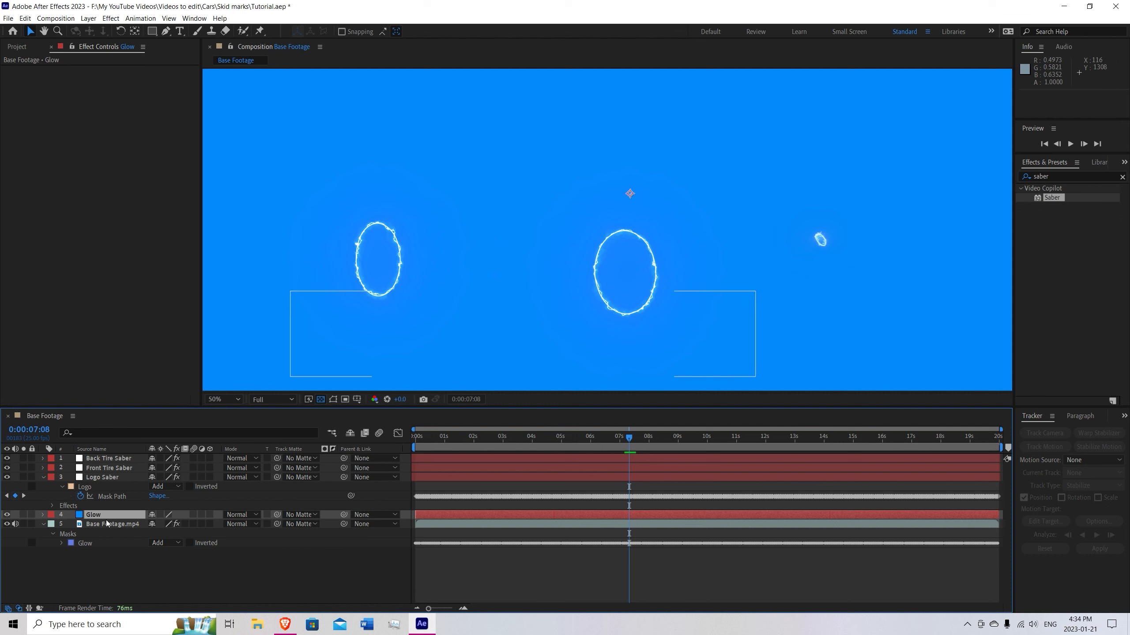
Move the Glow mask from Base Footage.mp4 to the blue Glow solid layer.
{"action": "left_click", "coordinate": [88, 543]}
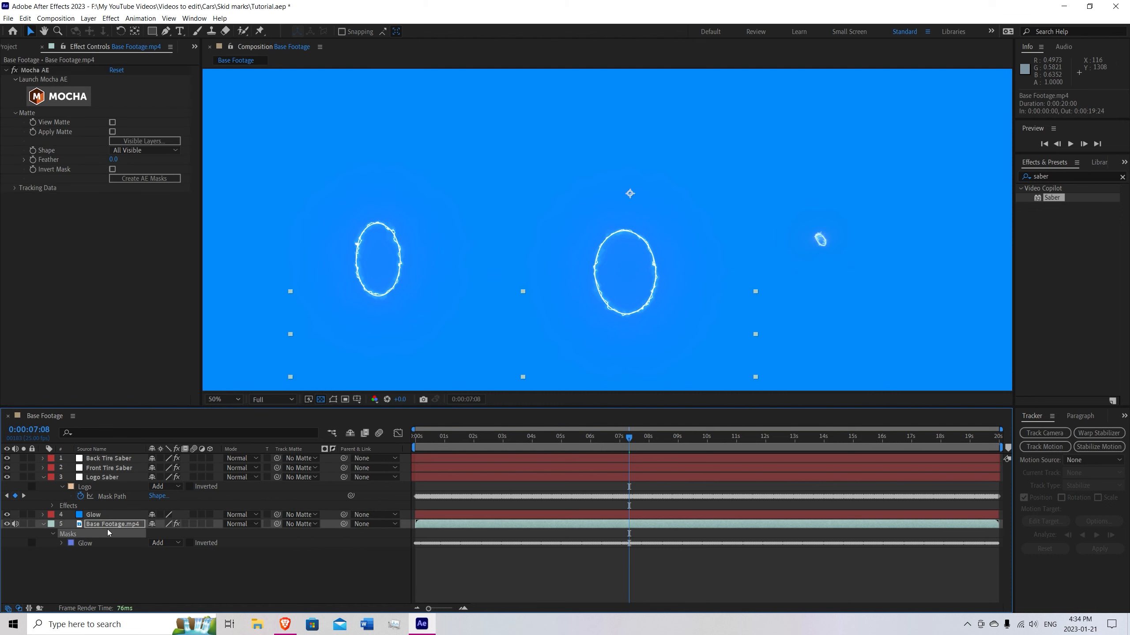
{"action": "key", "text": "ctrl+x"}
{"action": "left_click", "coordinate": [97, 515]}
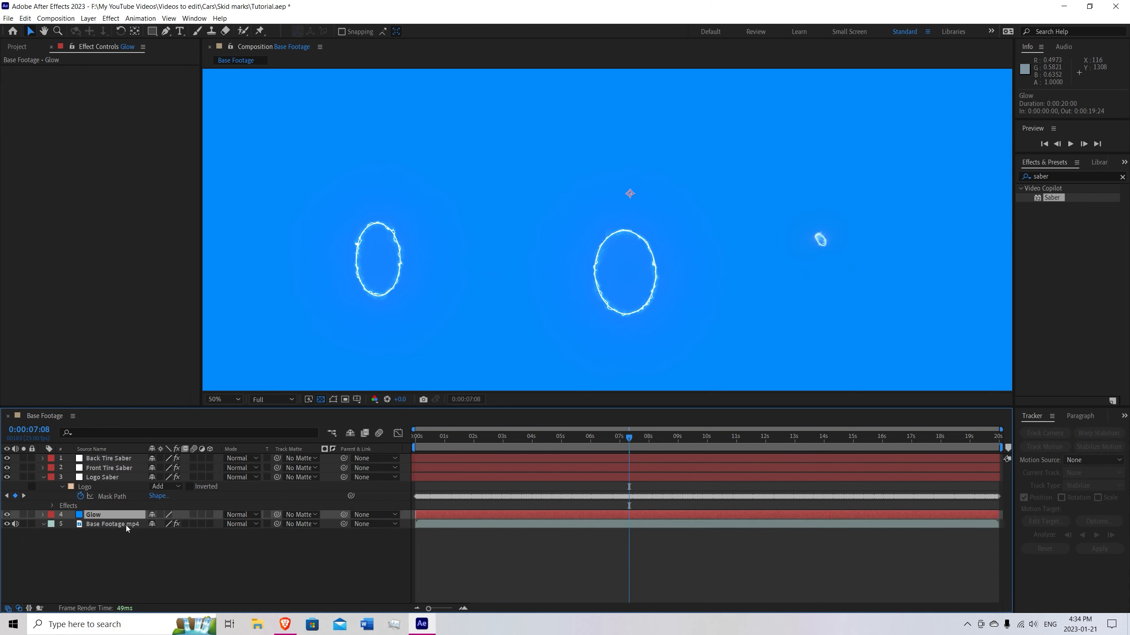
{"action": "key", "text": "ctrl+v"}
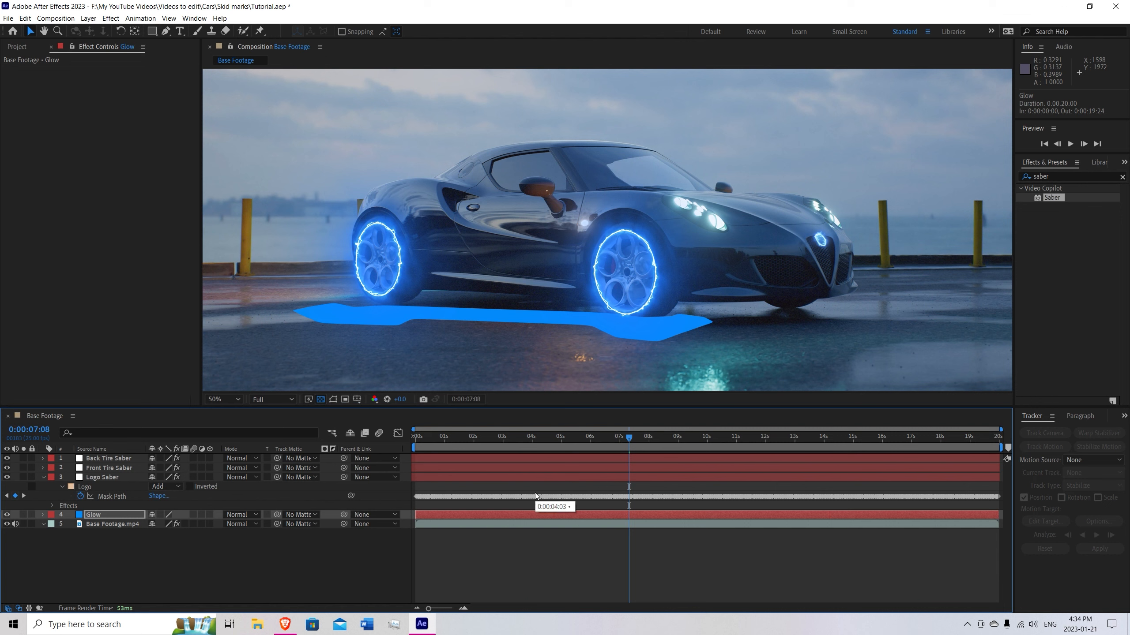
Reveal the Glow layer's mask path and shift its keyframes to start at the beginning of the composition, covering the full timeline.
{"action": "left_click", "coordinate": [116, 516]}
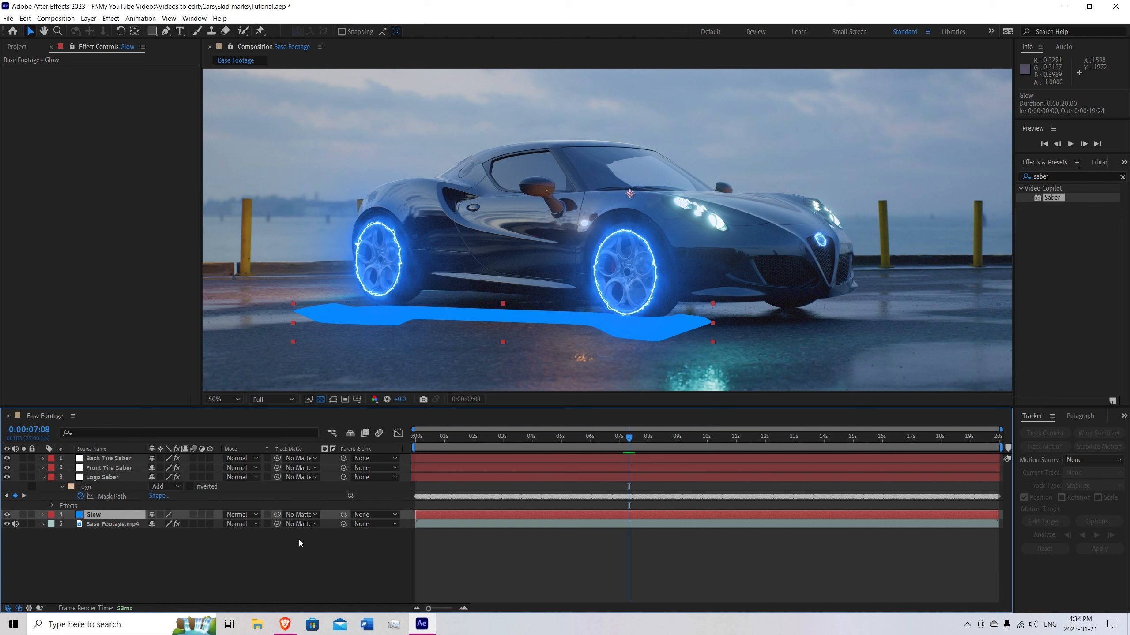
{"action": "key", "text": "m"}
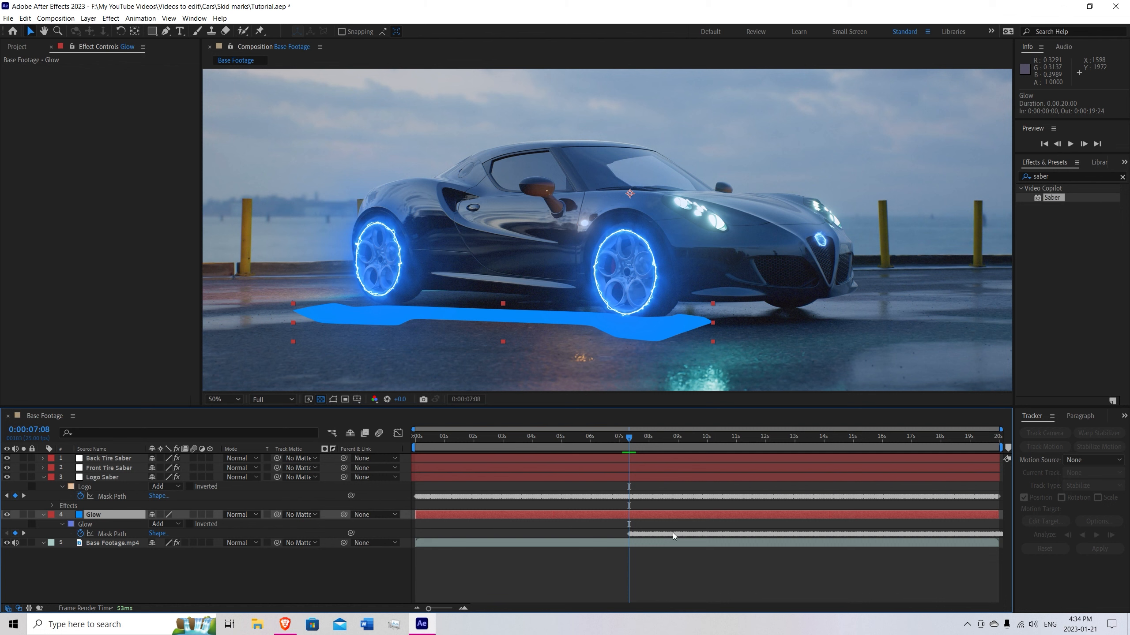
{"action": "left_click_drag", "start_coordinate": [593, 512], "coordinate": [428, 540]}
{"action": "scroll", "coordinate": [429, 544], "scroll_direction": "up", "scroll_amount": 2}
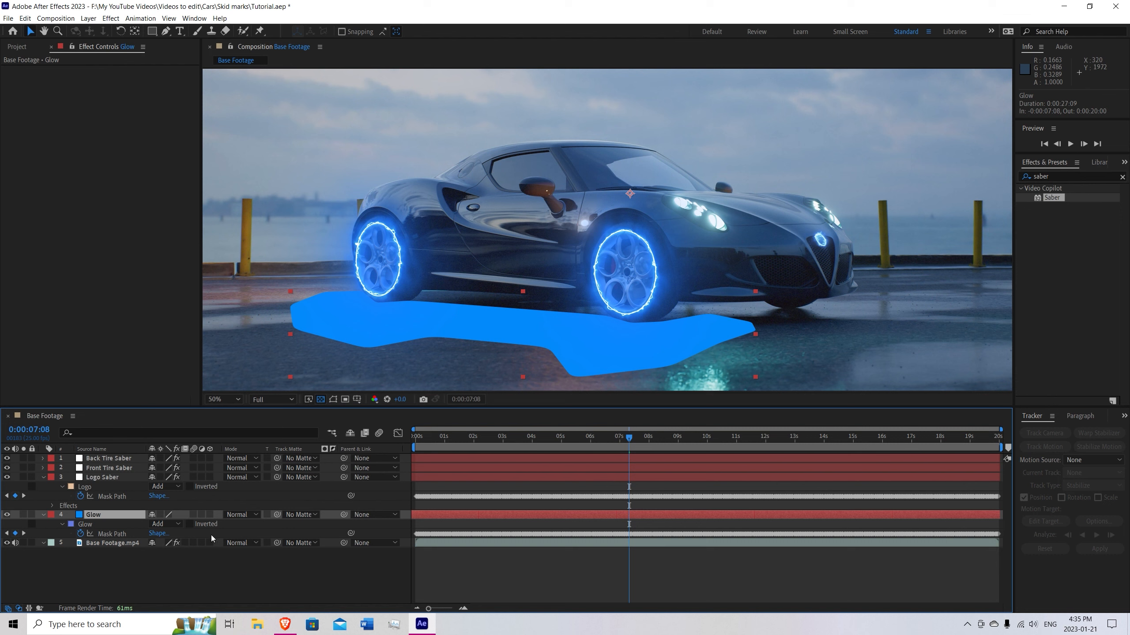
Reduce the Glow layer's opacity to 29% and set its mask feather to 55 pixels.
{"action": "key", "text": "t"}
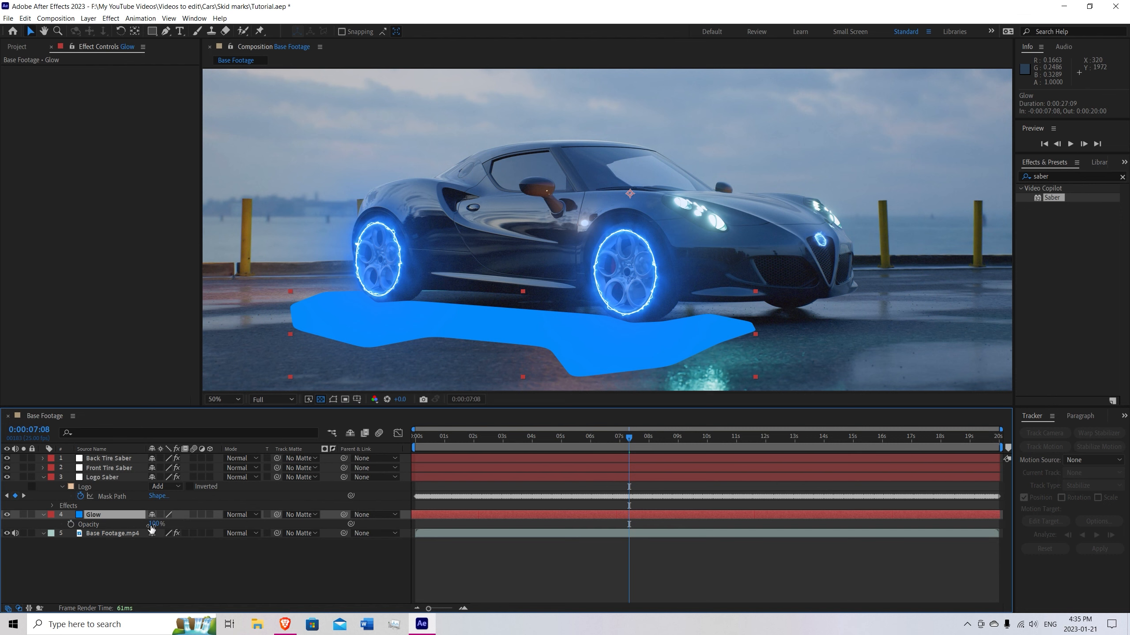
{"action": "left_click_drag", "start_coordinate": [146, 526], "coordinate": [119, 529]}
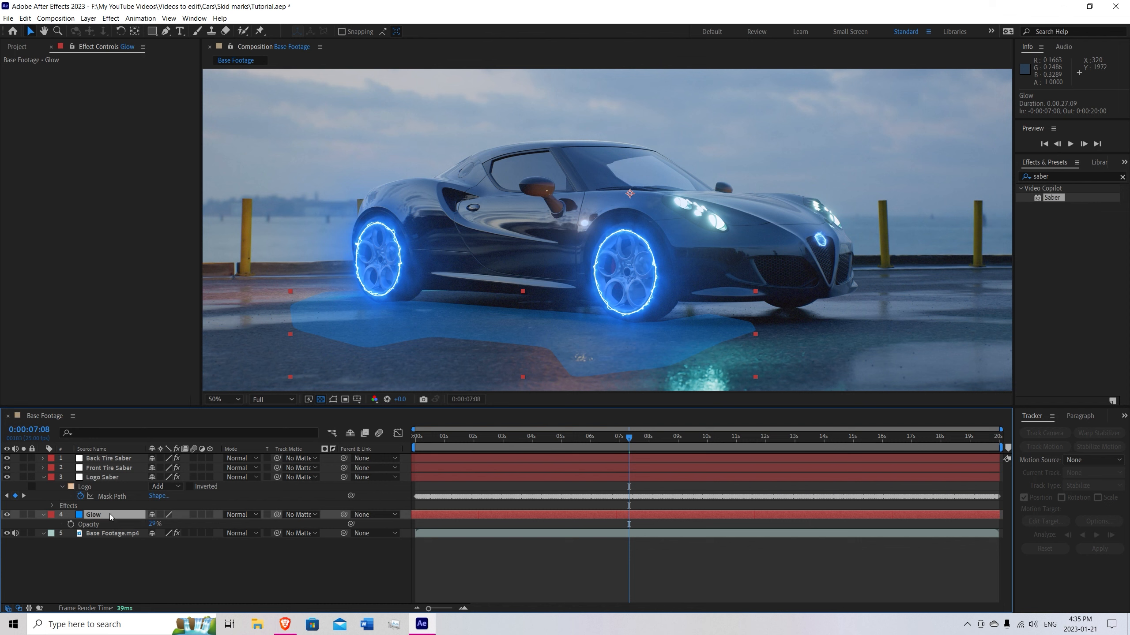
{"action": "key", "text": "f"}
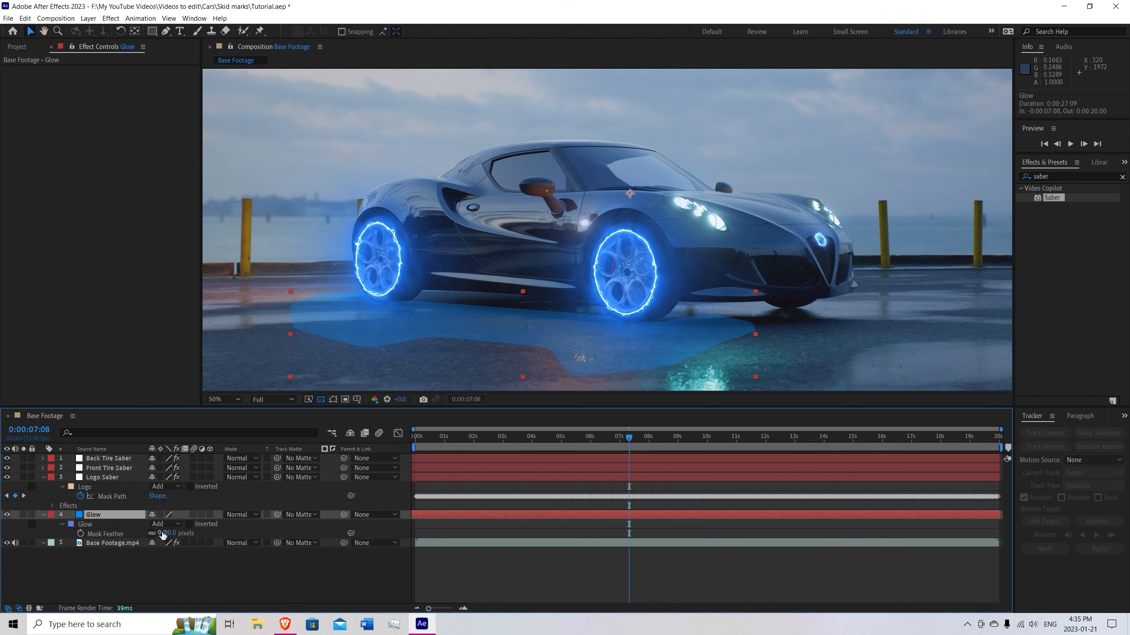
{"action": "left_click_drag", "start_coordinate": [162, 535], "coordinate": [192, 535]}
{"action": "left_click", "coordinate": [328, 571]}
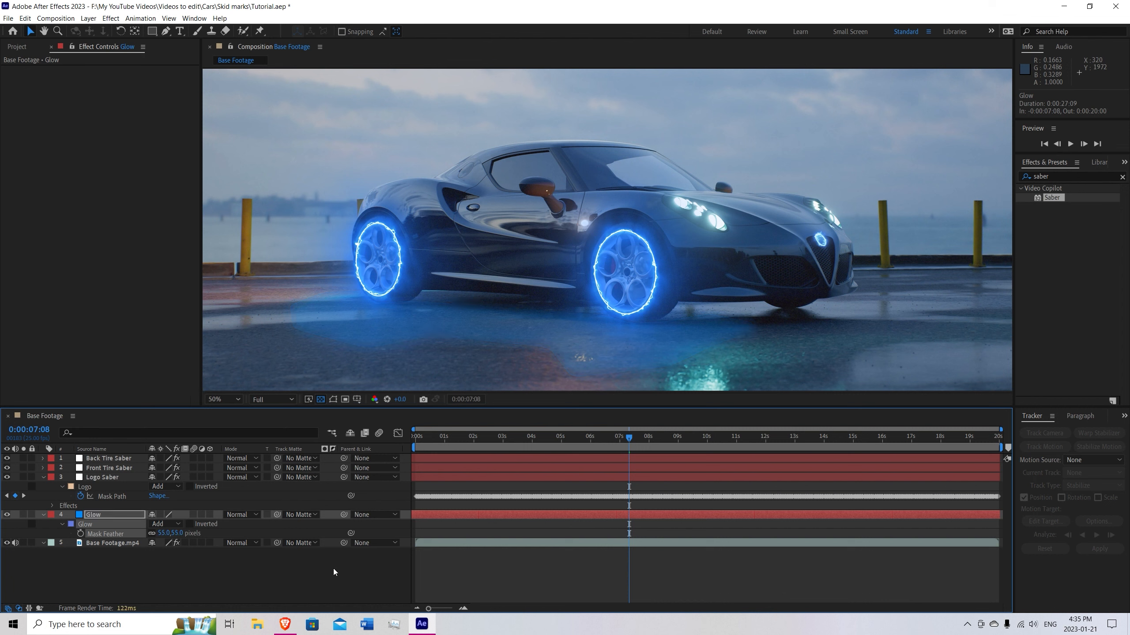
Try the Glow layer's opacity at 11% and 15%, settle on 20%, and check the ground glow along the timeline.
{"action": "left_click", "coordinate": [105, 514]}
{"action": "key", "text": "t"}
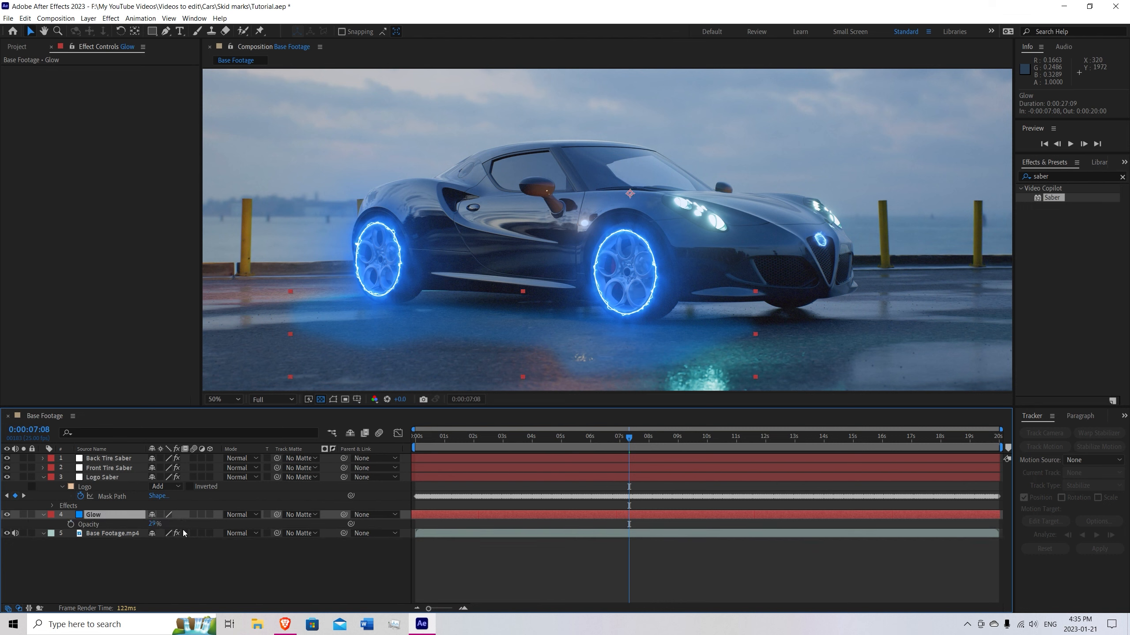
{"action": "left_click_drag", "start_coordinate": [155, 528], "coordinate": [145, 527]}
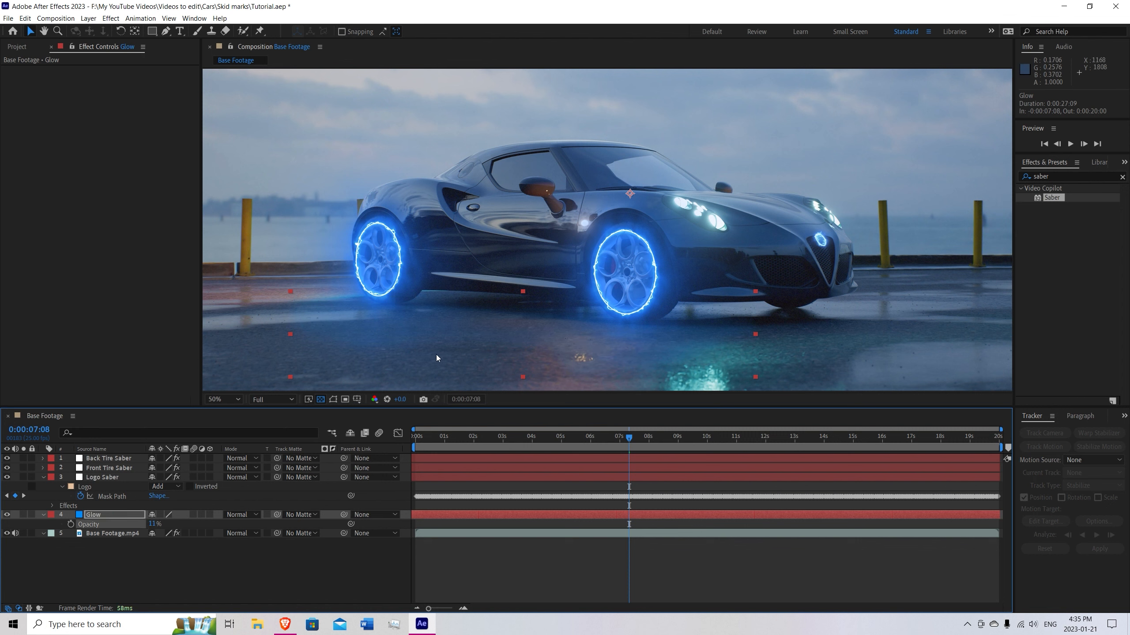
{"action": "left_click_drag", "start_coordinate": [628, 444], "coordinate": [447, 442]}
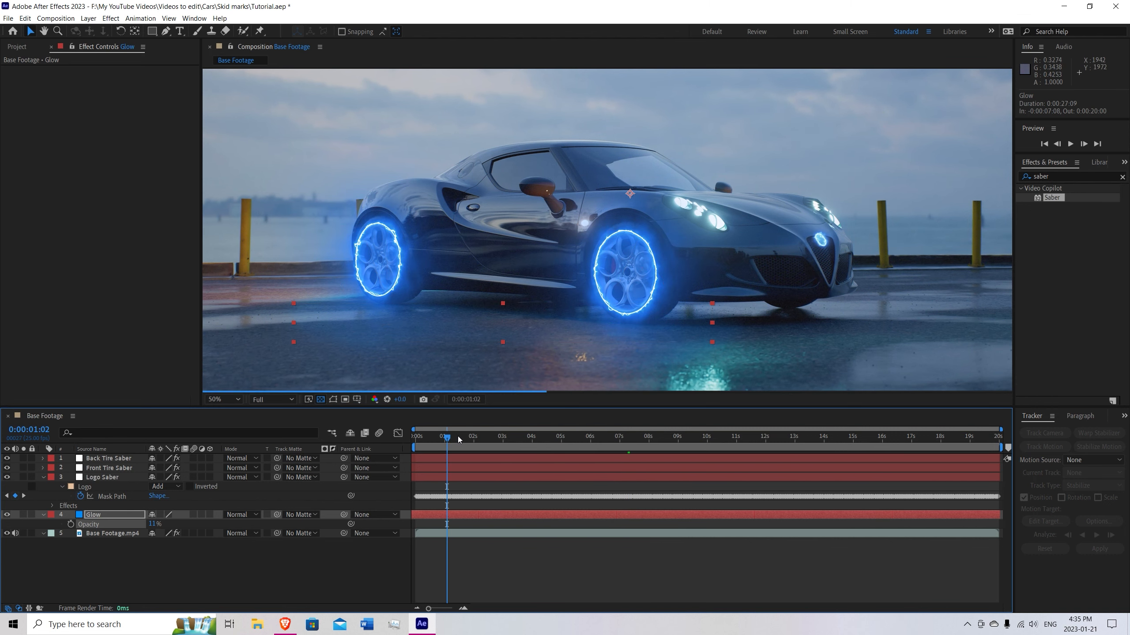
{"action": "left_click", "coordinate": [154, 524]}
{"action": "type", "text": "15"}
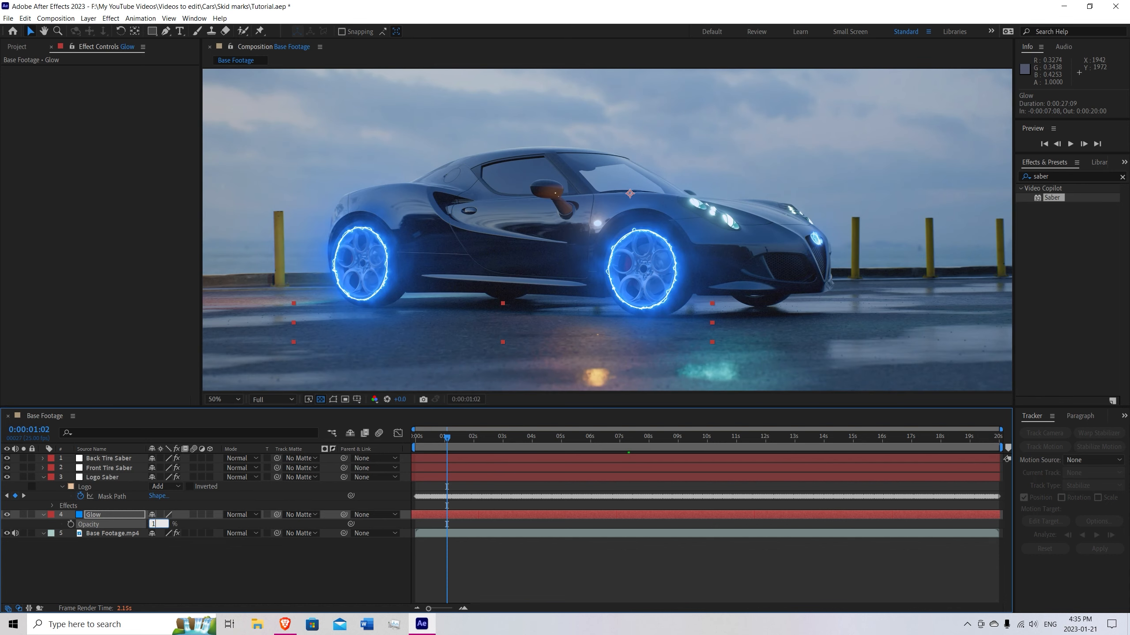
{"action": "key", "text": "Return"}
{"action": "left_click", "coordinate": [154, 525]}
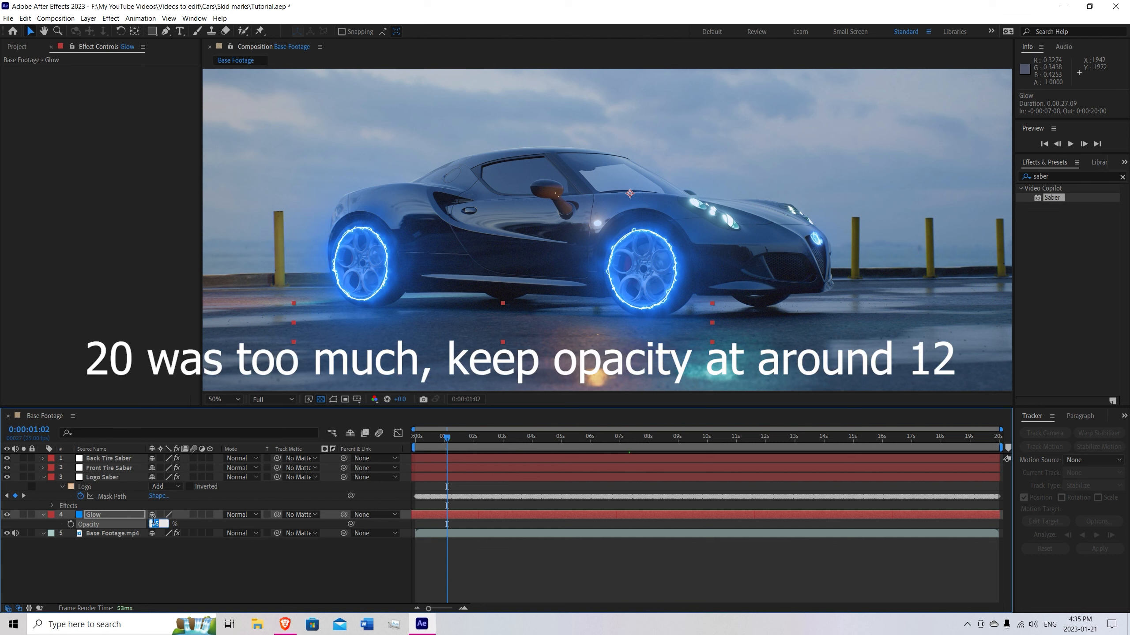
{"action": "type", "text": "20"}
{"action": "key", "text": "Return"}
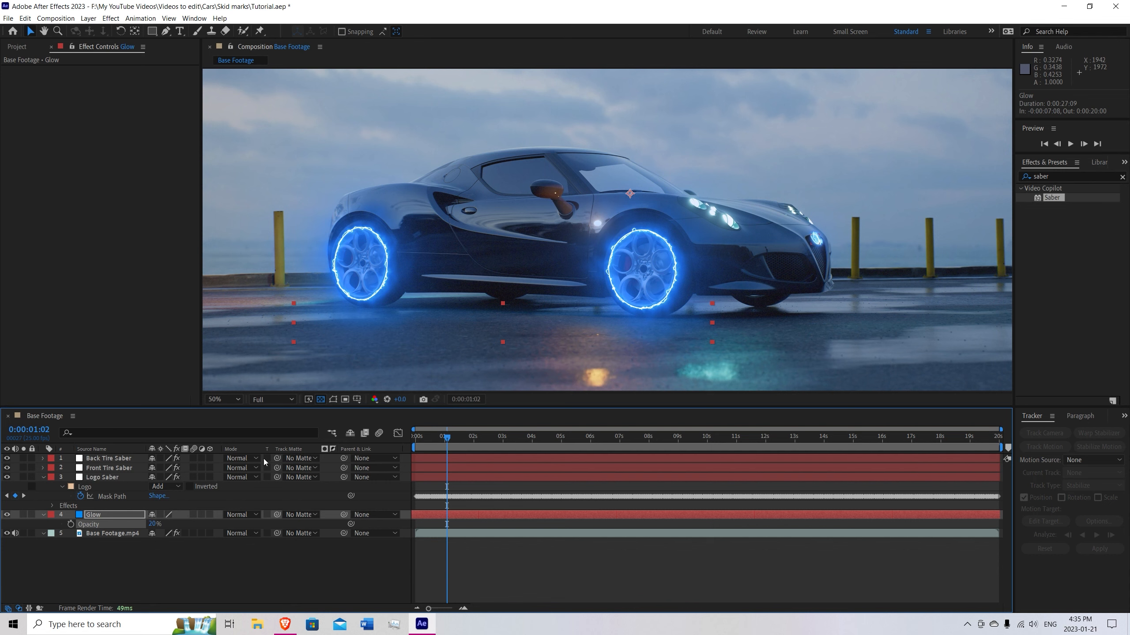
{"action": "left_click_drag", "start_coordinate": [443, 439], "coordinate": [581, 448]}
{"action": "key", "text": "Home"}
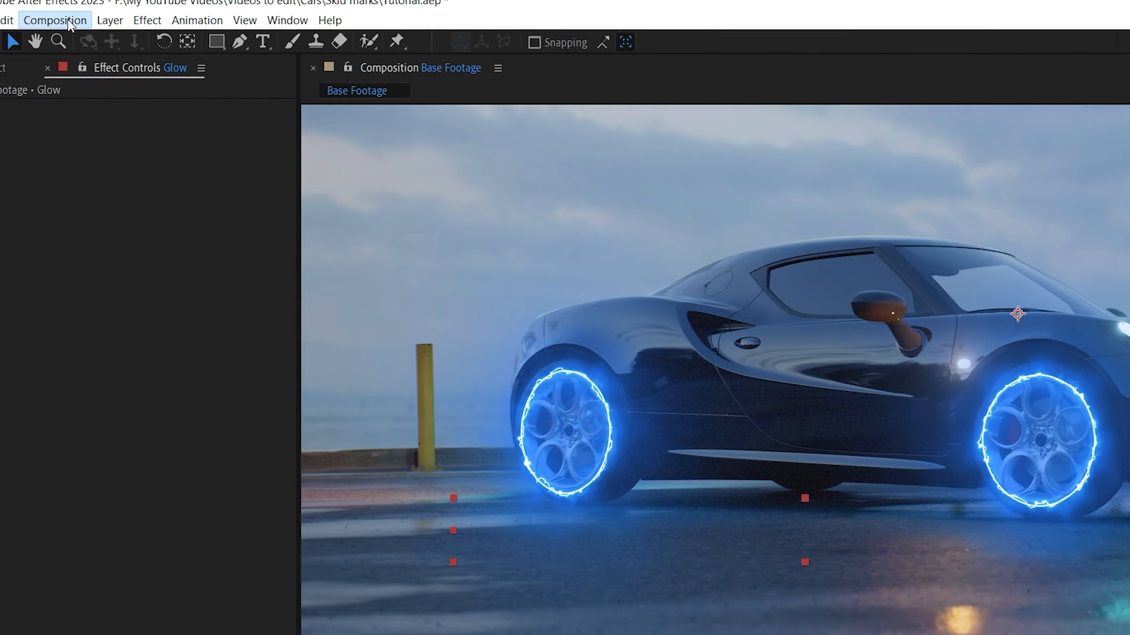
Add the Base Footage composition to the render queue and customize its Best Settings render settings.
{"action": "left_click", "coordinate": [63, 18]}
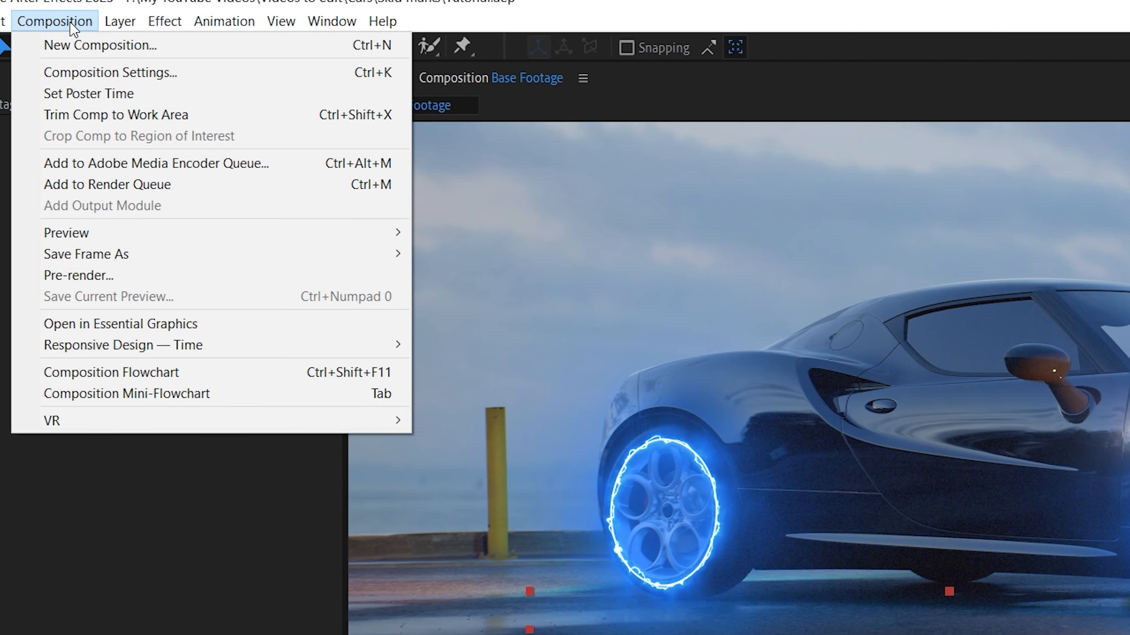
{"action": "left_click", "coordinate": [101, 187]}
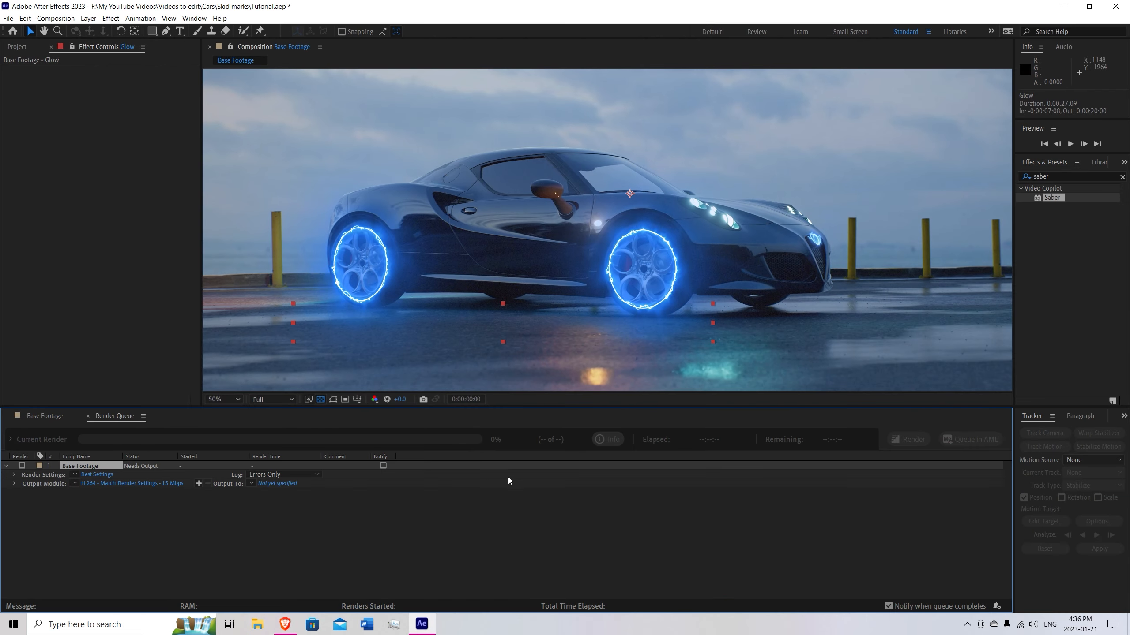
{"action": "left_click", "coordinate": [98, 475]}
{"action": "left_click", "coordinate": [652, 447]}
Configure the H.264 output module and set the output file name to Final in the Skid marks folder.
{"action": "left_click", "coordinate": [111, 484]}
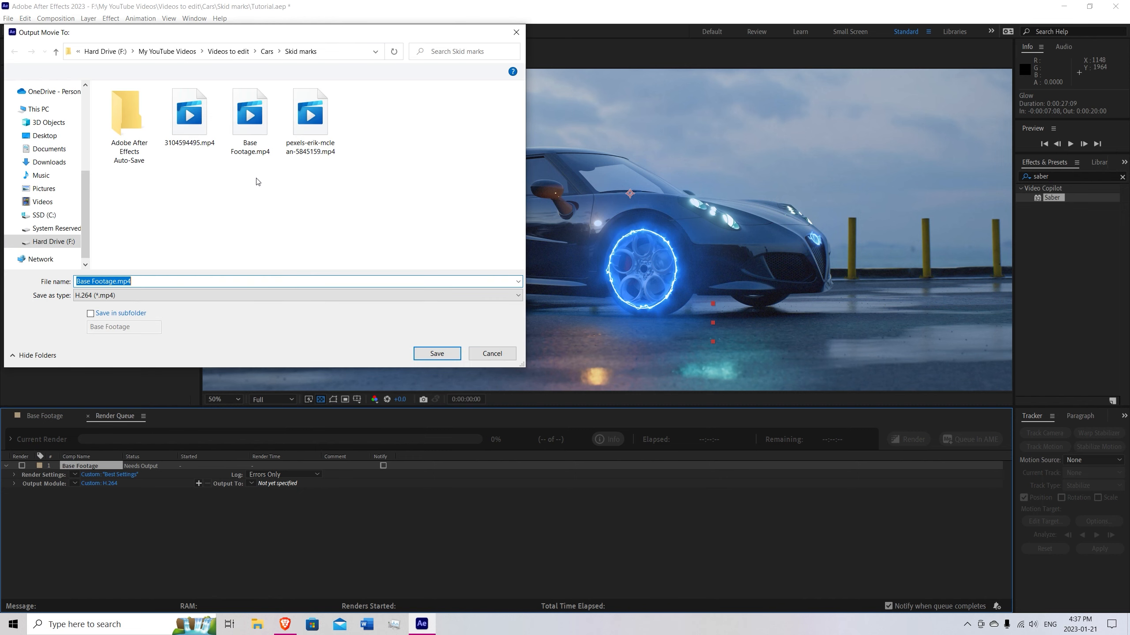
{"action": "type", "text": "Final"}
{"action": "left_click", "coordinate": [433, 354]}
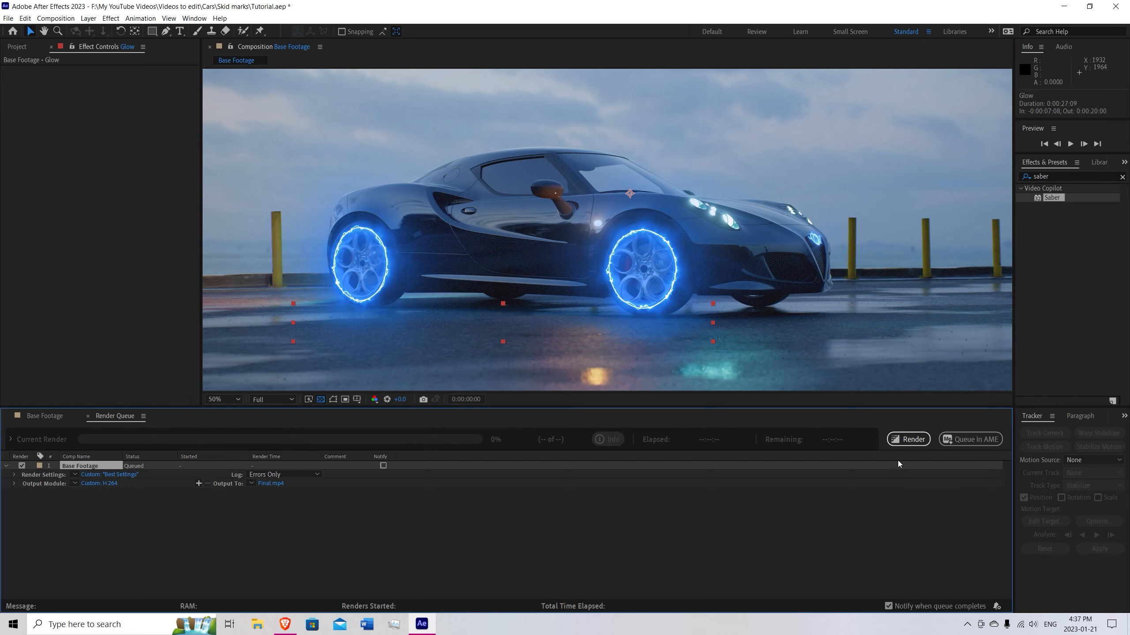